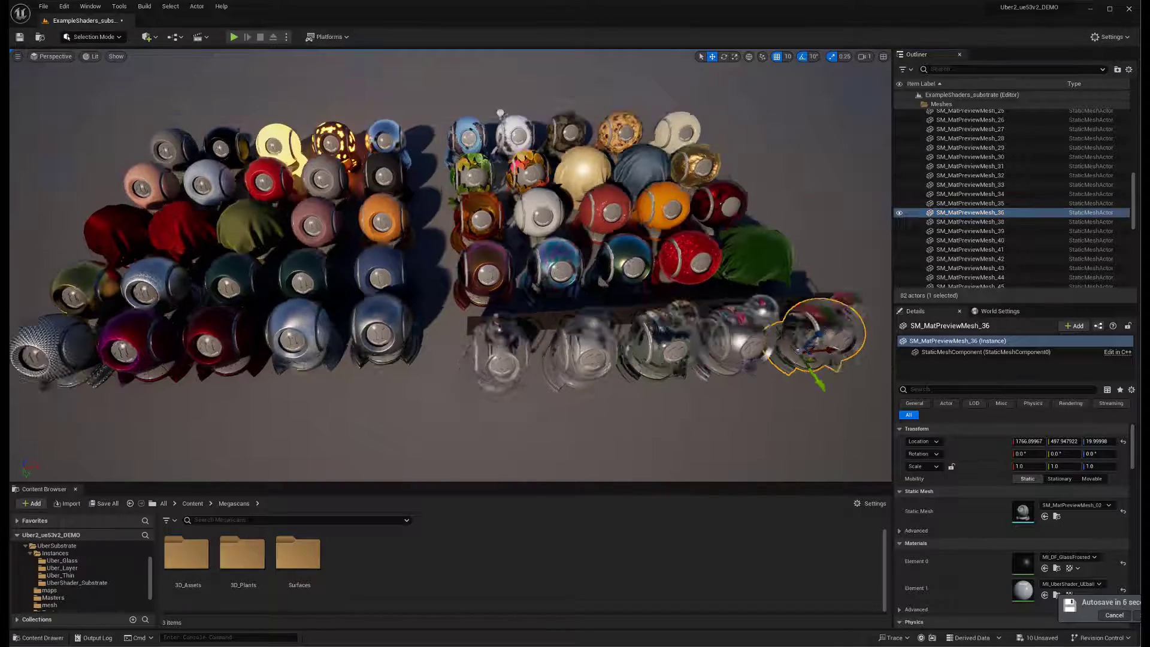
- Frame the woven-metal preview mesh SM_MatPreviewMesh_01 in the viewport and examine its surface up close
click(51, 413)
key(f)
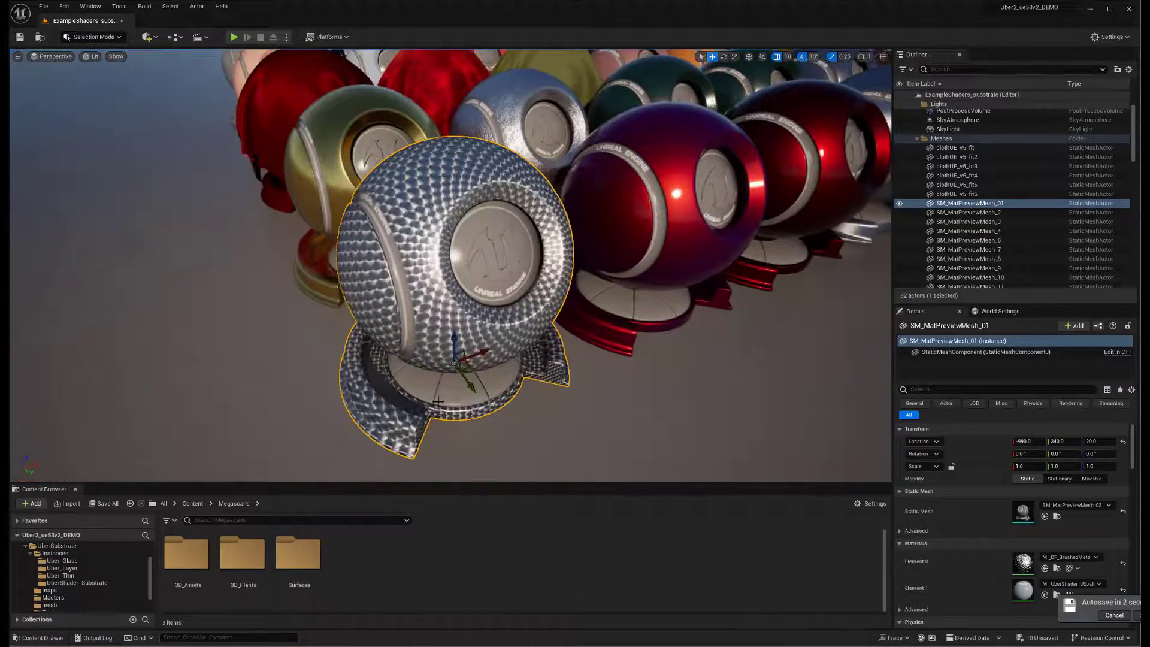
alt+drag(618, 389, 599, 368)
middle_drag(618, 389, 719, 281)
mouse_move(719, 281)
right_down()
mouse_move(671, 270)
mouse_move(731, 276)
right_up()
key(w)
- Frame the skin preview mesh SM_MatPreviewMesh_19, and examine the surrounding and transparent glass material samples
click(239, 210)
key(f)
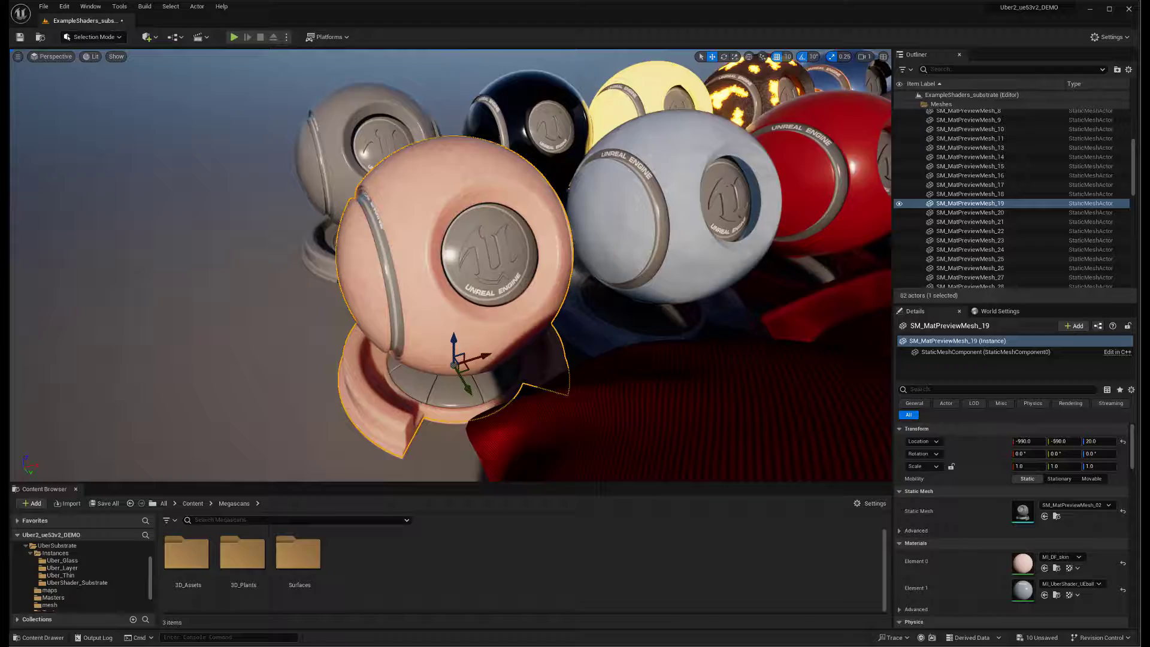
right_drag(240, 210, 282, 203)
middle_drag(281, 203, 440, 177)
right_drag(441, 177, 371, 360)
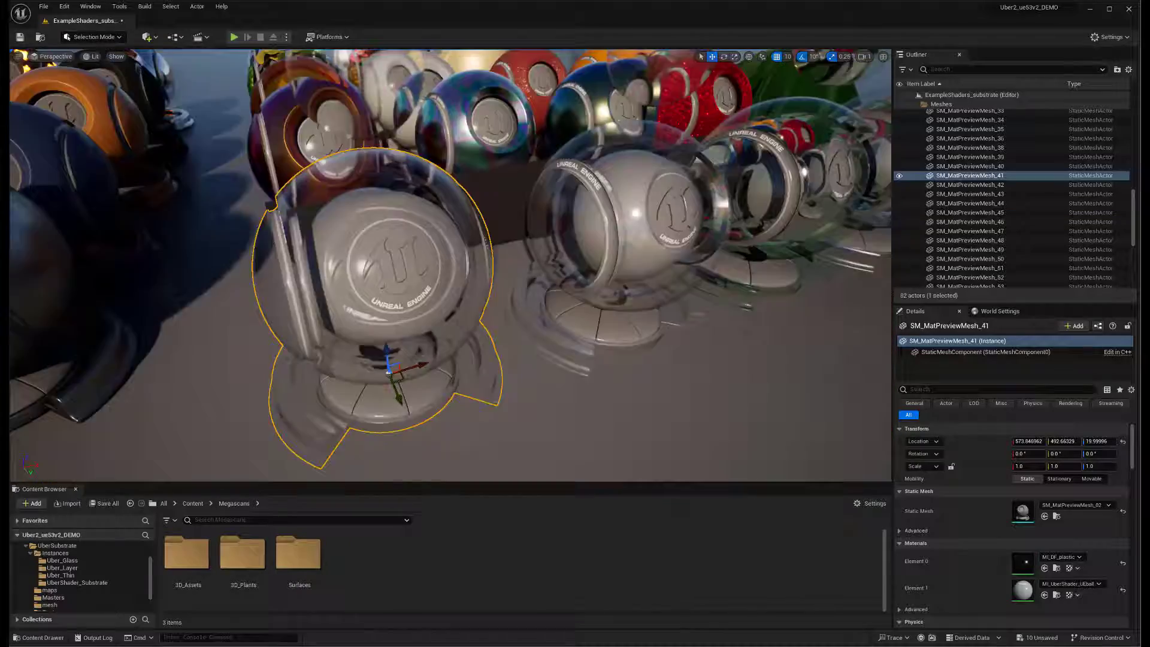
right_drag(451, 265, 503, 246)
right_drag(387, 359, 571, 401)
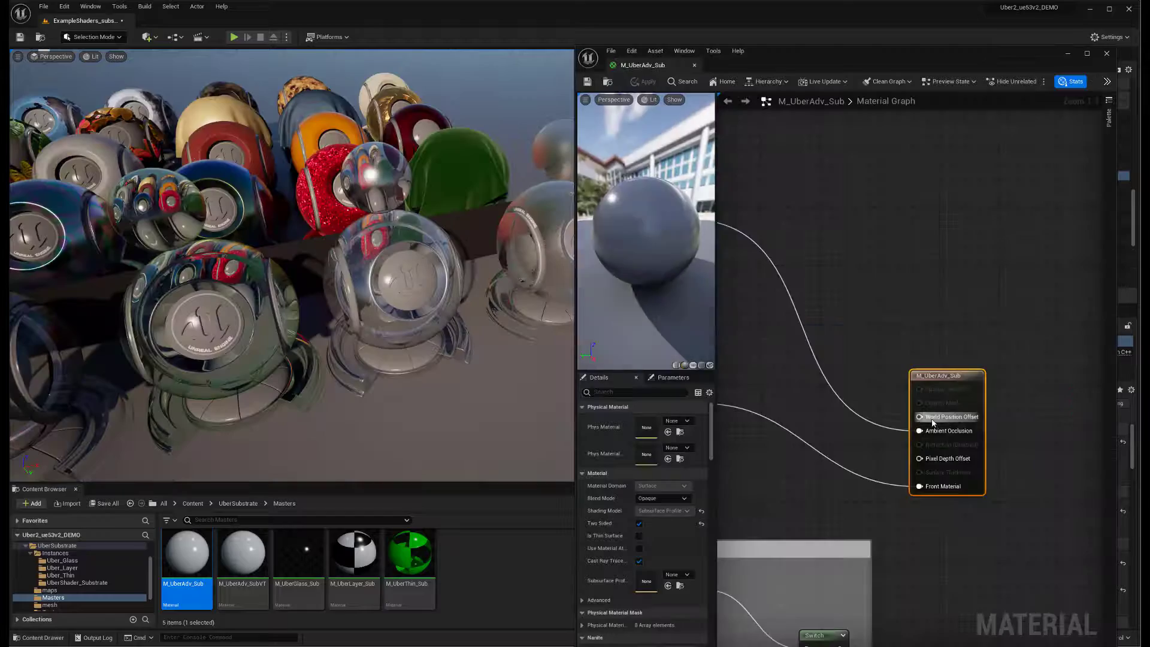
- Widen the material editor window and examine the output end of the M_UberAdv_Sub graph
scroll(933, 423, down, 5)
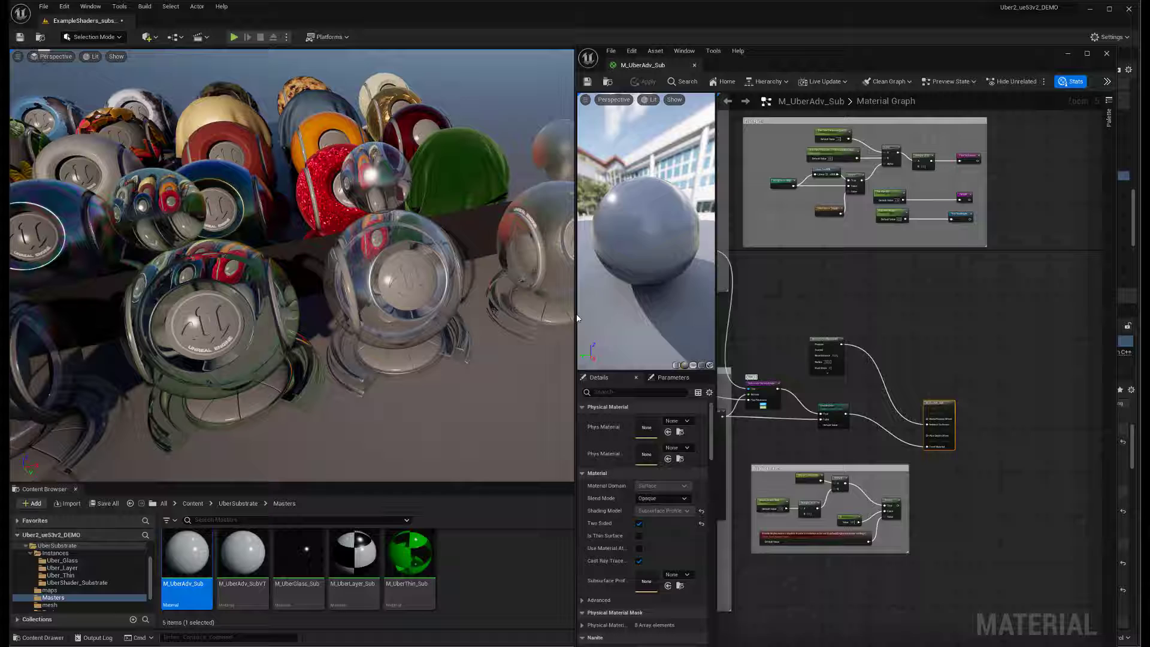
drag(577, 318, 446, 318)
scroll(817, 367, up, 6)
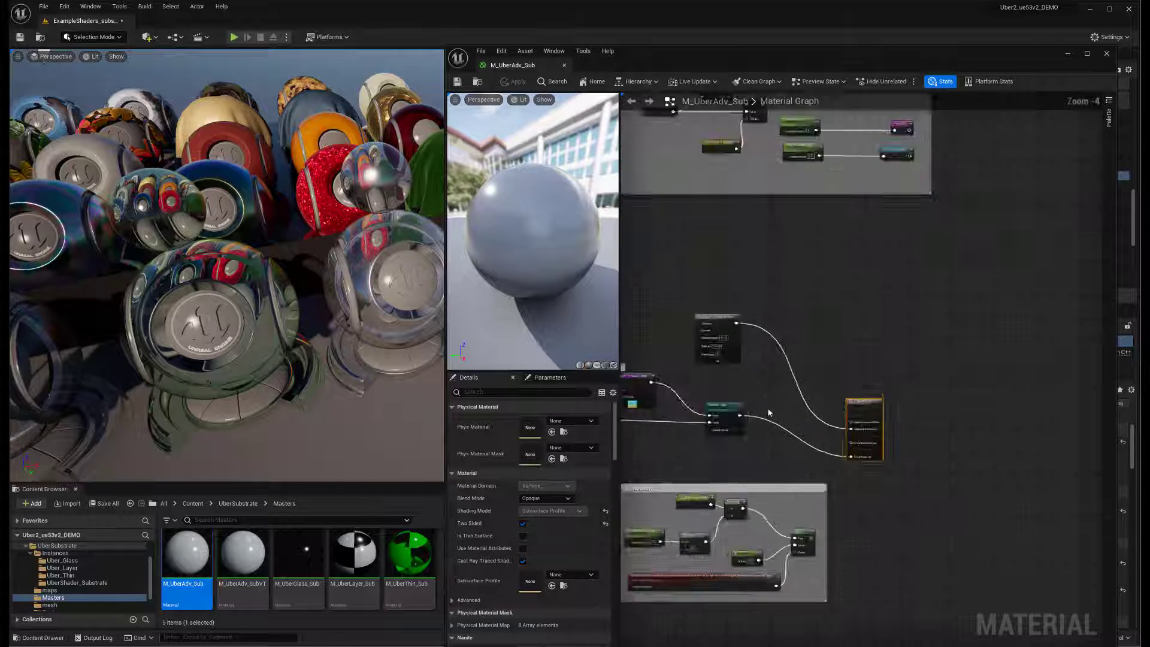
right_drag(854, 446, 1071, 466)
right_drag(777, 518, 861, 643)
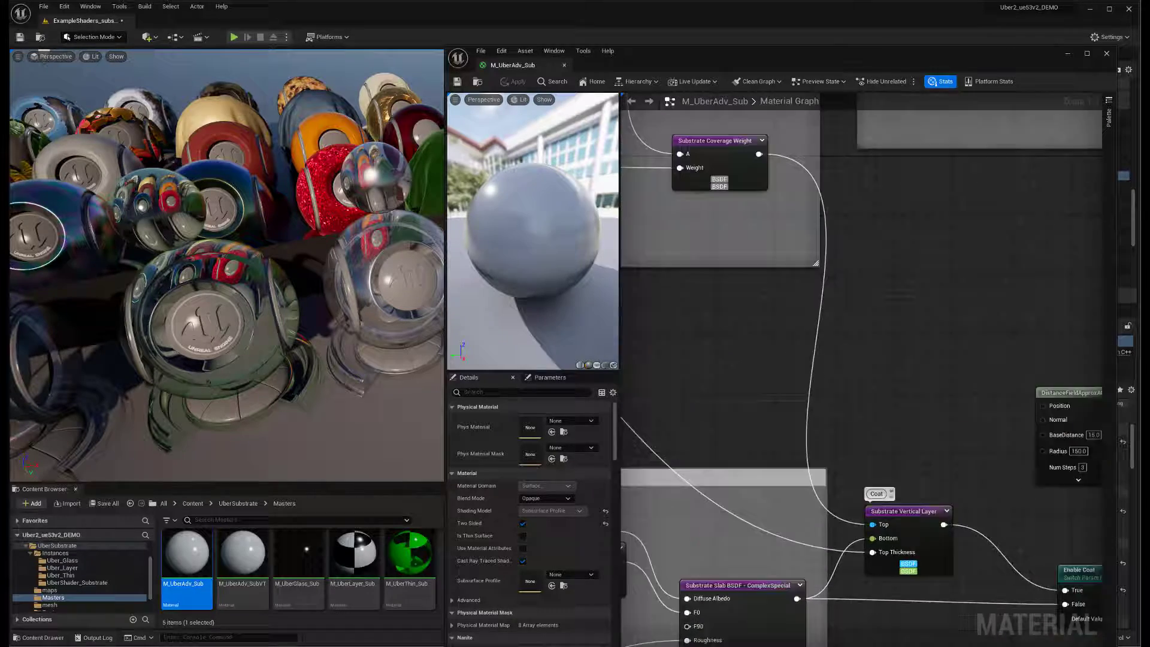
- Examine the coat section of the M_UberAdv_Sub graph, from its Substrate slab back to the coat colour and weight parameters
right_drag(929, 193, 796, 495)
right_drag(929, 426, 1101, 524)
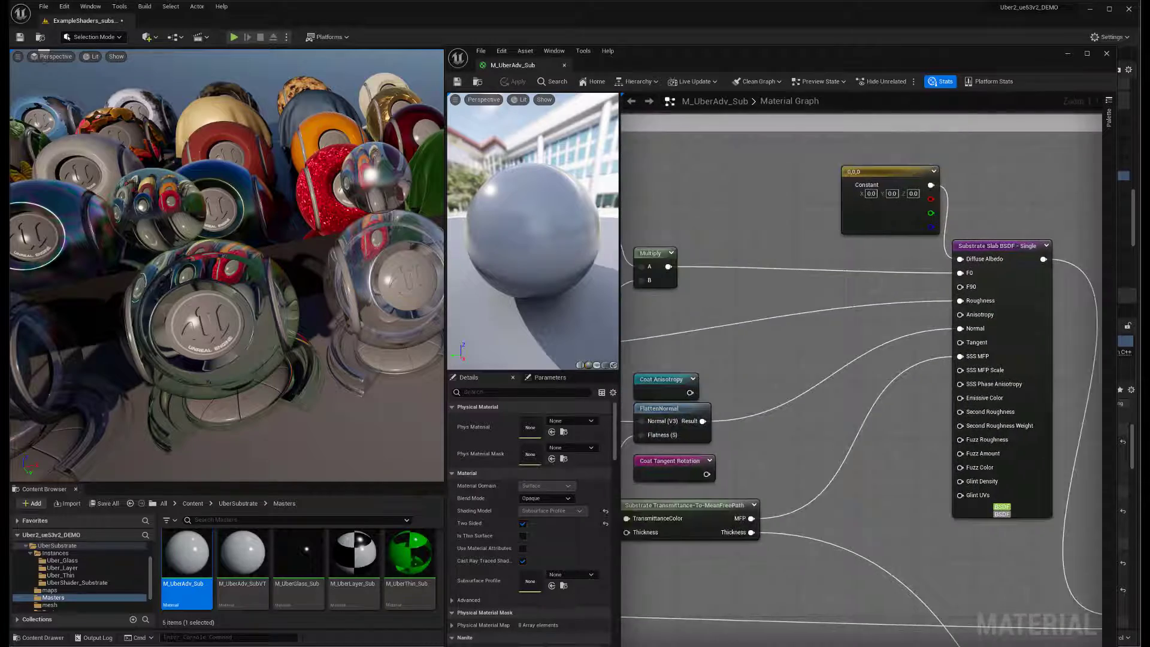
right_drag(653, 512, 1040, 437)
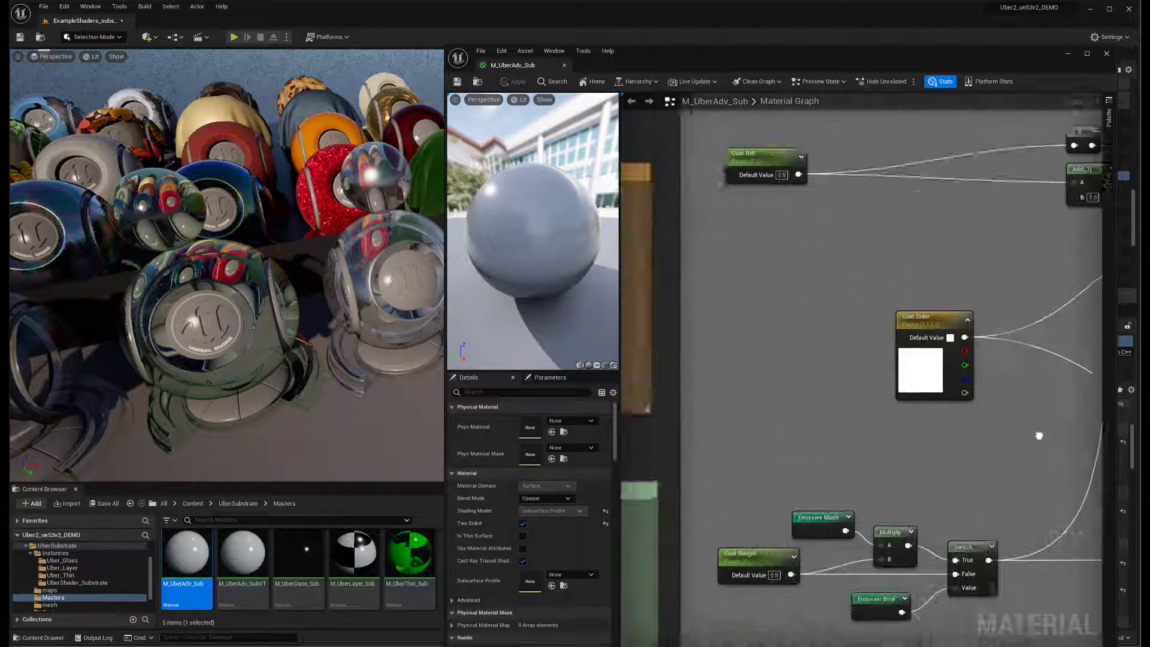
scroll(957, 433, down, 5)
right_drag(952, 498, 874, 200)
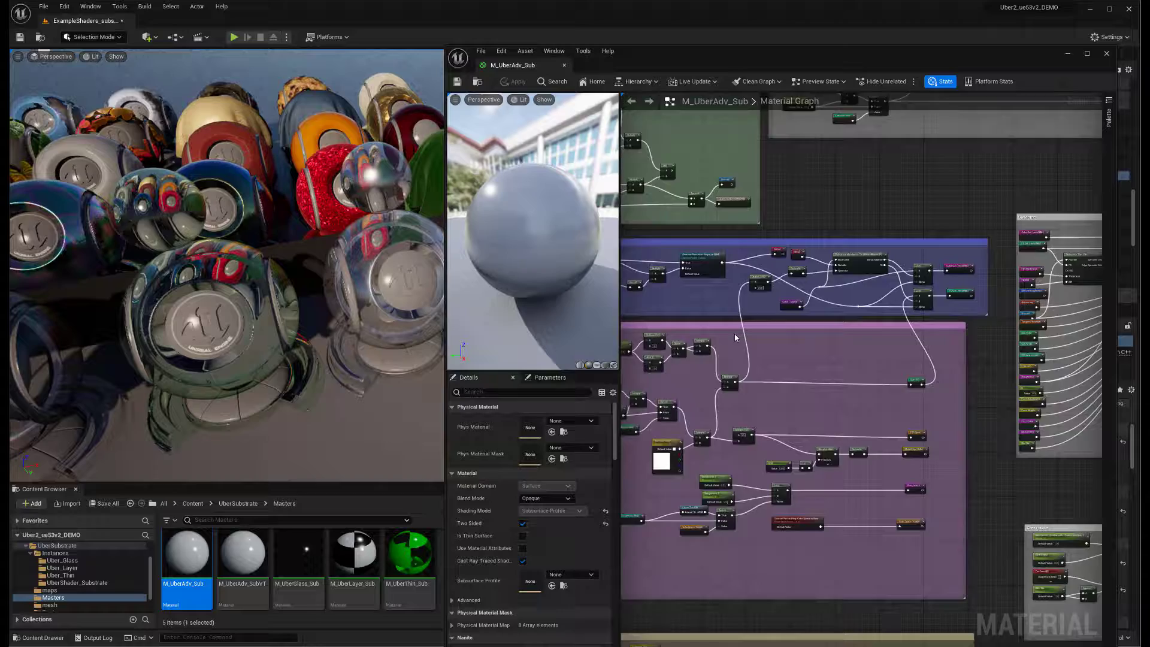
- Examine the purple specular and roughness section of the material graph through to the Emissive section
scroll(735, 336, up, 4)
right_drag(736, 335, 873, 133)
scroll(826, 328, down, 5)
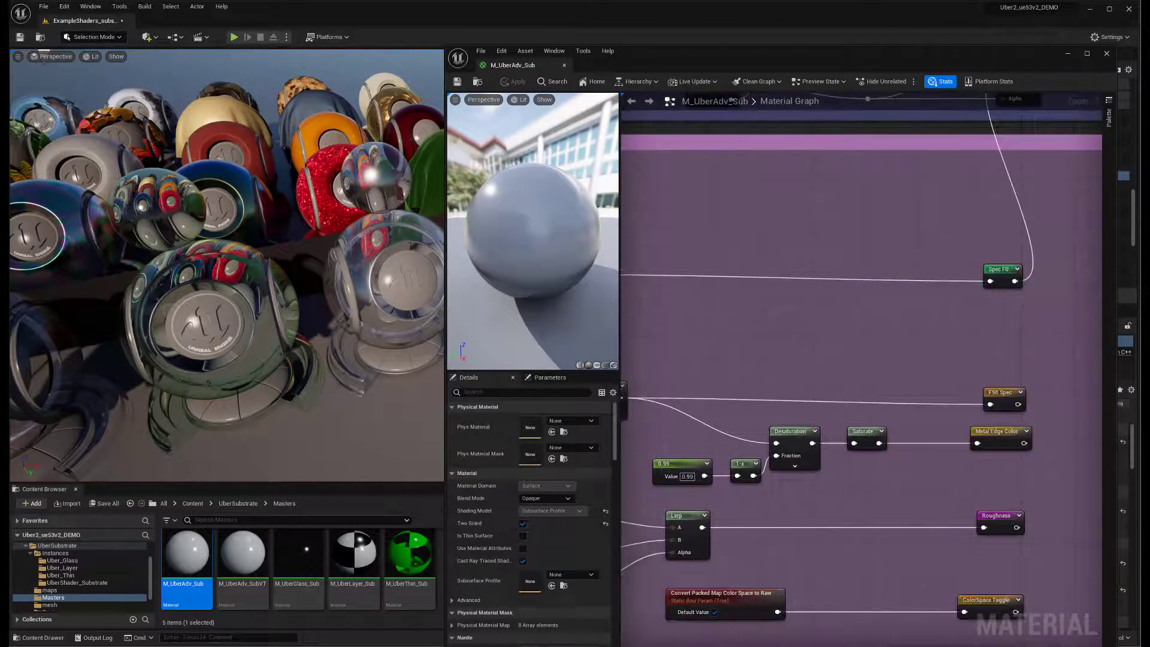
scroll(991, 470, up, 5)
right_drag(970, 498, 1102, 325)
right_drag(636, 312, 984, 349)
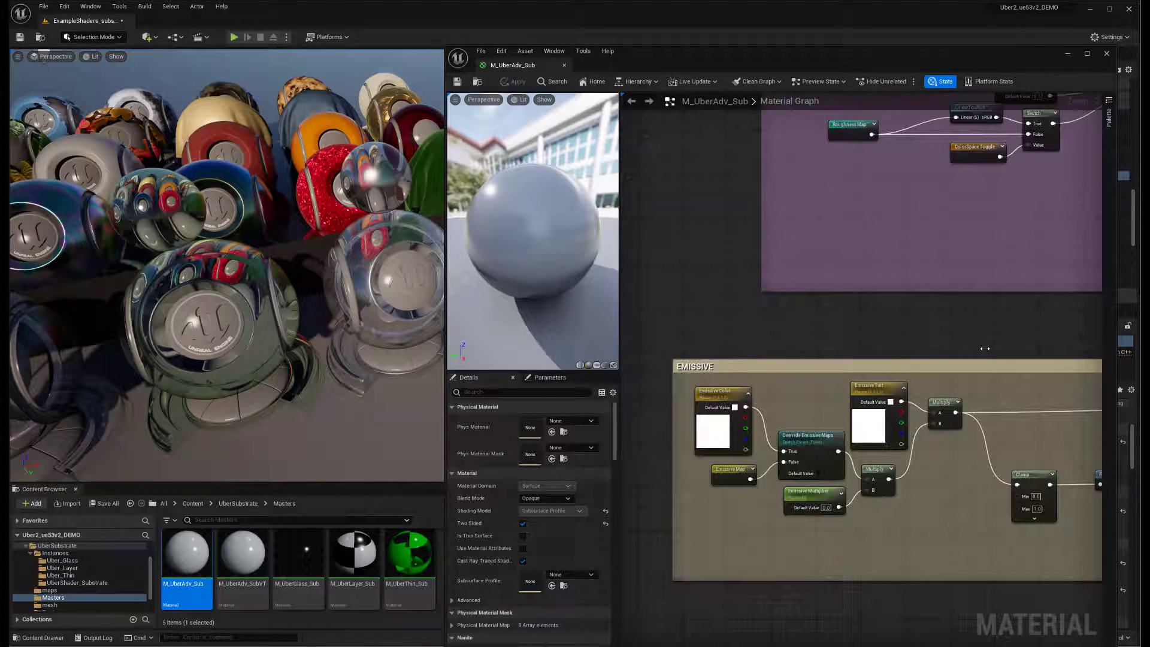
- Examine the green sheen section of the material graph with its colour, roughness and weight parameters
right_drag(684, 247, 1080, 646)
right_drag(790, 490, 1149, 499)
right_drag(1078, 420, 1010, 587)
right_drag(1024, 161, 1056, 349)
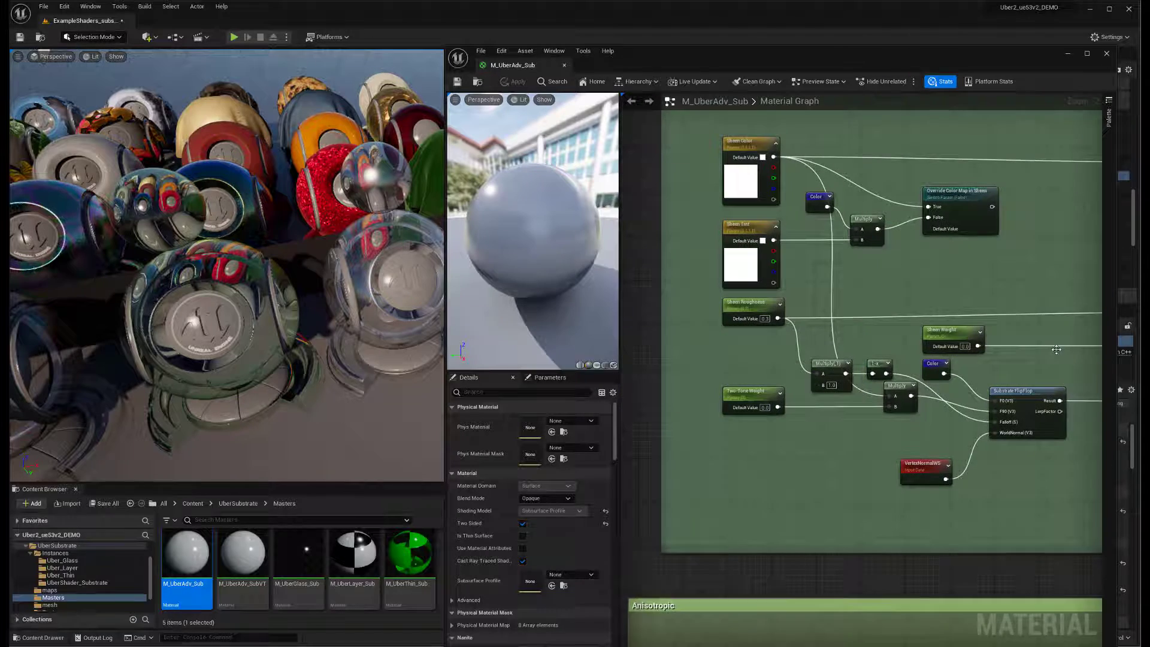
right_drag(1023, 285, 870, 554)
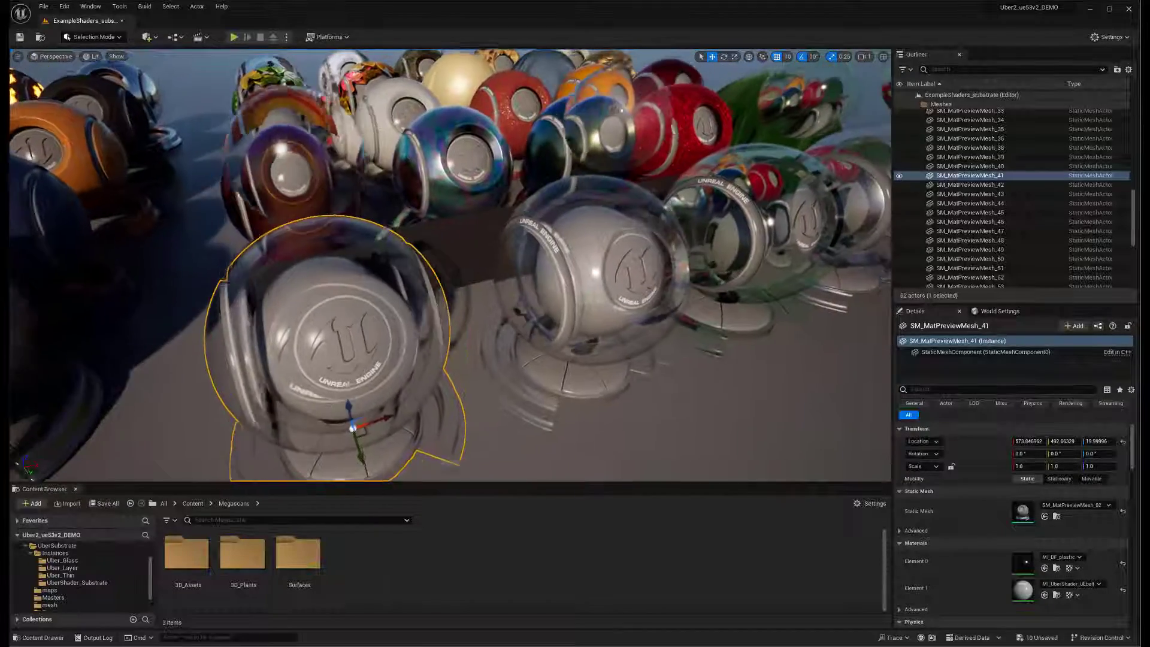
- Open the UberShader_Substrate instances folder and compare the upper parameter groups of MI_UberShader_Default with the older default instance
key(d)
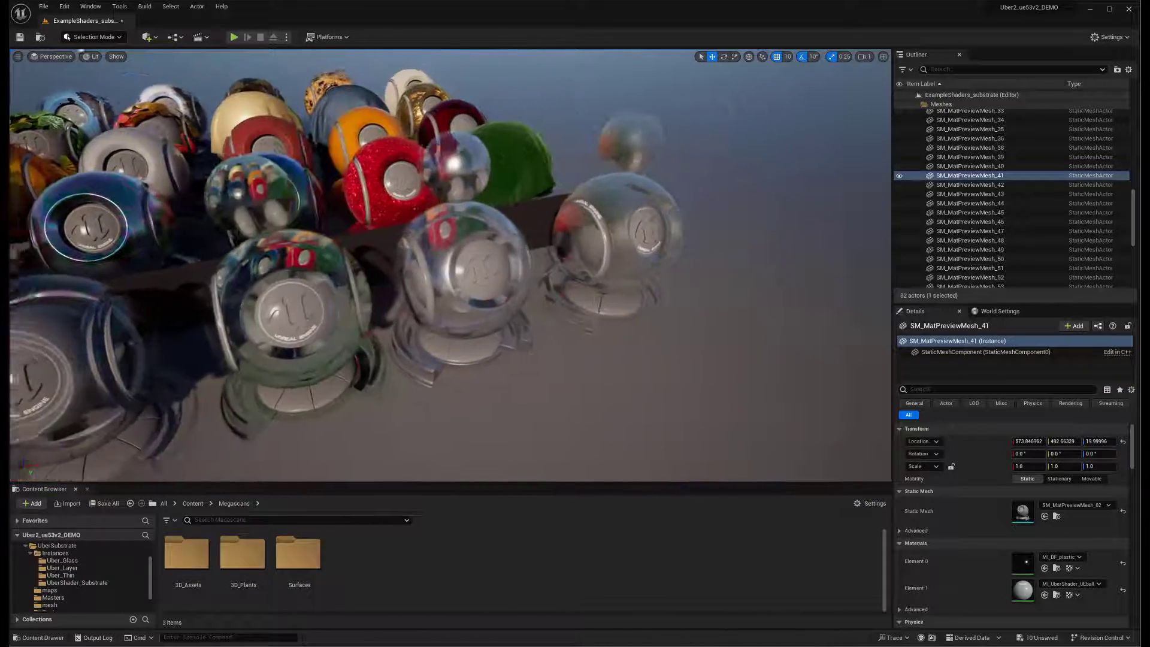
click(83, 584)
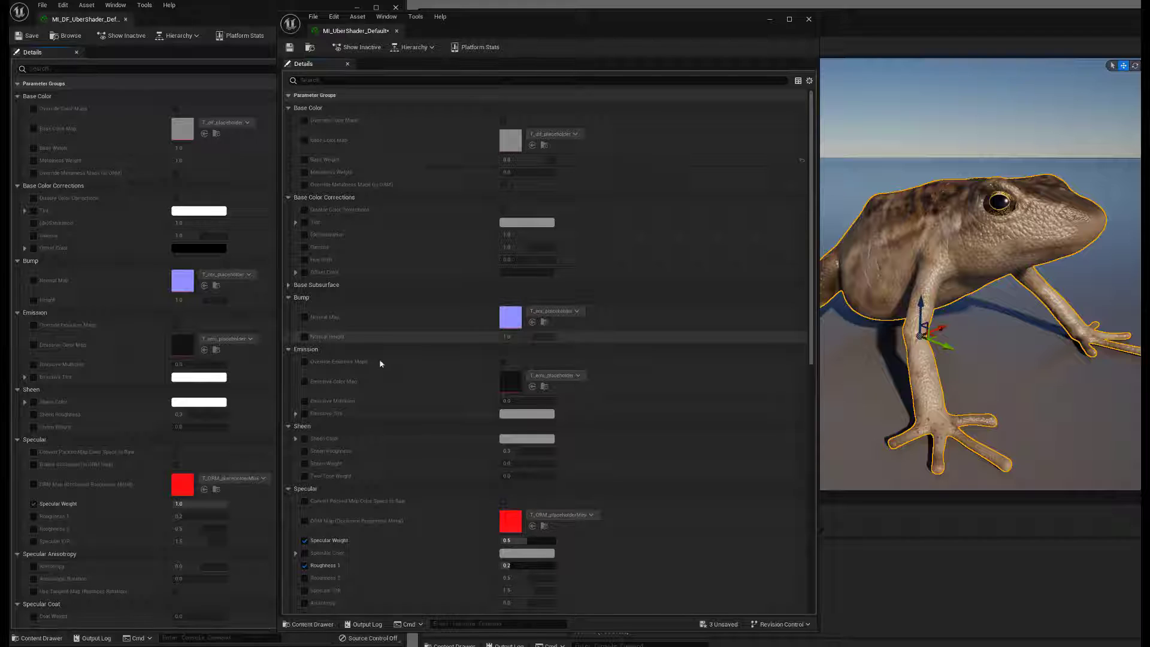
scroll(387, 364, down, 1)
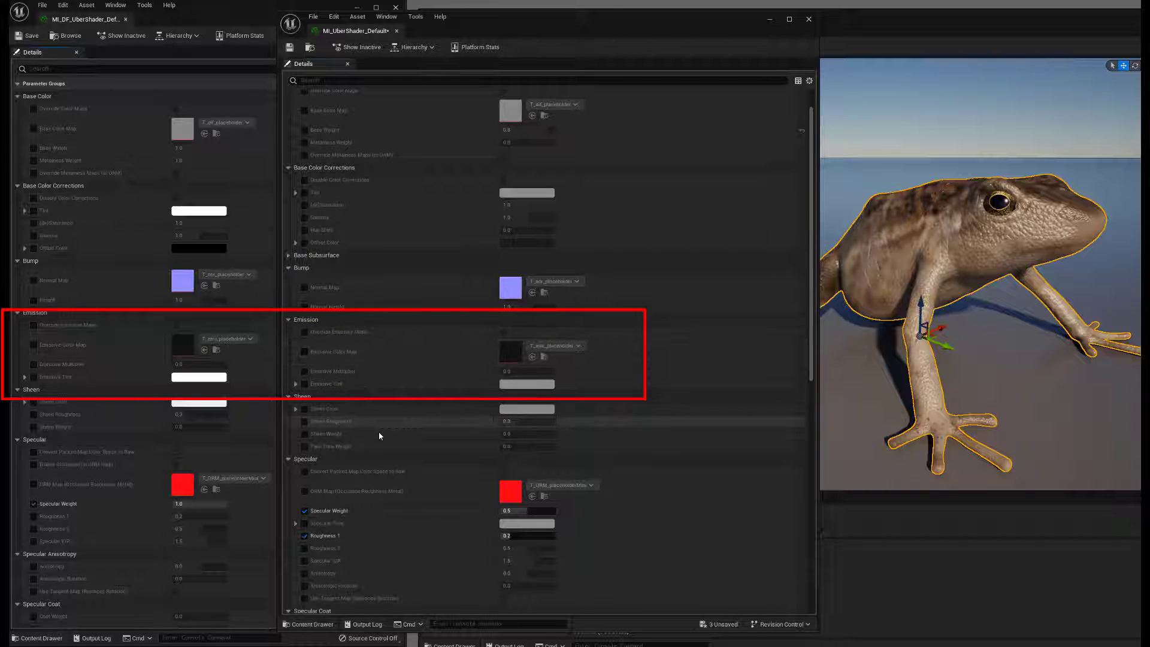
scroll(379, 432, down, 1)
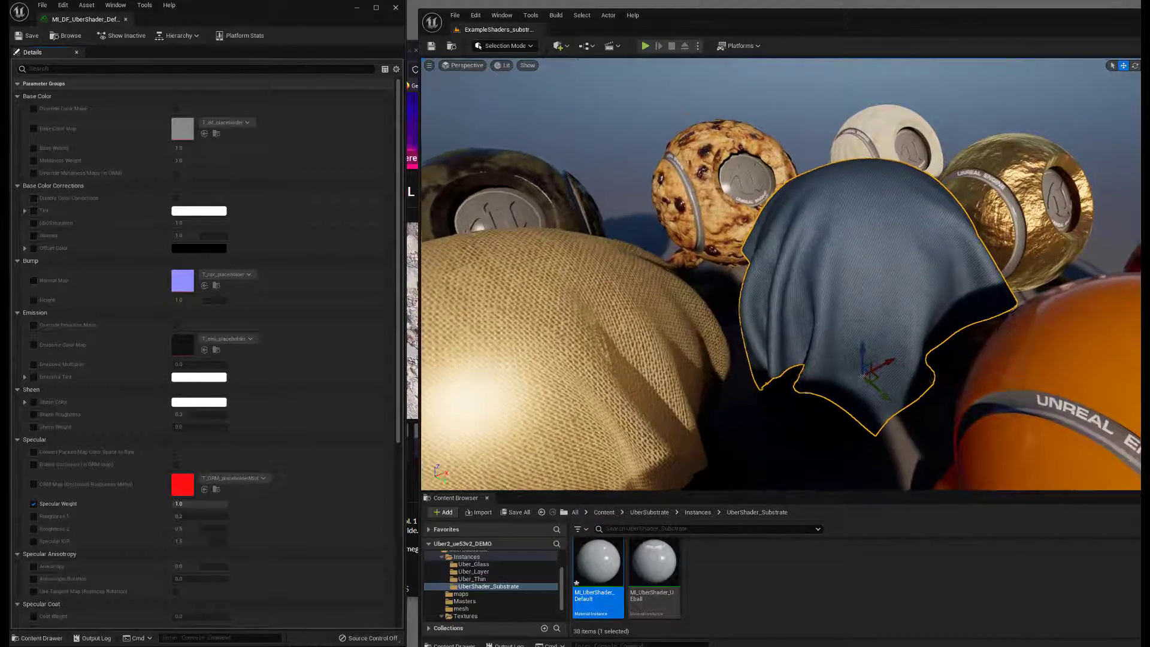
- Examine the blue, red and green cloth preview meshes from several angles to judge their sheen
alt+drag(781, 274, 833, 274)
alt+drag(773, 317, 786, 324)
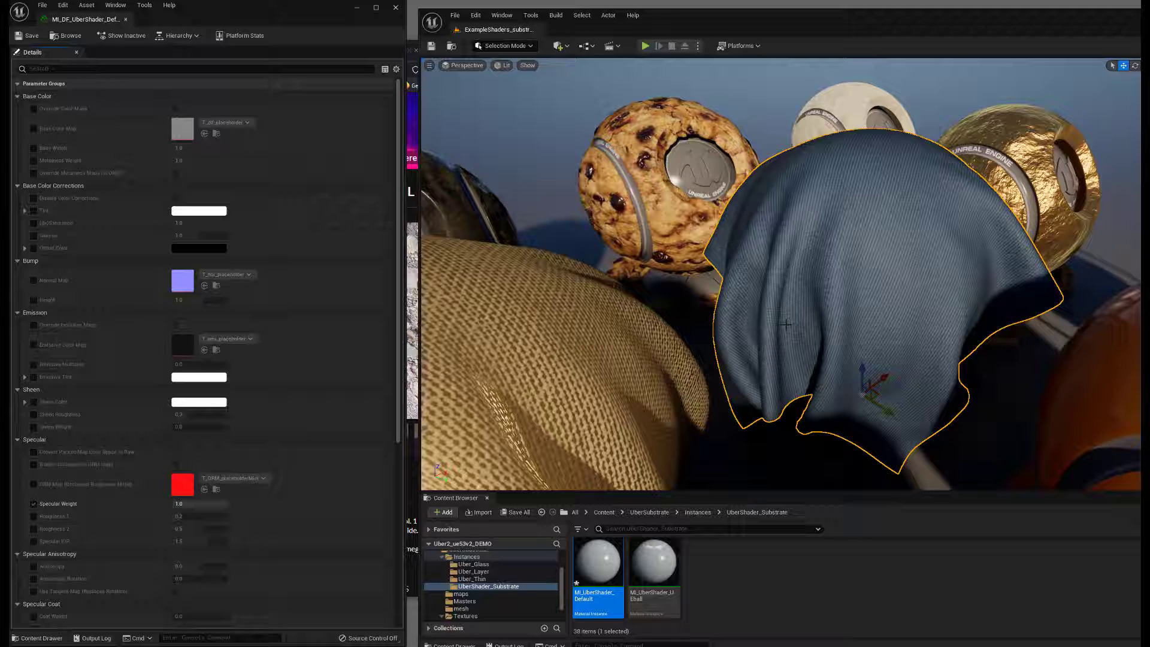
alt+right_drag(916, 284, 803, 284)
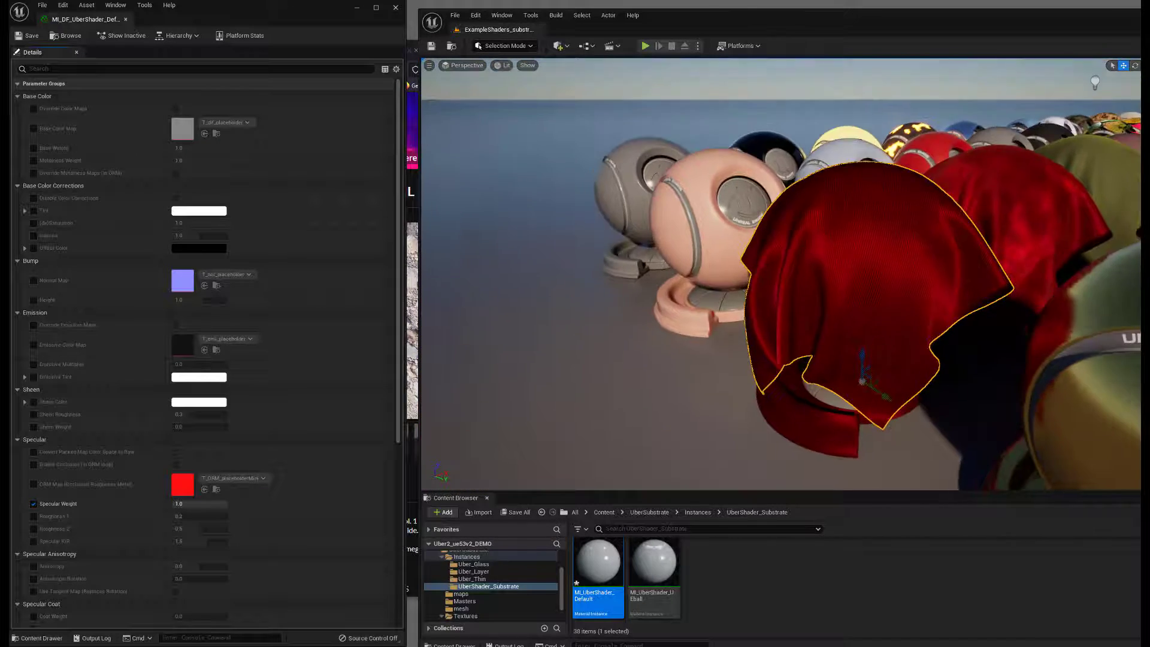
alt+drag(863, 284, 821, 264)
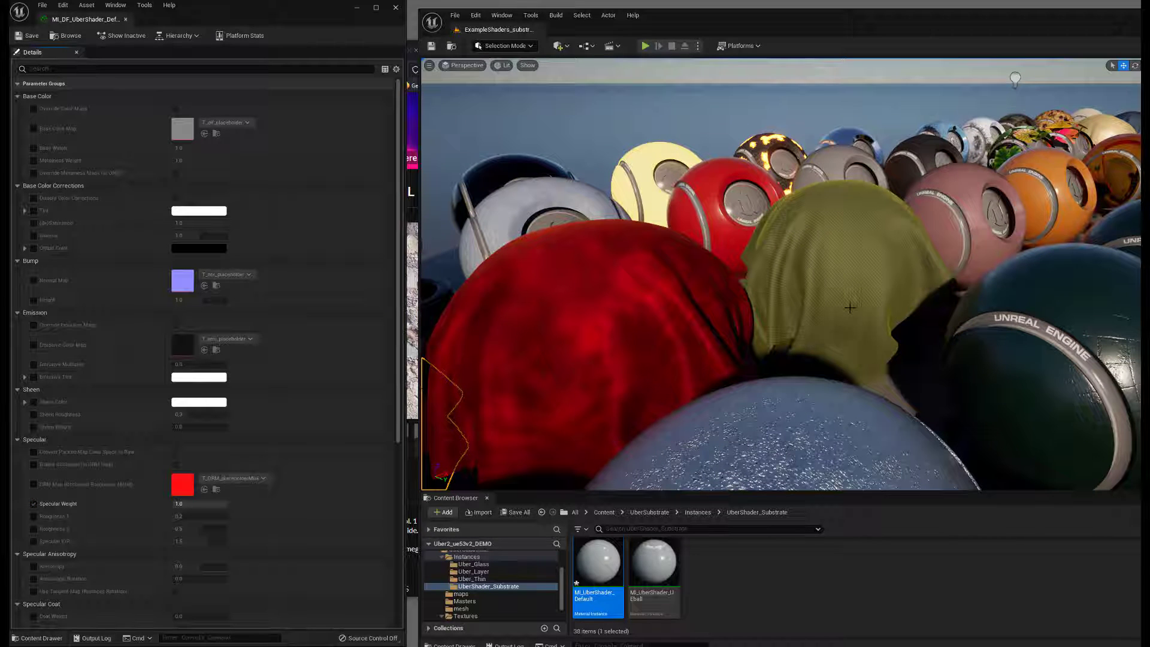
mouse_move(925, 287)
right_down()
mouse_move(838, 294)
mouse_move(917, 287)
right_up()
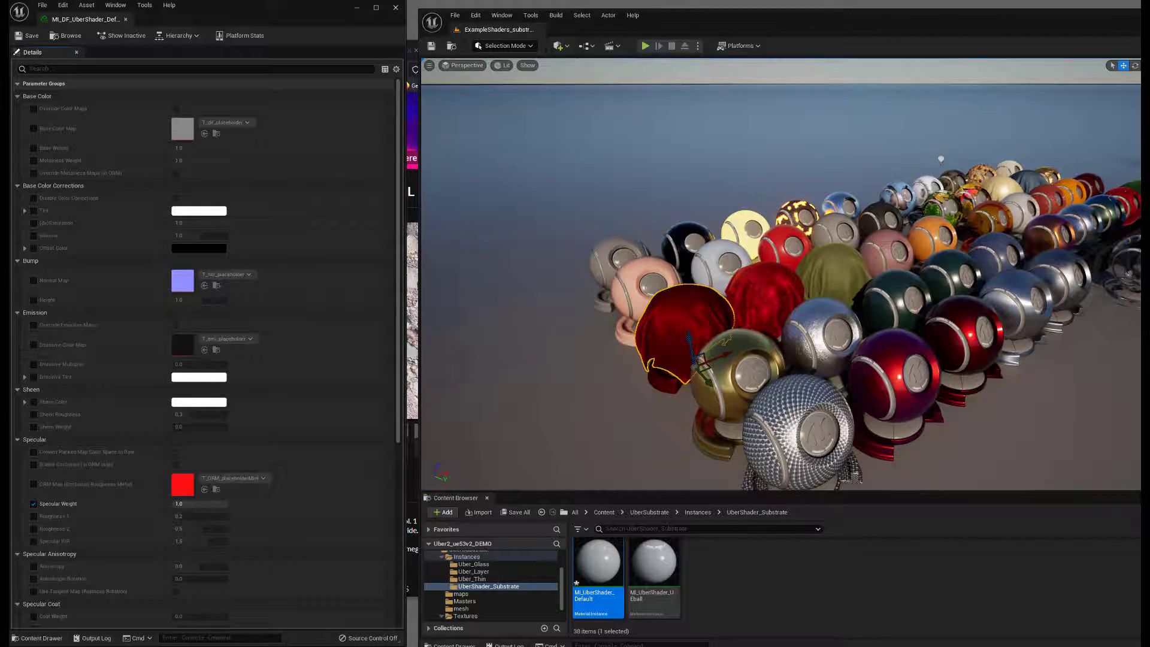
key(Escape)
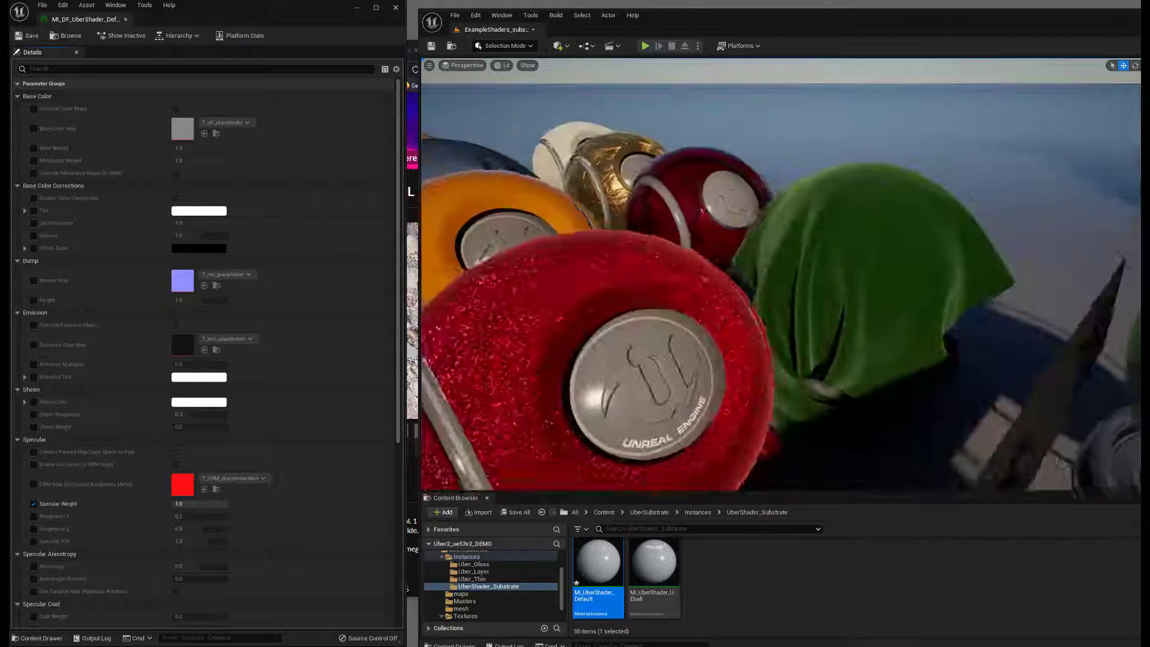
right_drag(781, 275, 832, 257)
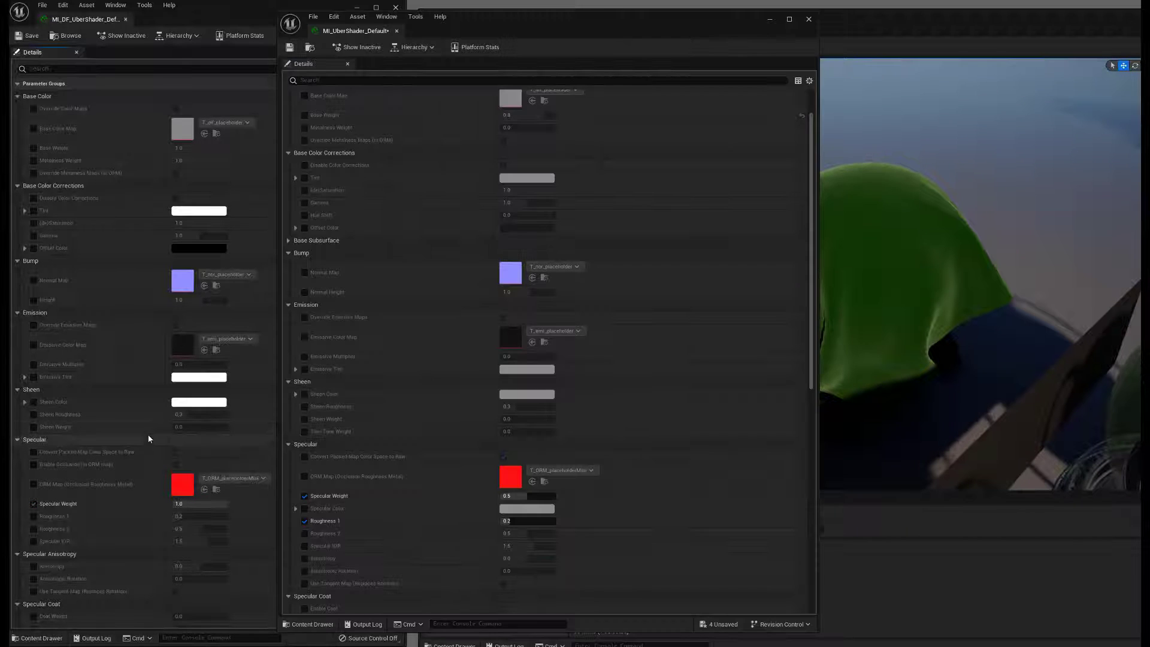
- Compare the lower parameter groups of both default instances down to UV Controls, and examine the red glitter preview mesh
scroll(149, 433, down, 6)
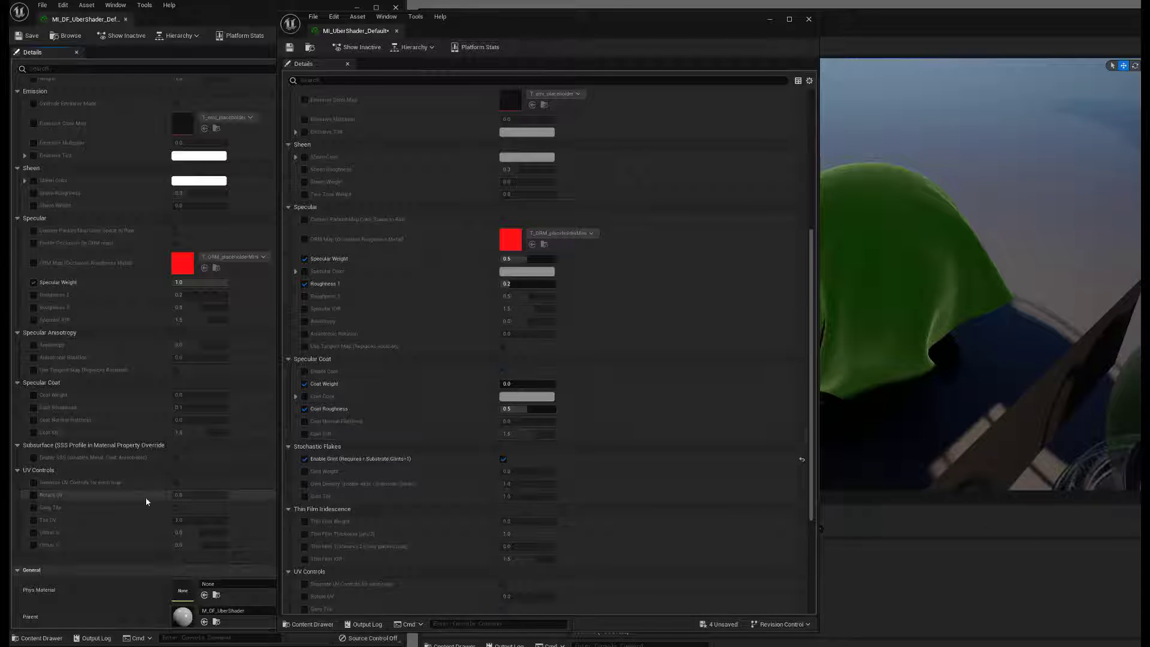
scroll(375, 515, down, 4)
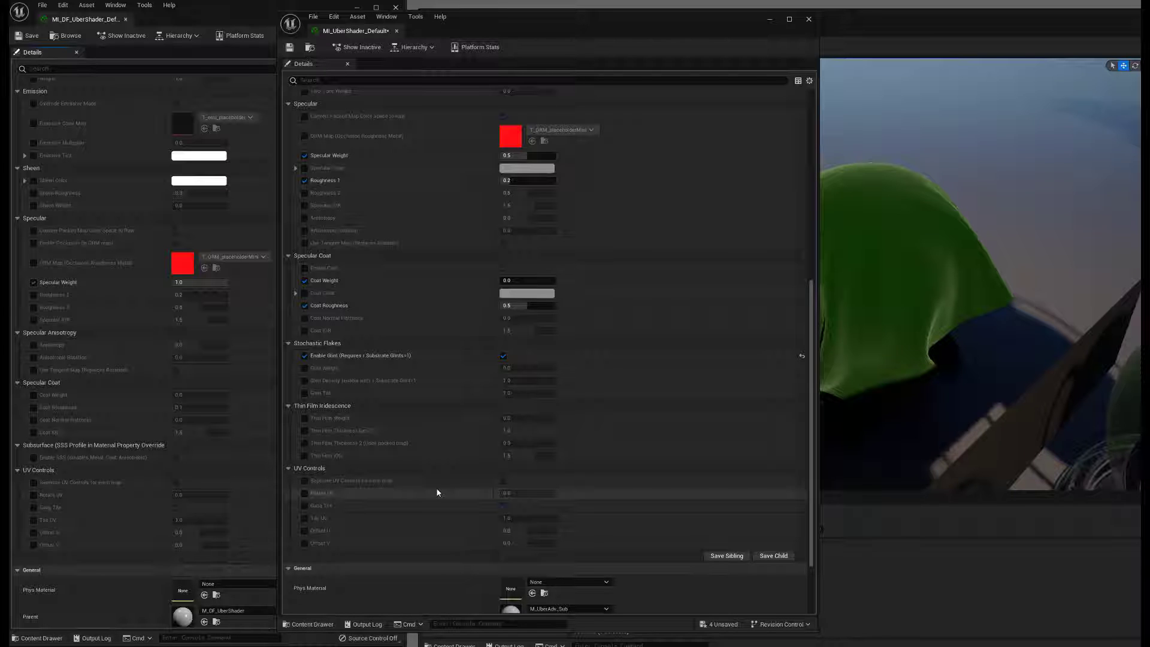
scroll(451, 484, up, 10)
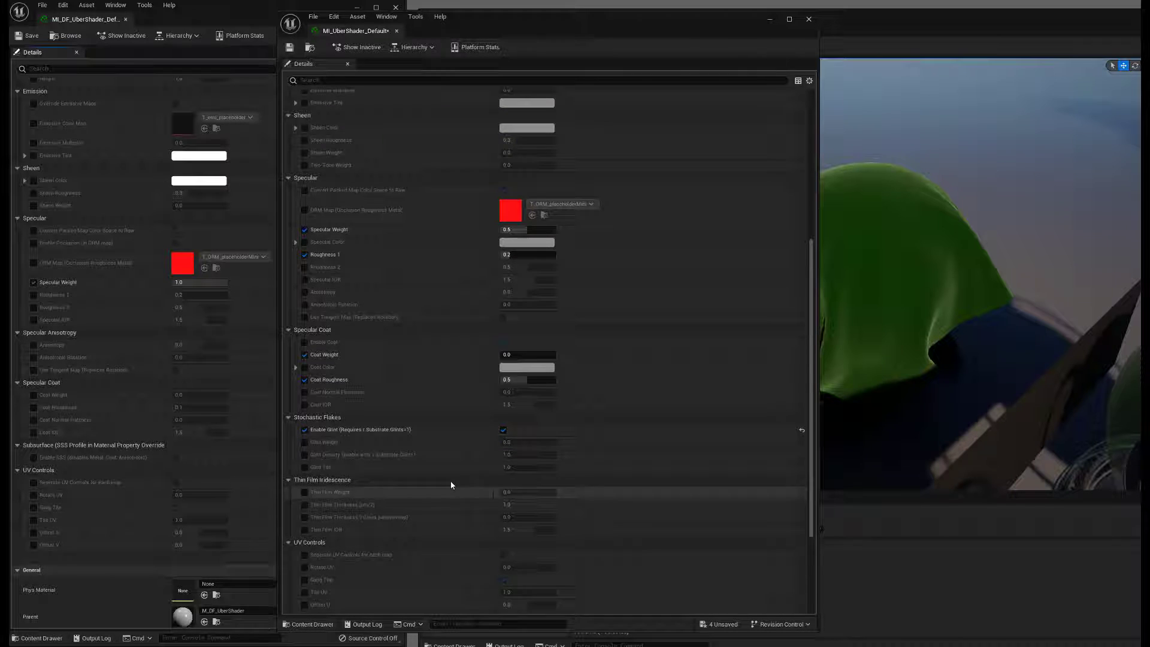
scroll(451, 485, up, 3)
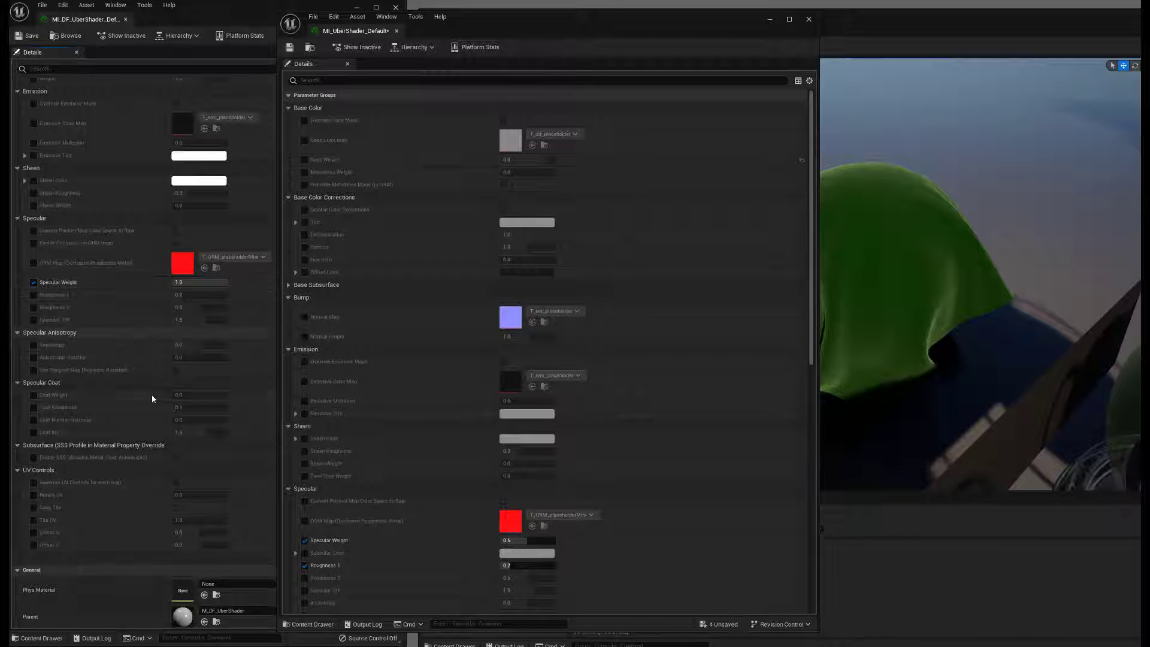
drag(809, 339, 800, 544)
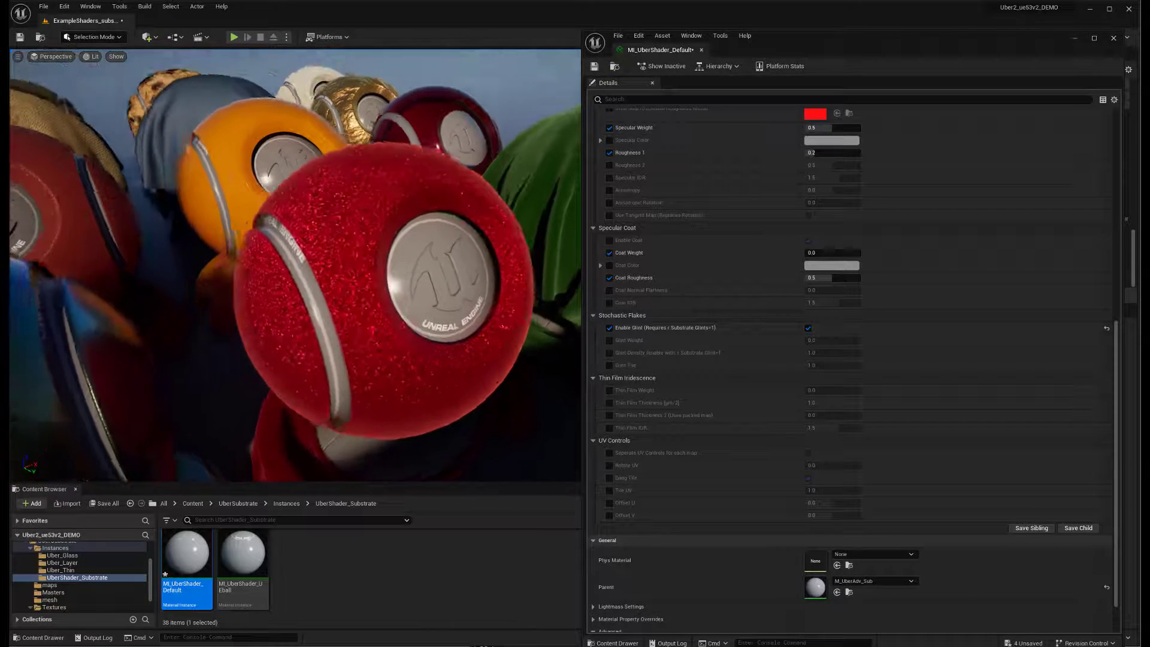
alt+drag(342, 347, 123, 264)
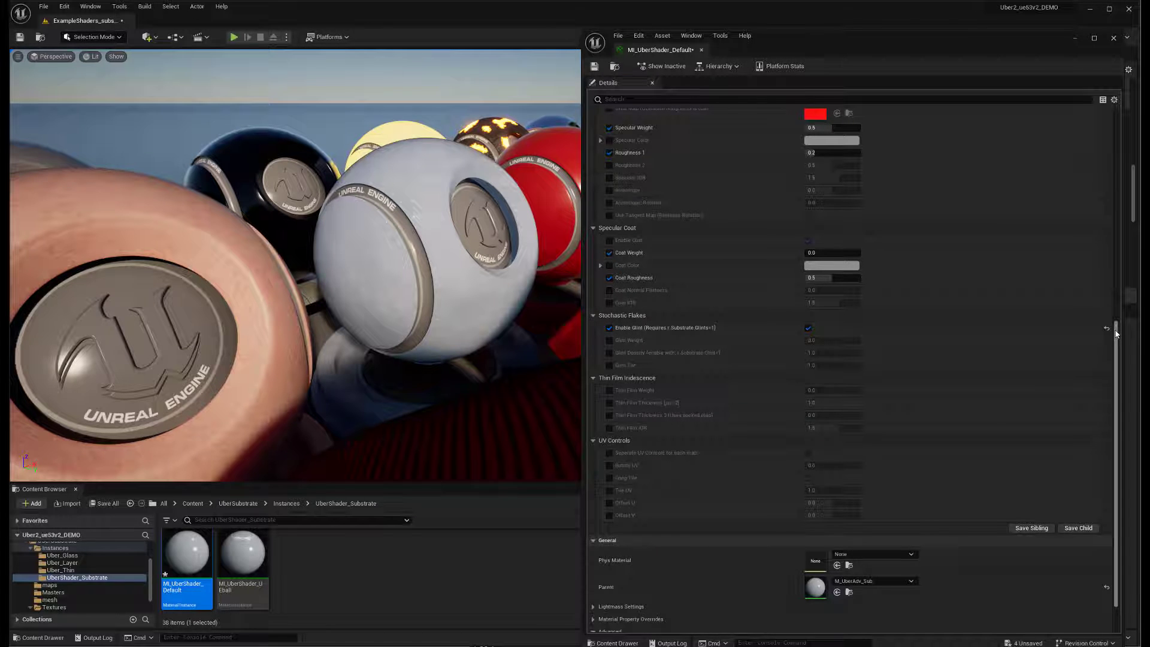
- Return to the first parameter groups of MI_UberShader_Default and examine the pale blue and skin preview meshes up close
drag(1117, 330, 1107, 110)
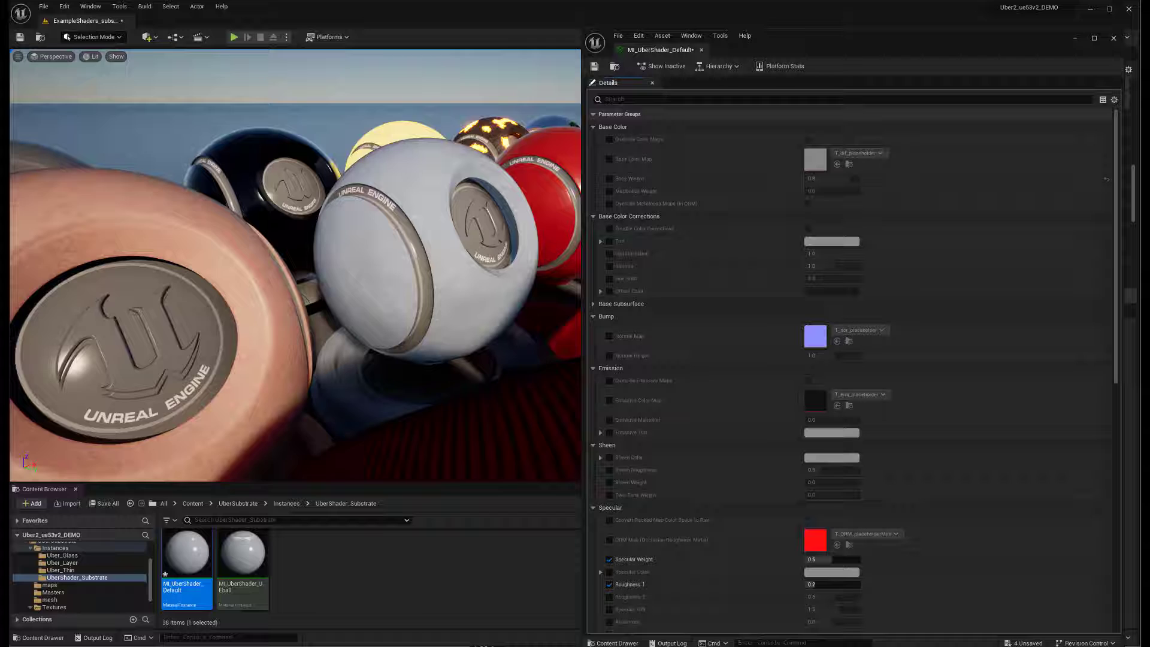
key(w)
key(d)
right_drag(375, 222, 375, 222)
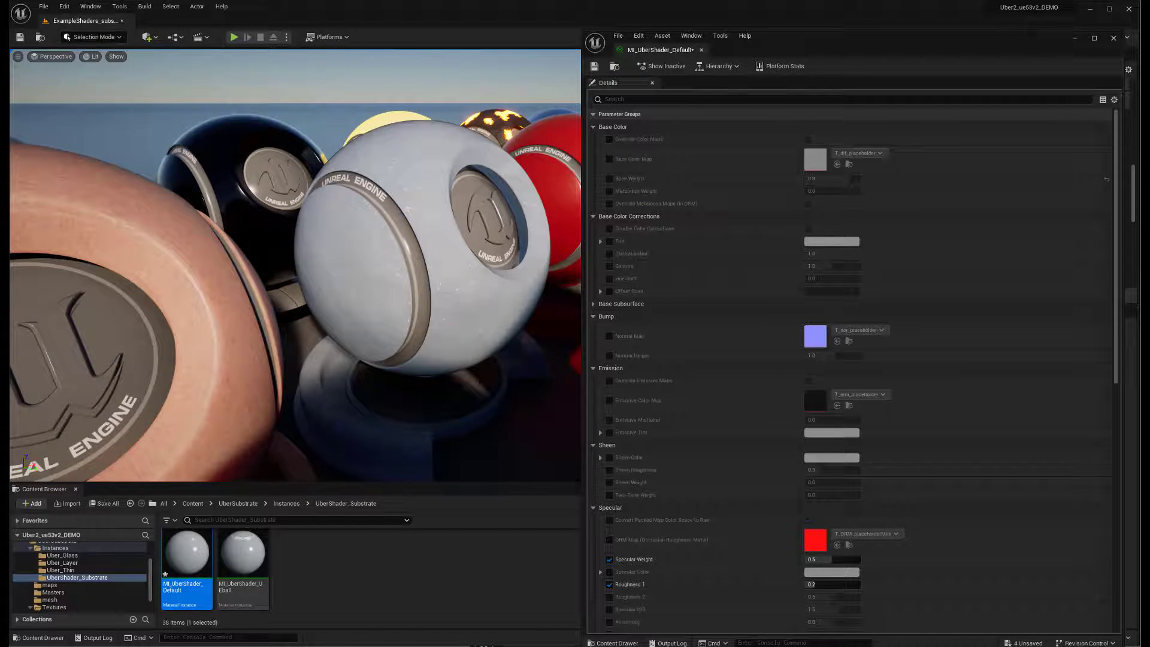
key(s)
key(a)
right_drag(390, 348, 390, 349)
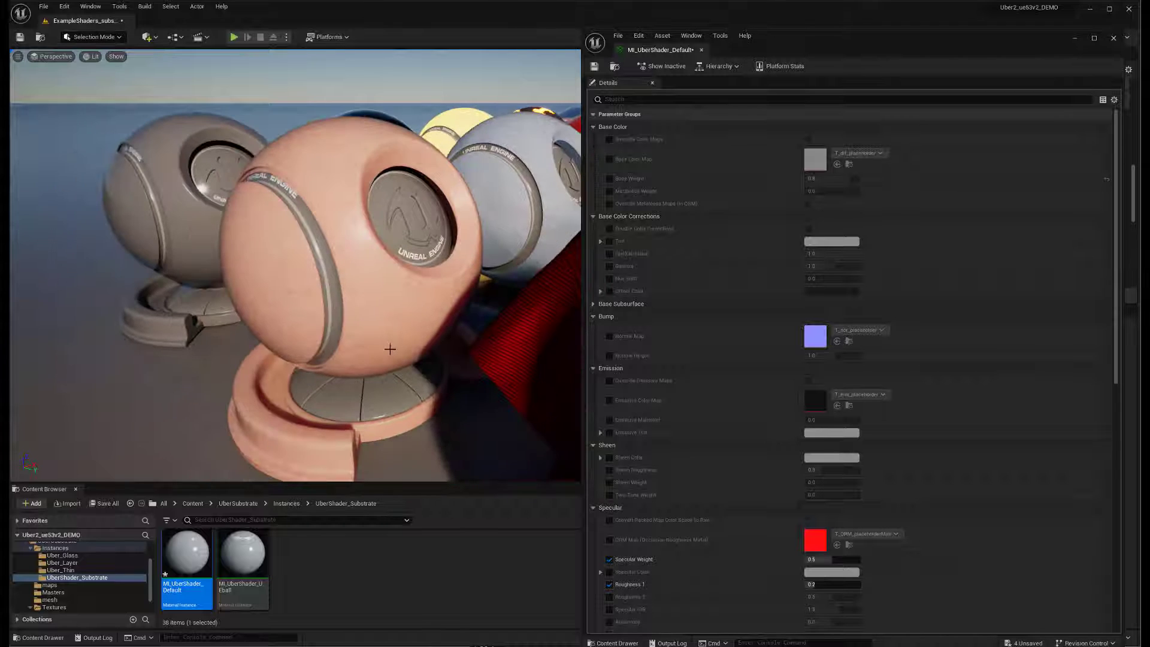
drag(390, 349, 345, 374)
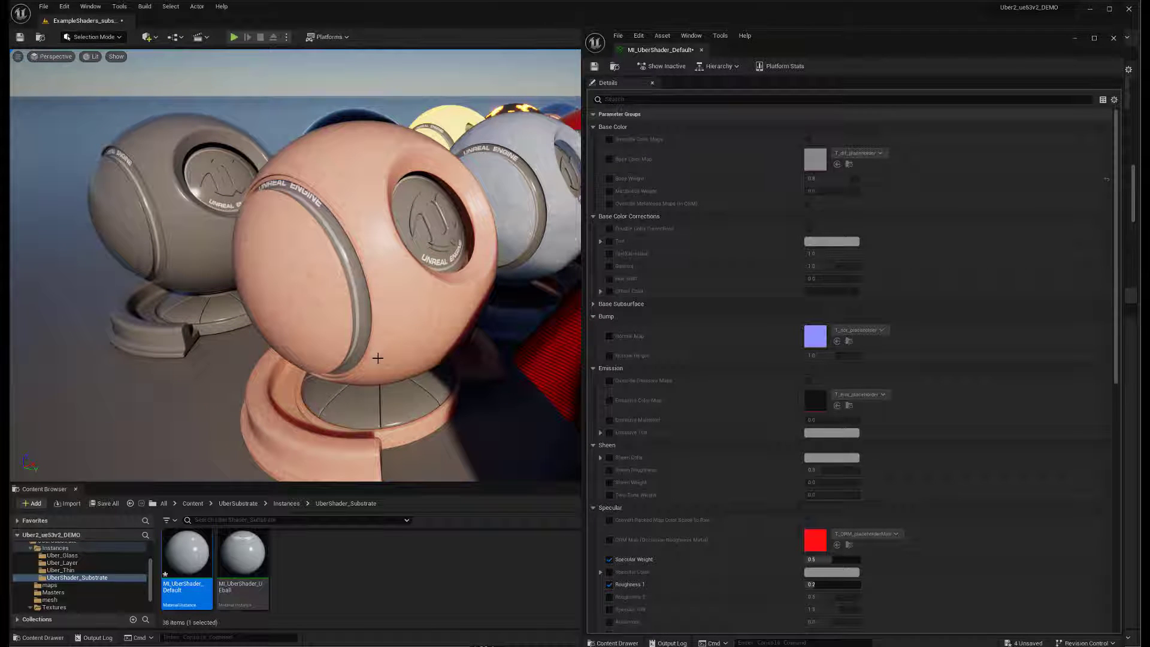
drag(415, 364, 415, 365)
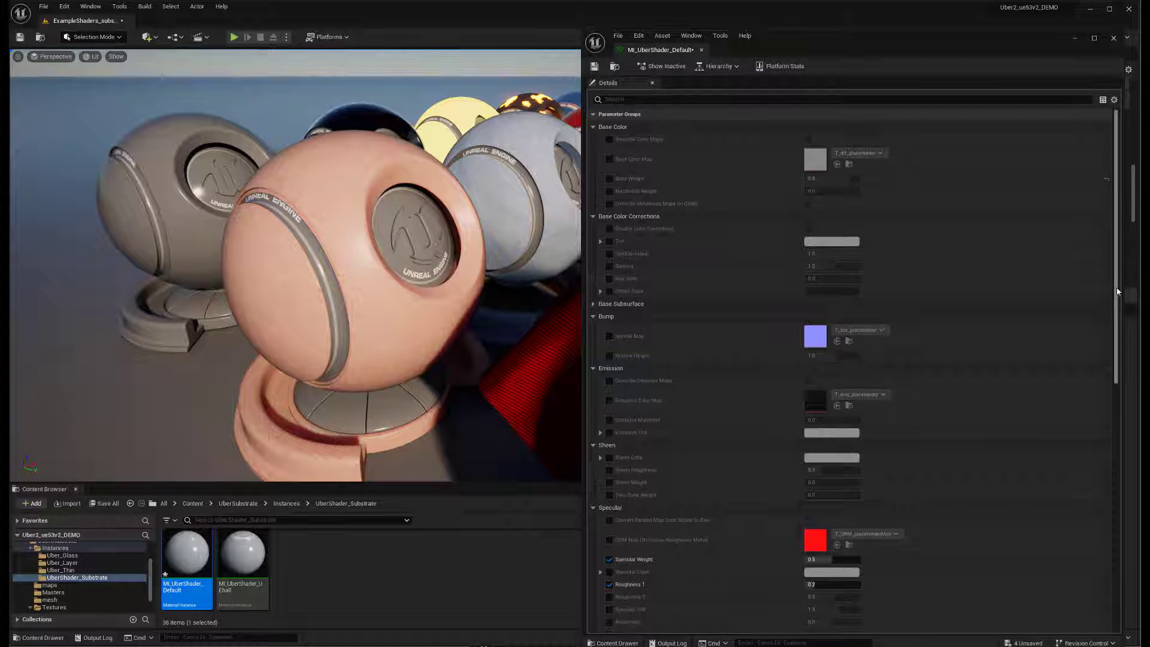
- Set the toad body material's SSS Weight to 0 and examine its skin up close without subsurface scattering
mouse_move(1116, 285)
mouse_down()
mouse_move(1119, 332)
mouse_move(1119, 264)
mouse_up()
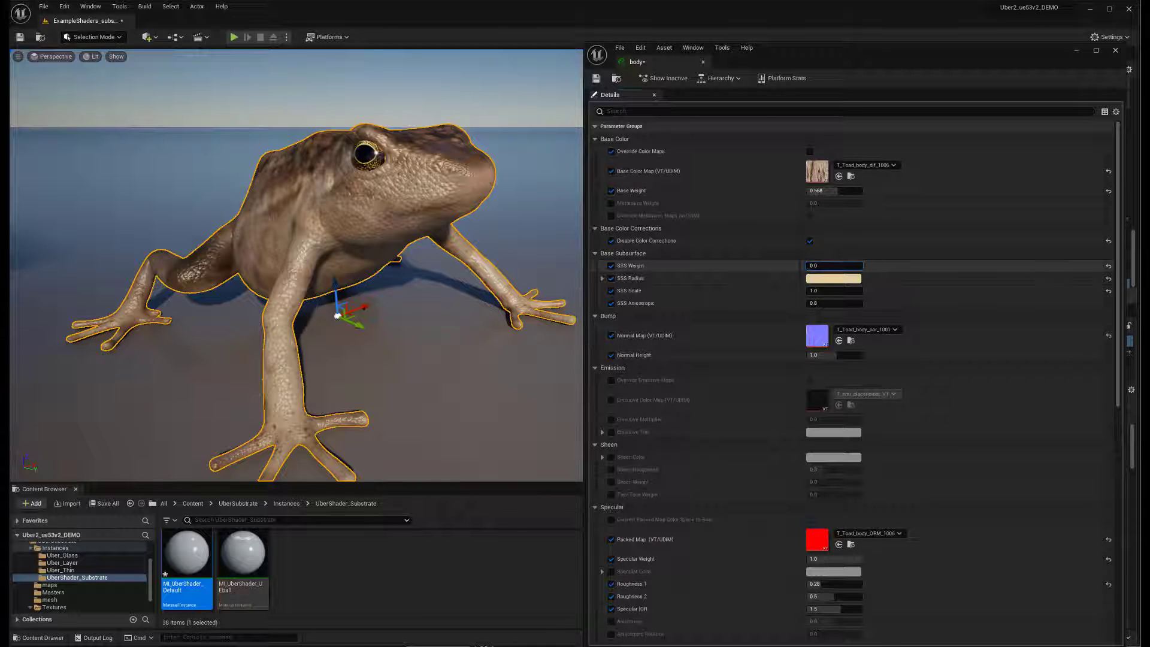
mouse_move(809, 265)
mouse_down()
mouse_move(862, 266)
mouse_move(808, 265)
mouse_up()
mouse_move(397, 260)
alt+mouse_down()
mouse_move(428, 277)
mouse_move(419, 262)
alt+mouse_up()
alt+right_drag(389, 223, 422, 223)
alt+drag(389, 222, 408, 245)
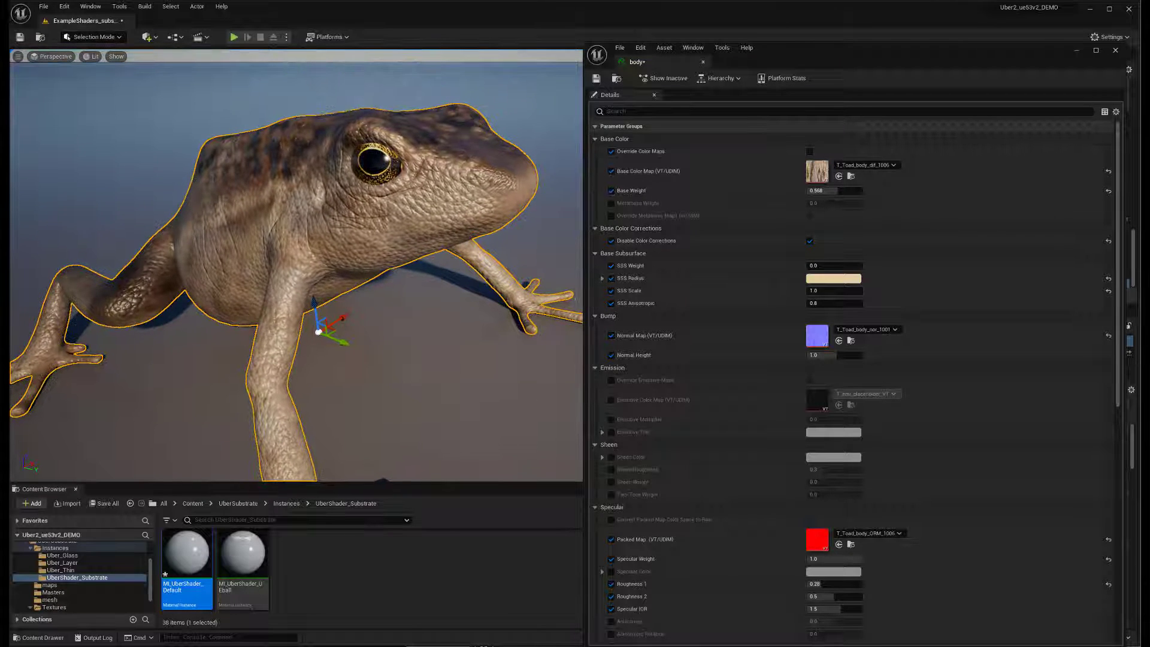
- Set the toad body material's SSS Weight to 1 and its SSS Scale to 10
click(810, 265)
text(1)
key(Return)
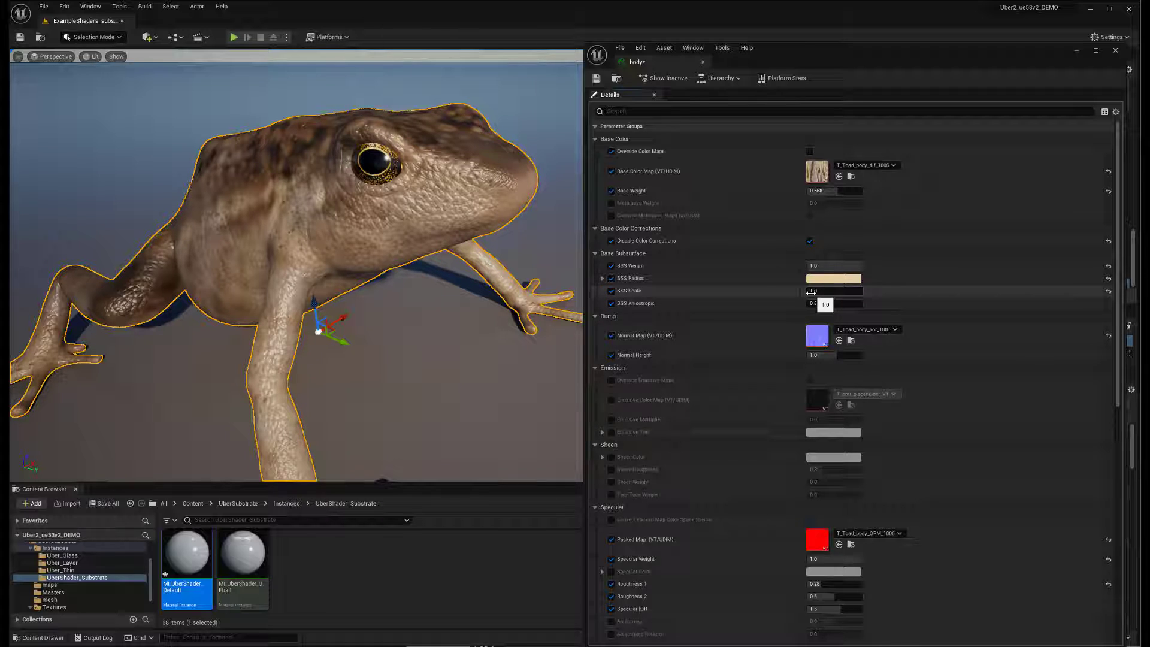
click(815, 291)
drag(814, 291, 829, 292)
drag(829, 291, 836, 291)
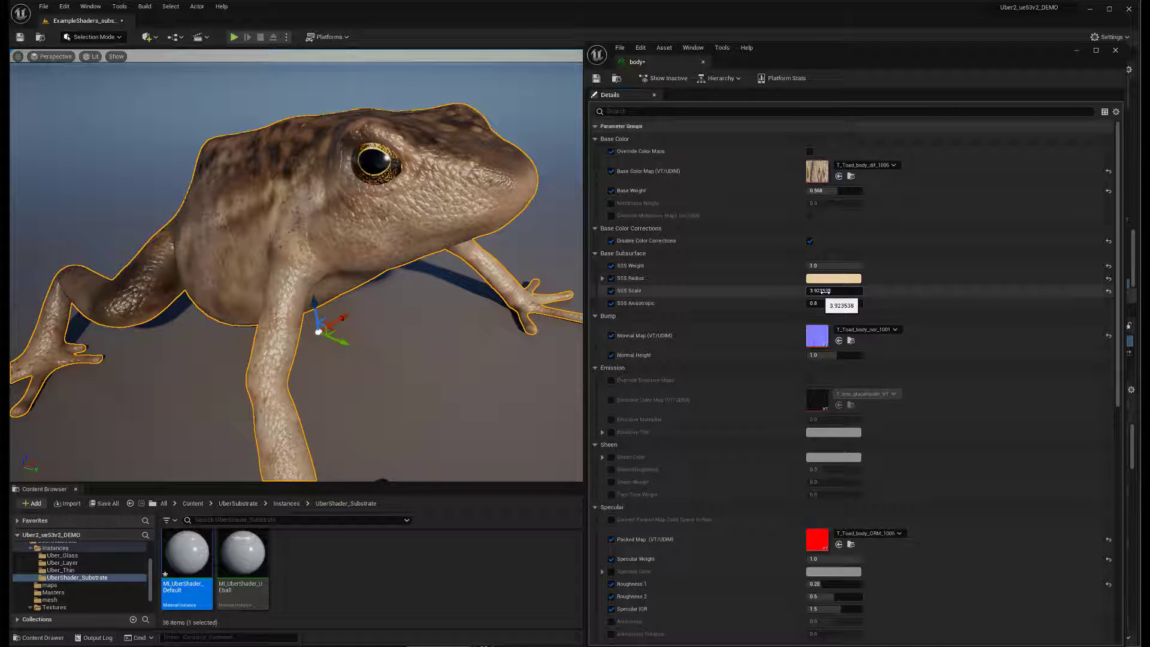
click(826, 290)
text(10)
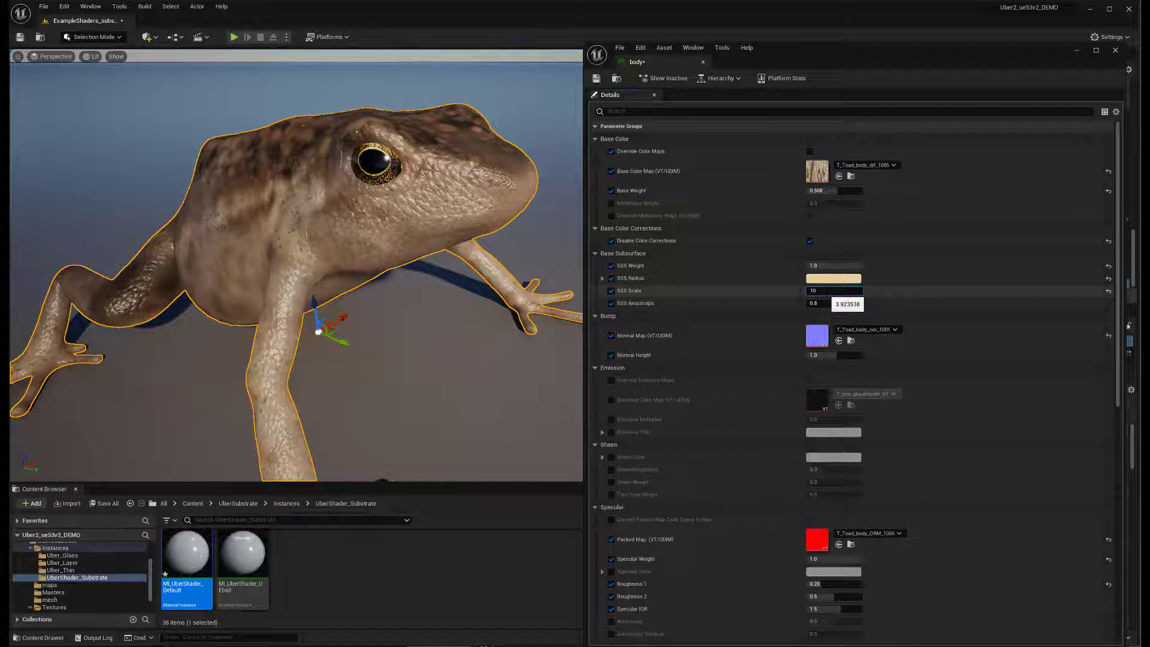
key(Return)
- Examine the toad's skin from several angles and review its body material's specular and coat parameters
alt+drag(393, 349, 389, 327)
alt+drag(233, 274, 305, 274)
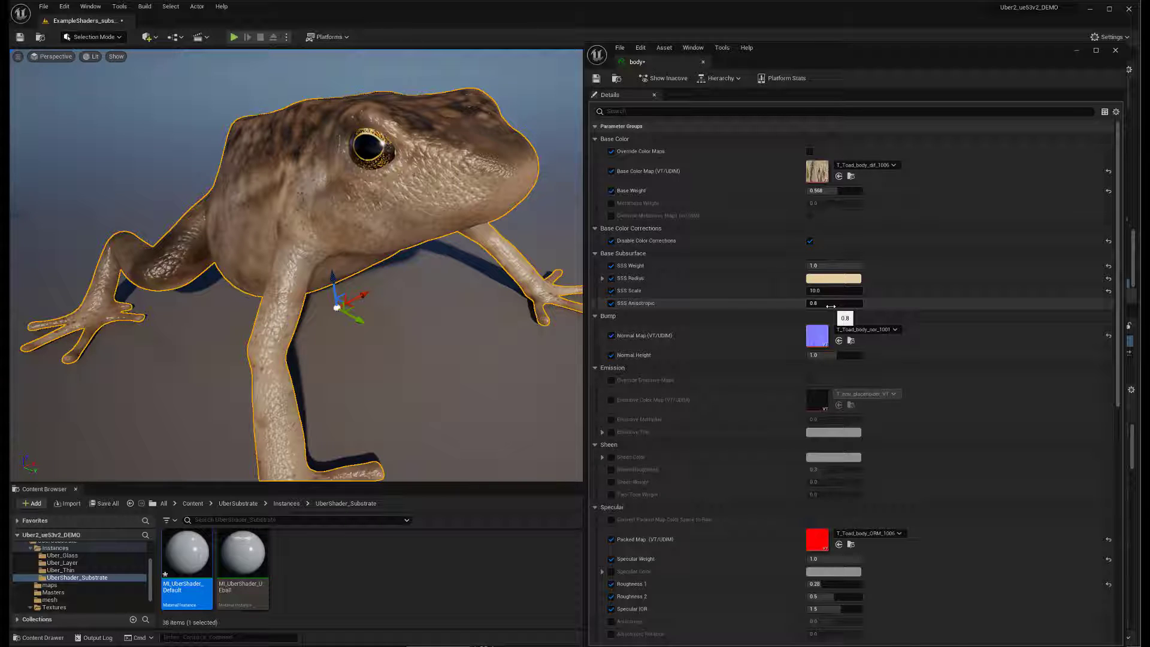
alt+drag(426, 382, 465, 358)
alt+drag(436, 398, 432, 402)
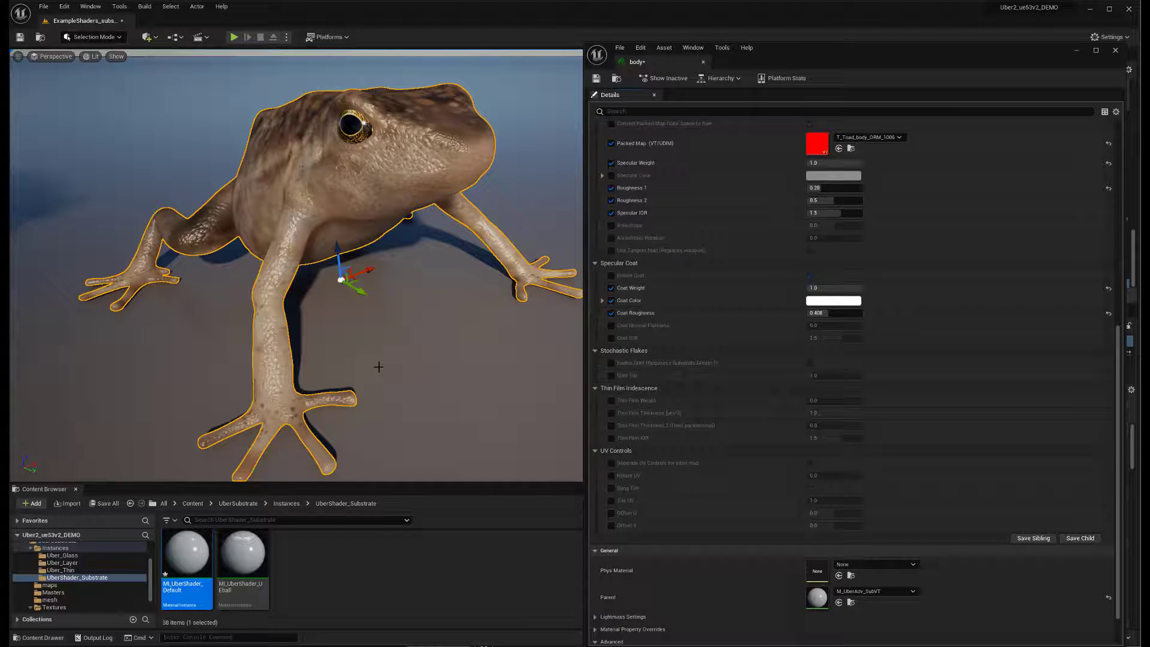
alt+drag(379, 366, 392, 370)
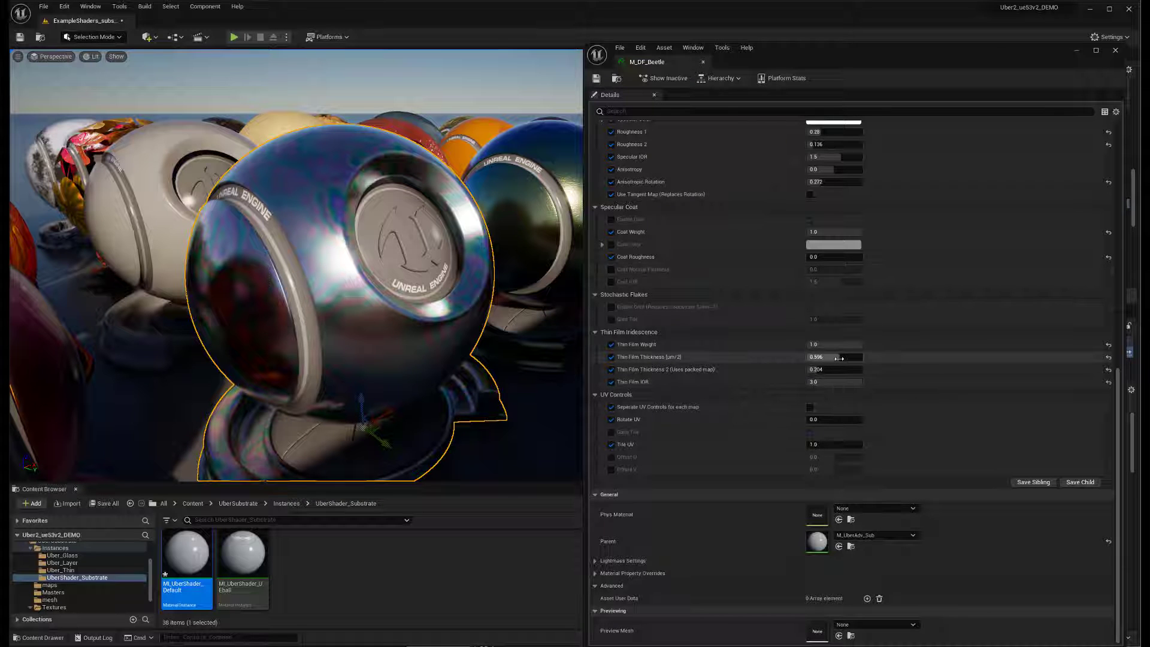
- Set Thin Film Thickness to 0.428 on M_DF_Beetle and examine the neighbouring iridescent preview meshes
mouse_move(836, 357)
mouse_down()
mouse_move(815, 357)
mouse_move(858, 357)
mouse_move(822, 357)
mouse_move(838, 369)
mouse_move(821, 368)
mouse_move(829, 357)
mouse_up()
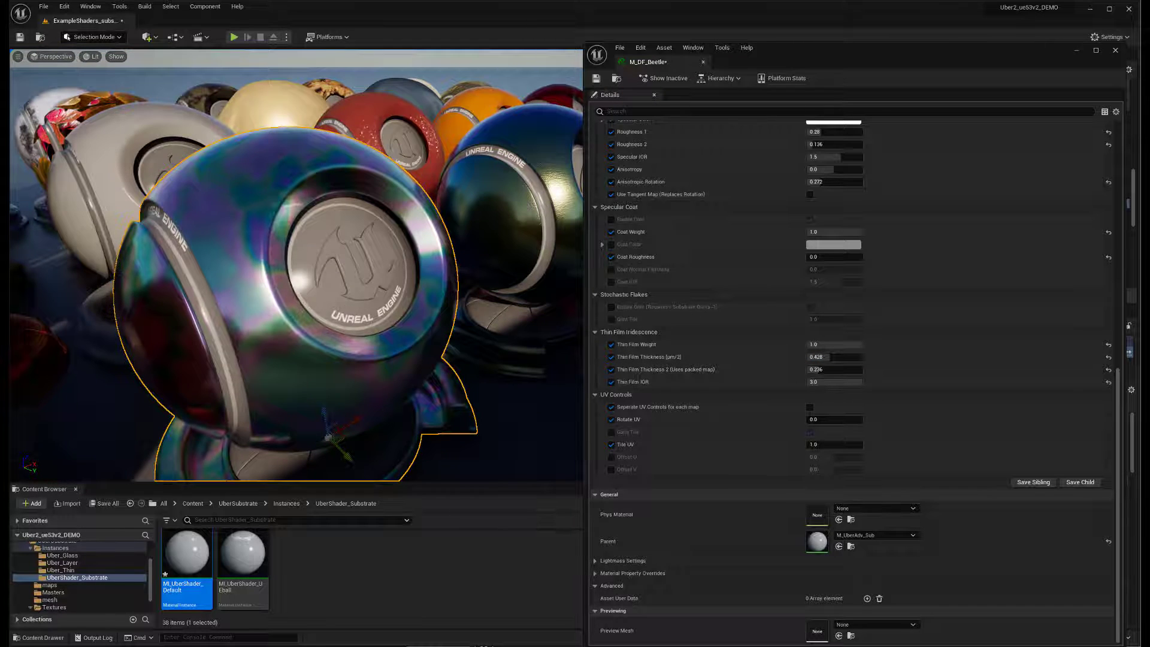
right_drag(296, 266, 433, 239)
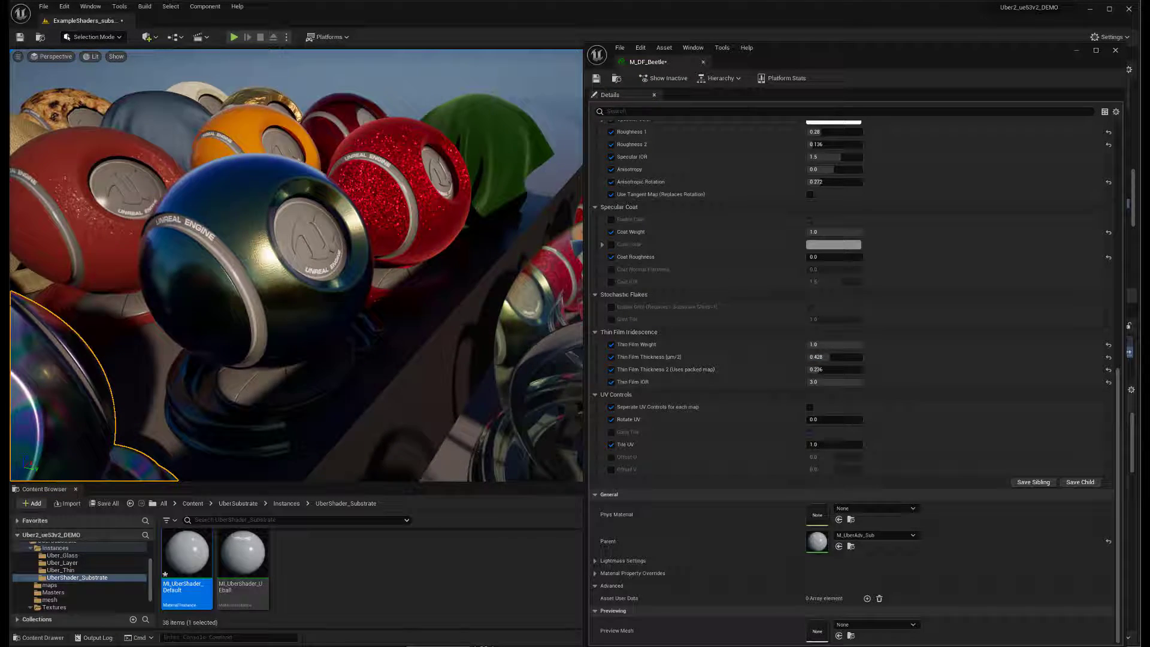
right_drag(278, 181, 129, 210)
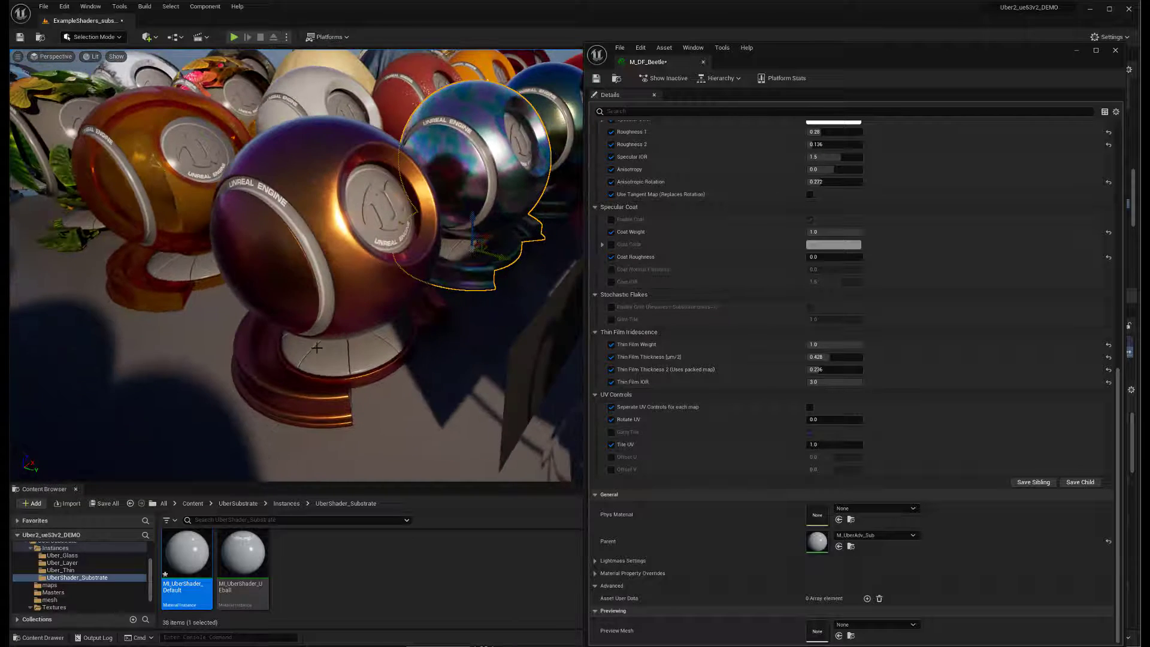
mouse_move(317, 347)
right_down()
mouse_move(318, 259)
mouse_move(317, 348)
right_up()
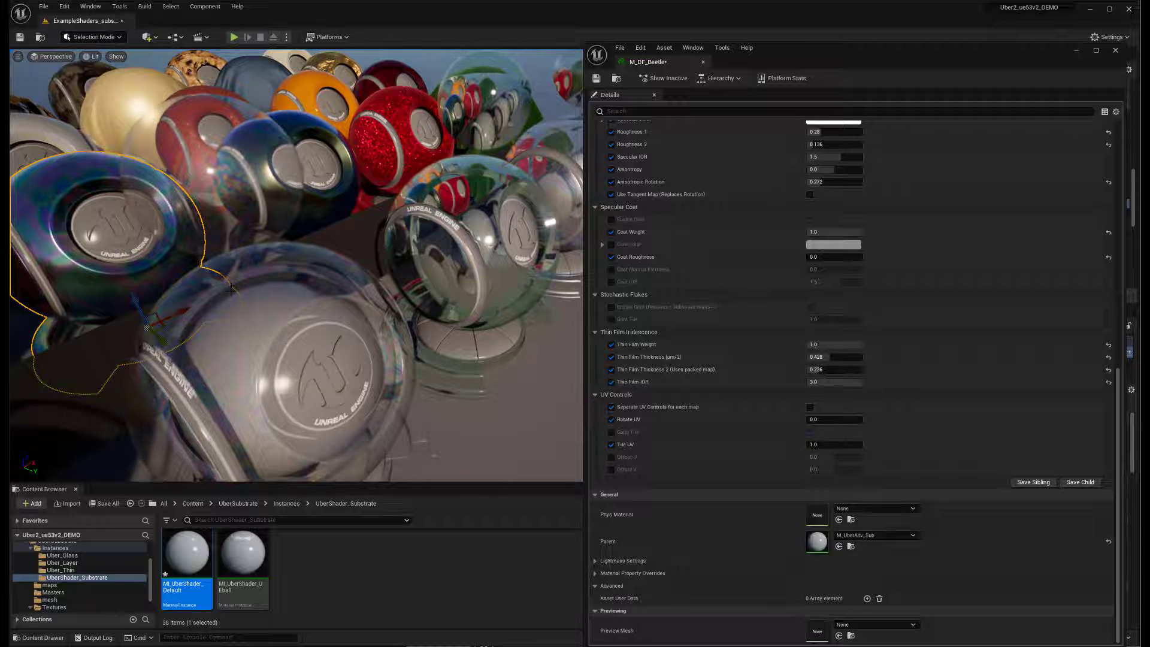
- Examine the soap bubble and the transparent preview meshes in the front row, with the MI_DF_SoapBubble parameters open
right_drag(231, 289, 219, 189)
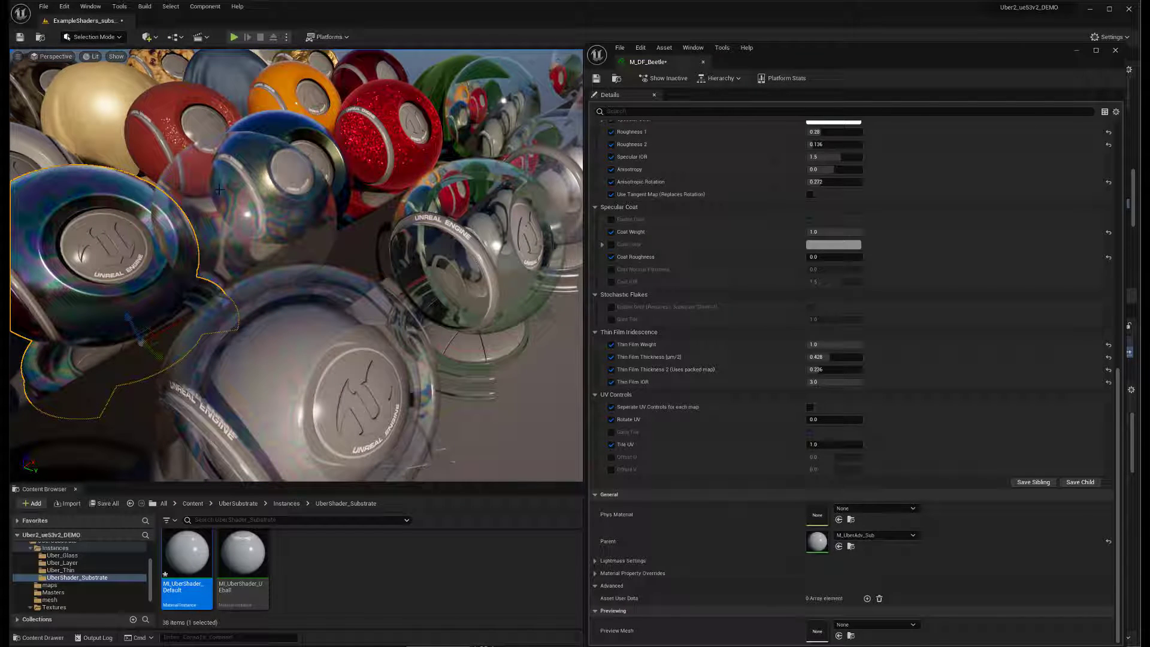
right_drag(321, 346, 321, 347)
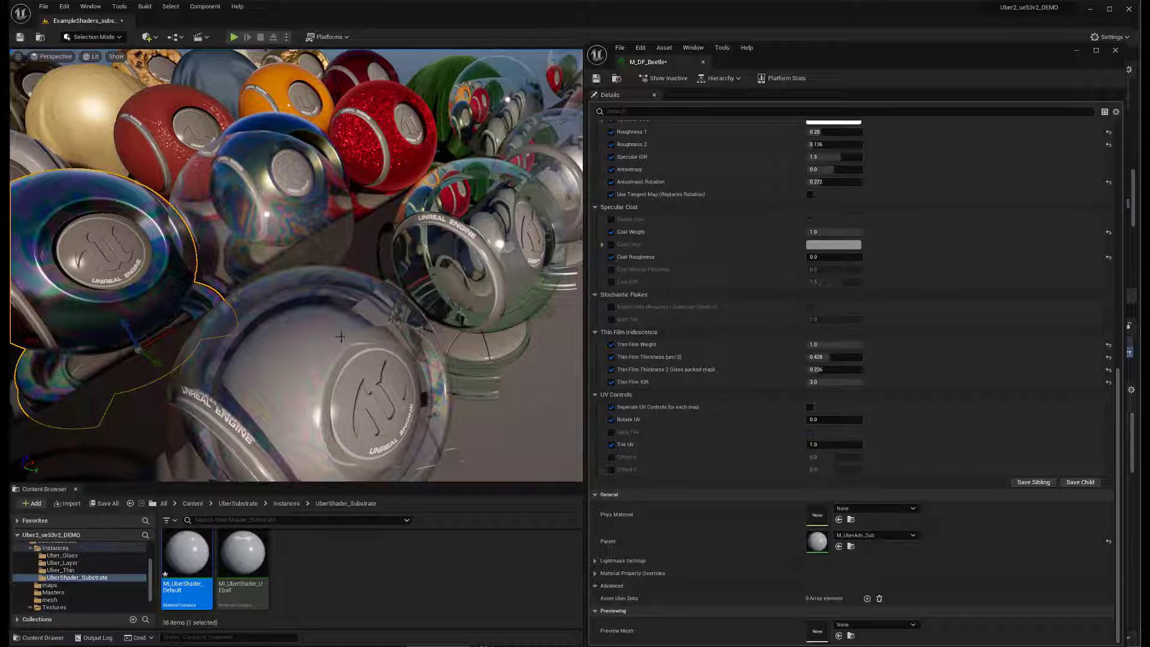
right_drag(313, 359, 312, 358)
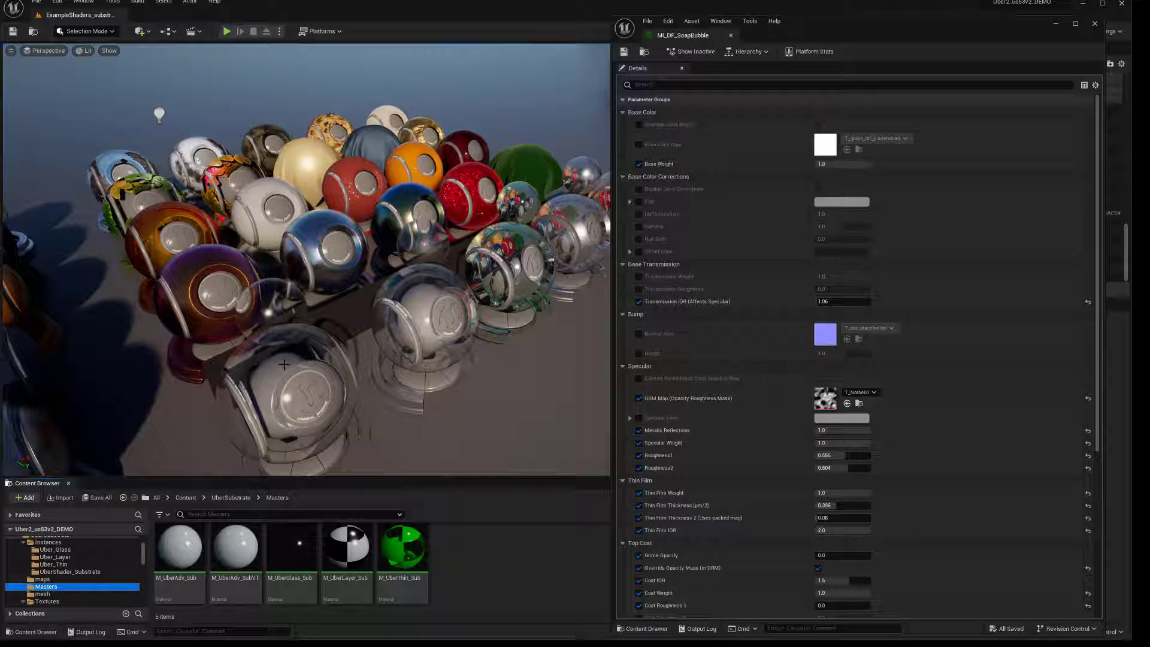
alt+drag(389, 433, 389, 396)
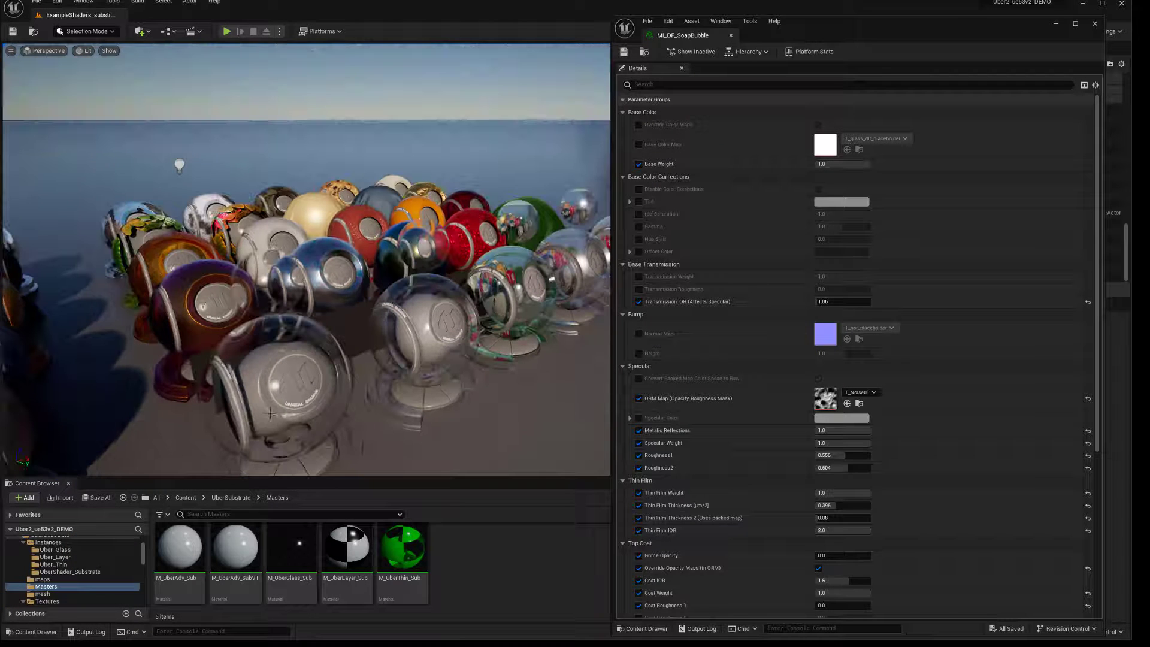
- Select the frontmost transparent preview mesh, open its MI_DF_plastic instance and examine the mesh from several angles
click(220, 415)
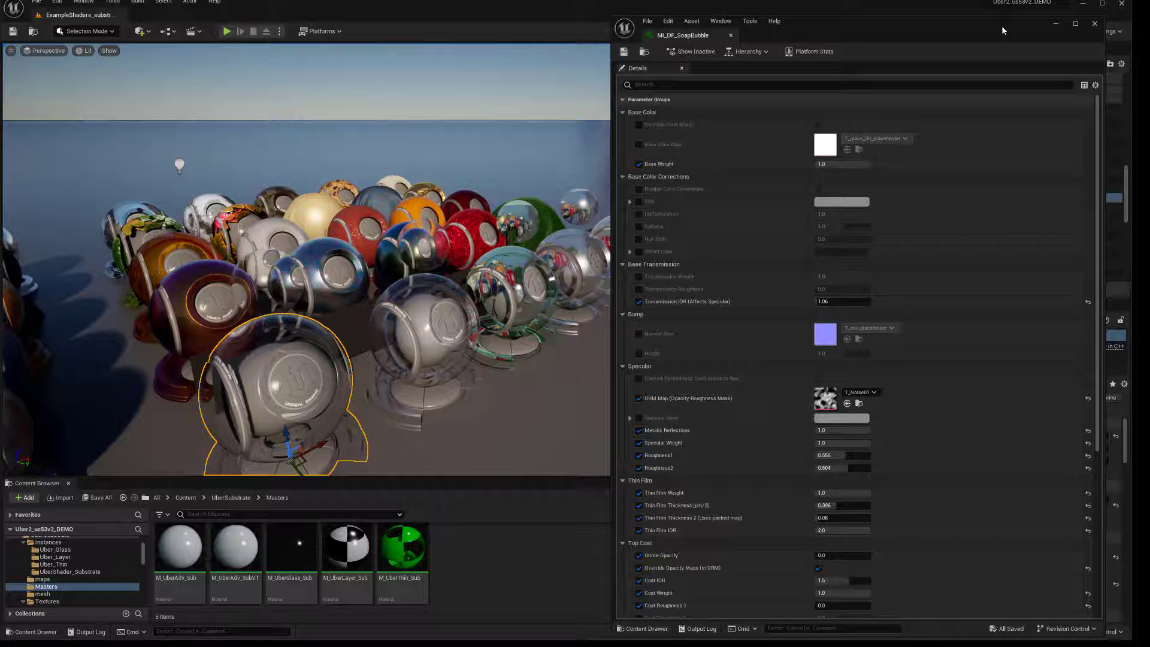
drag(1004, 30, 954, 31)
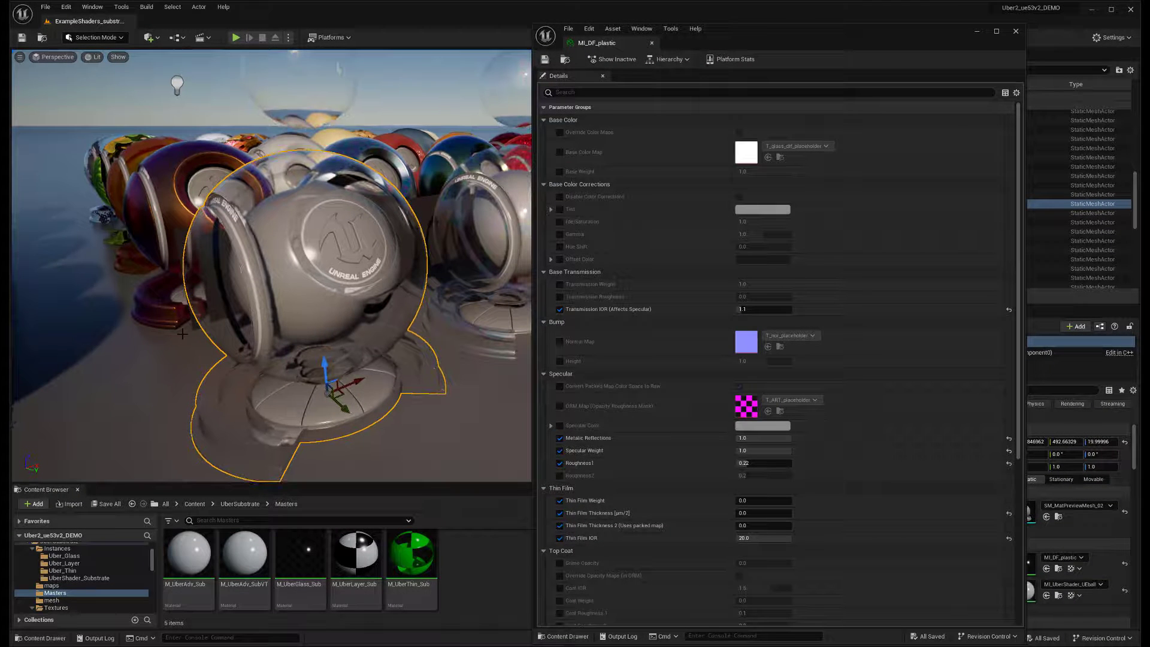
alt+drag(430, 357, 482, 345)
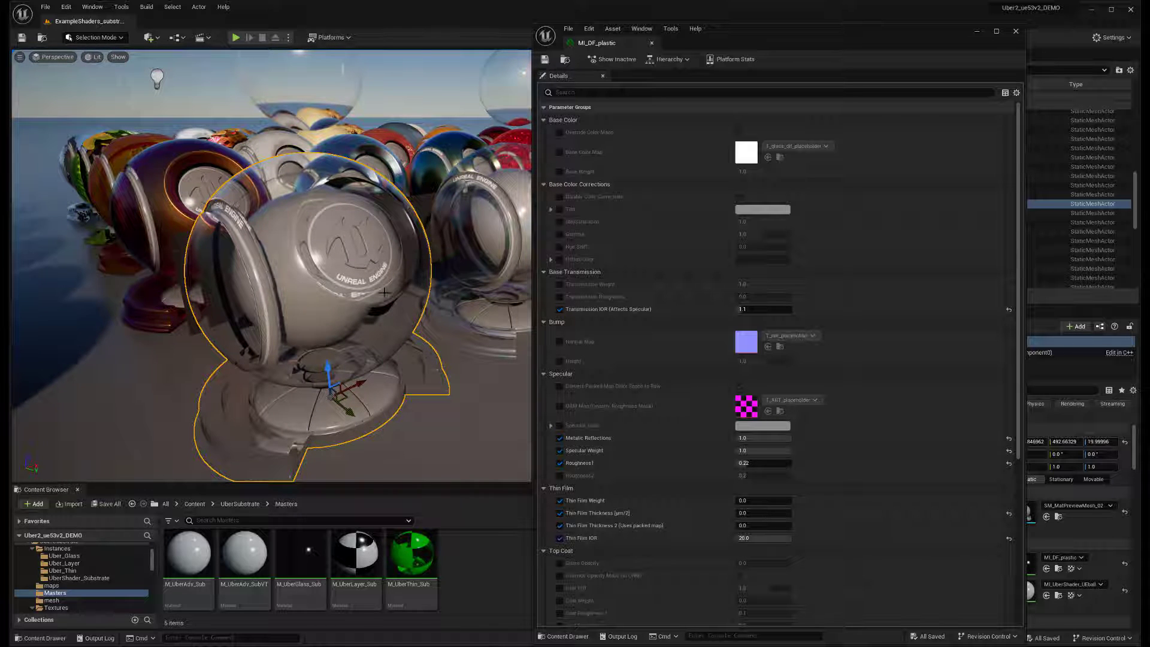
alt+drag(269, 212, 283, 209)
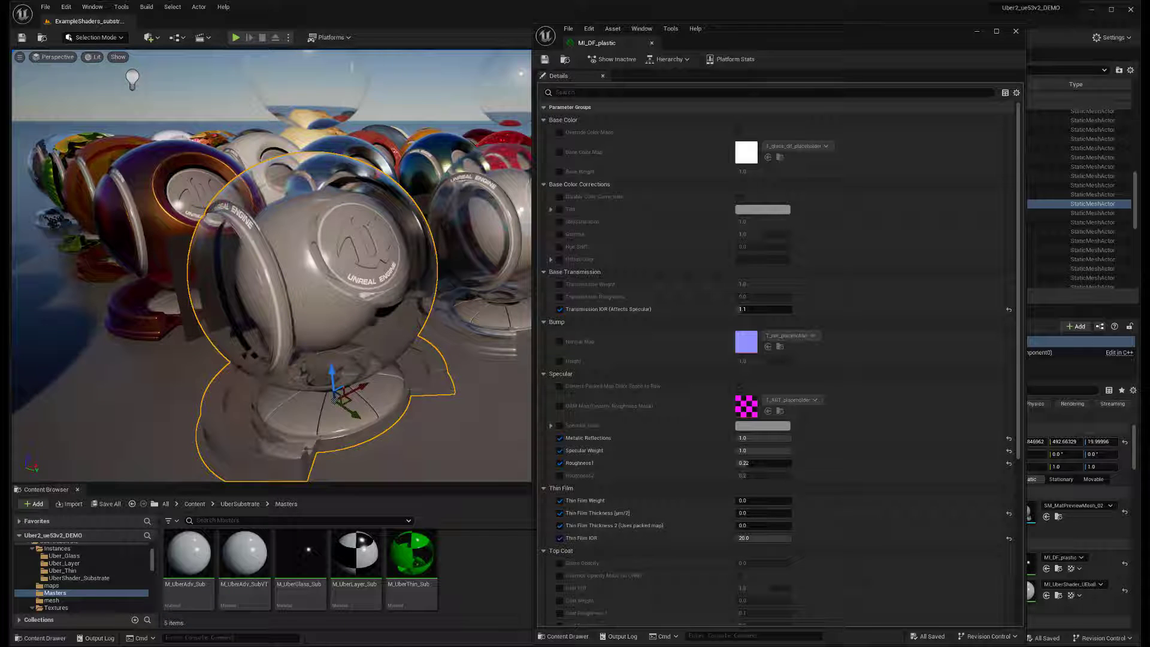
alt+drag(357, 305, 245, 175)
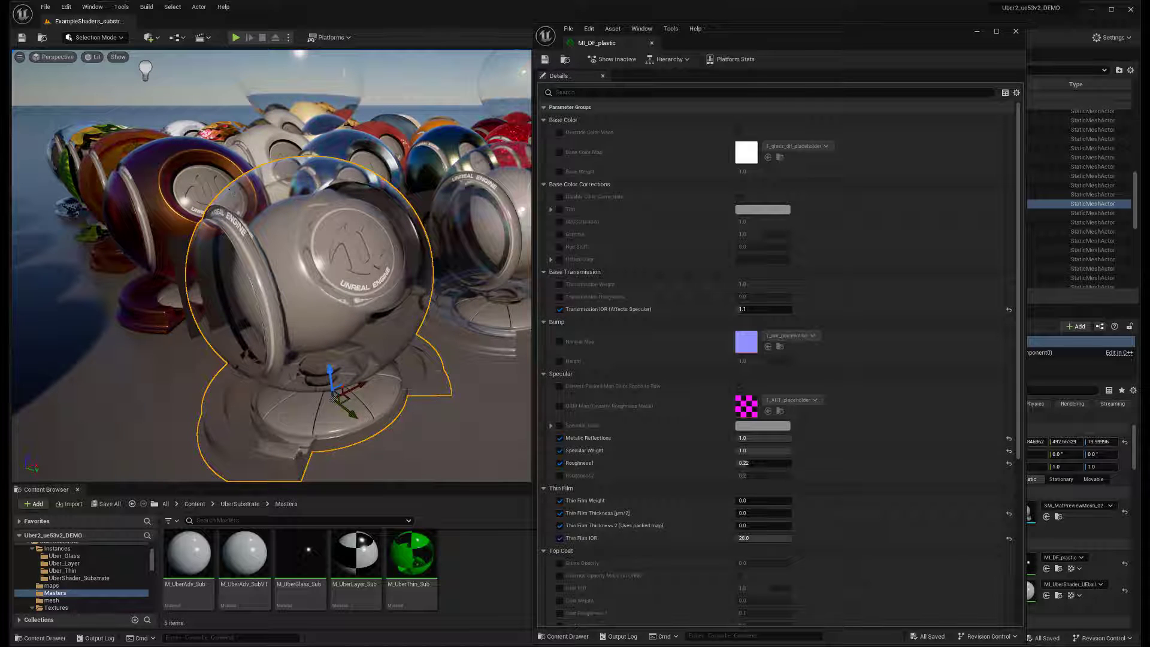
- Check the Transmission IOR of MI_DF_plastic and examine the plastic mesh's refraction from nearer and farther viewpoints
click(747, 309)
alt+drag(358, 323, 348, 316)
right_drag(344, 320, 411, 339)
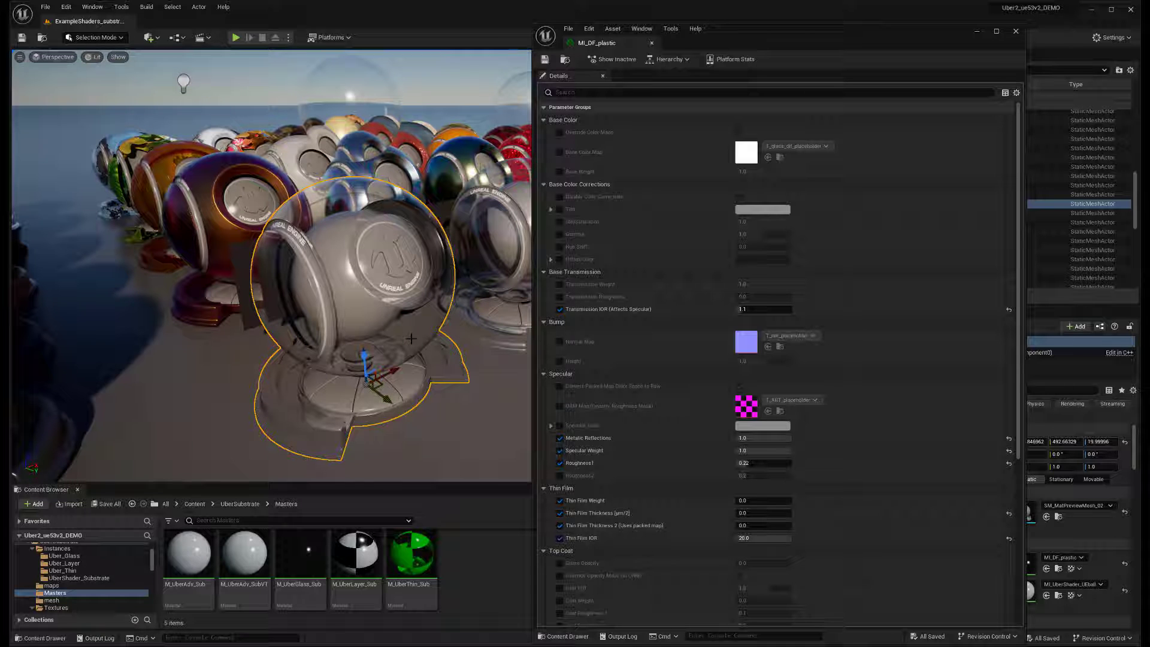
key(w)
key(d)
right_drag(410, 338, 411, 338)
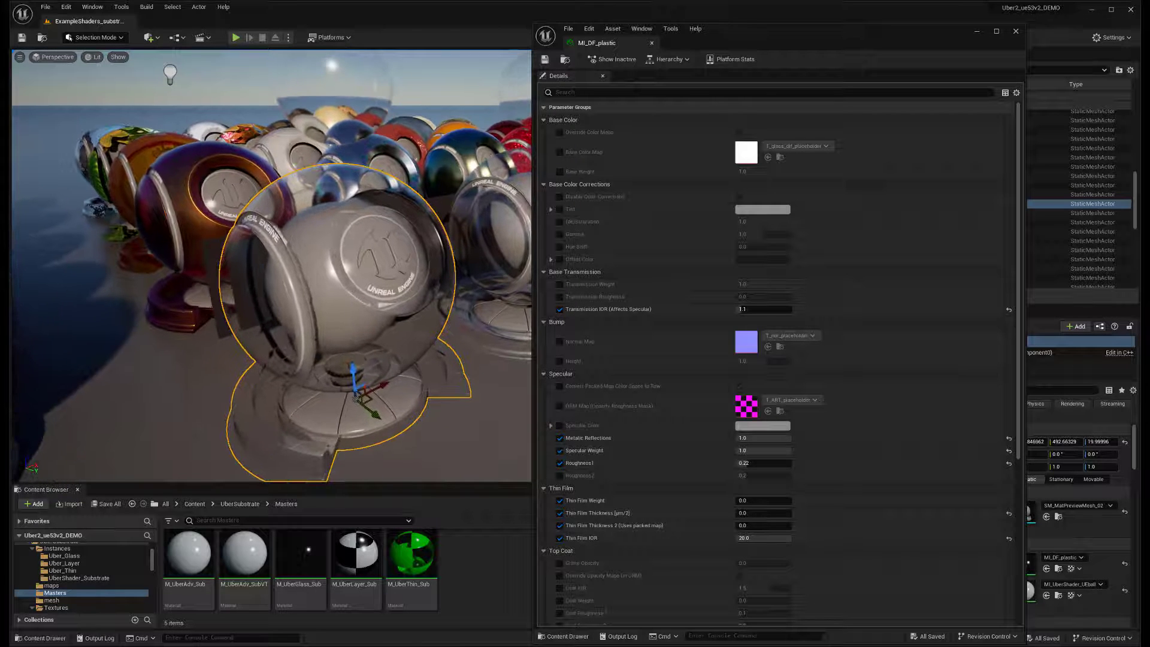
mouse_move(374, 319)
alt+mouse_down()
mouse_move(359, 318)
mouse_move(365, 304)
mouse_move(354, 299)
mouse_move(367, 305)
alt+mouse_up()
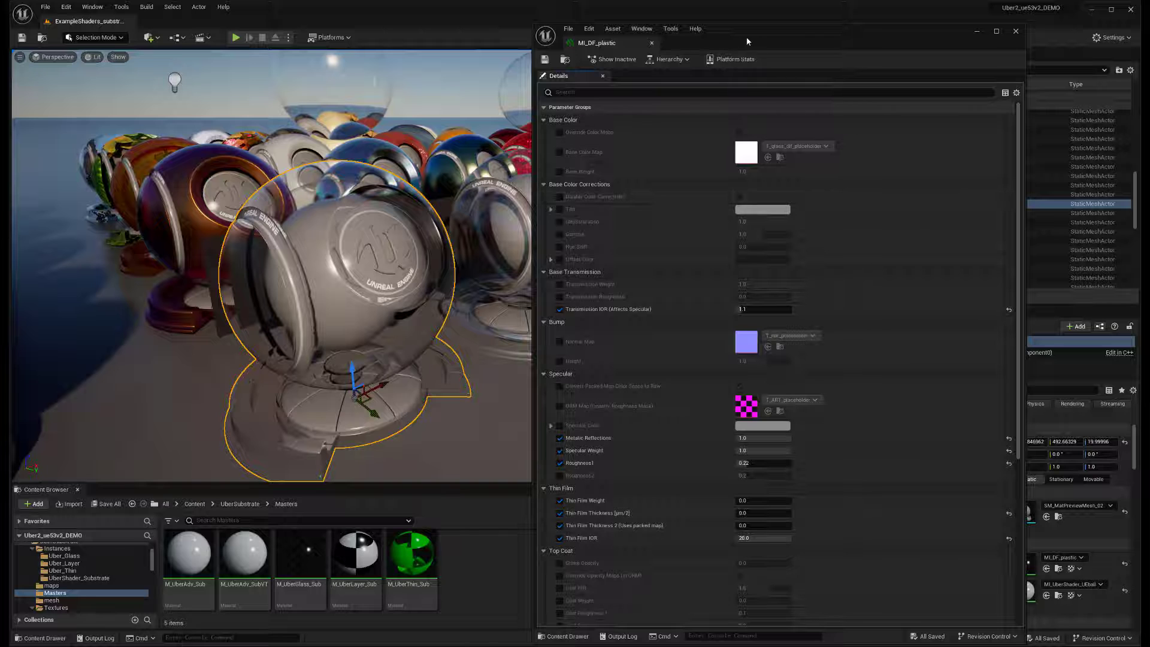
- Uncover more of the viewport, select and frame the frosted glass preview mesh, and open its MI_DF_GlassFrosted instance
drag(747, 35, 884, 42)
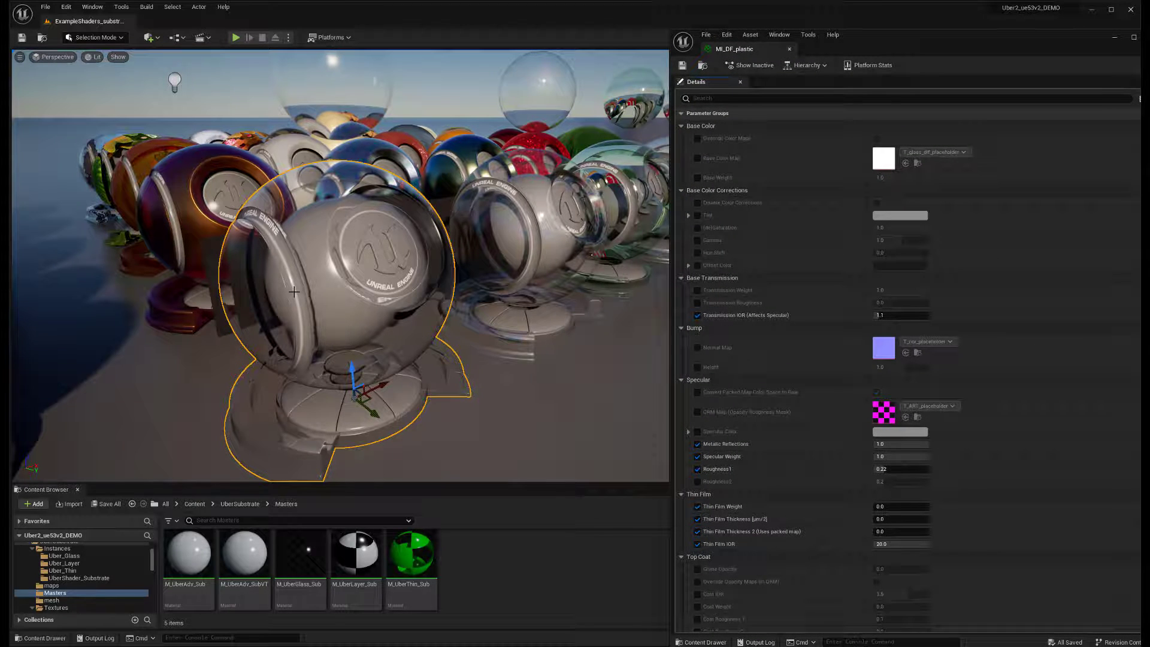
middle_drag(336, 270, 491, 252)
click(539, 205)
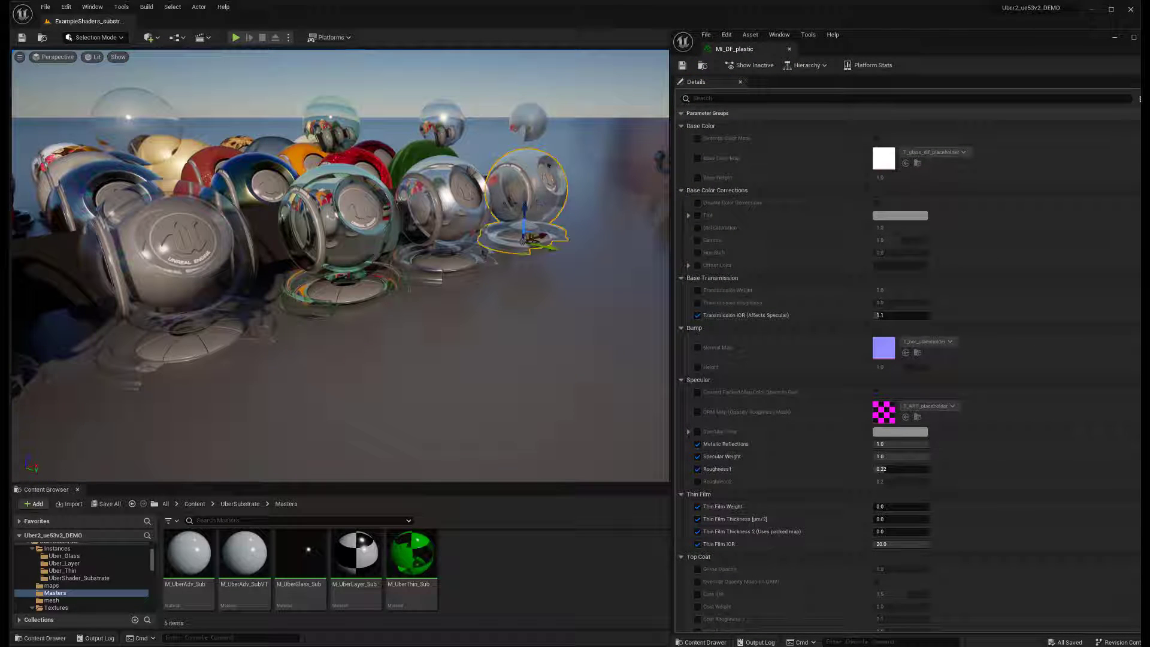
key(f)
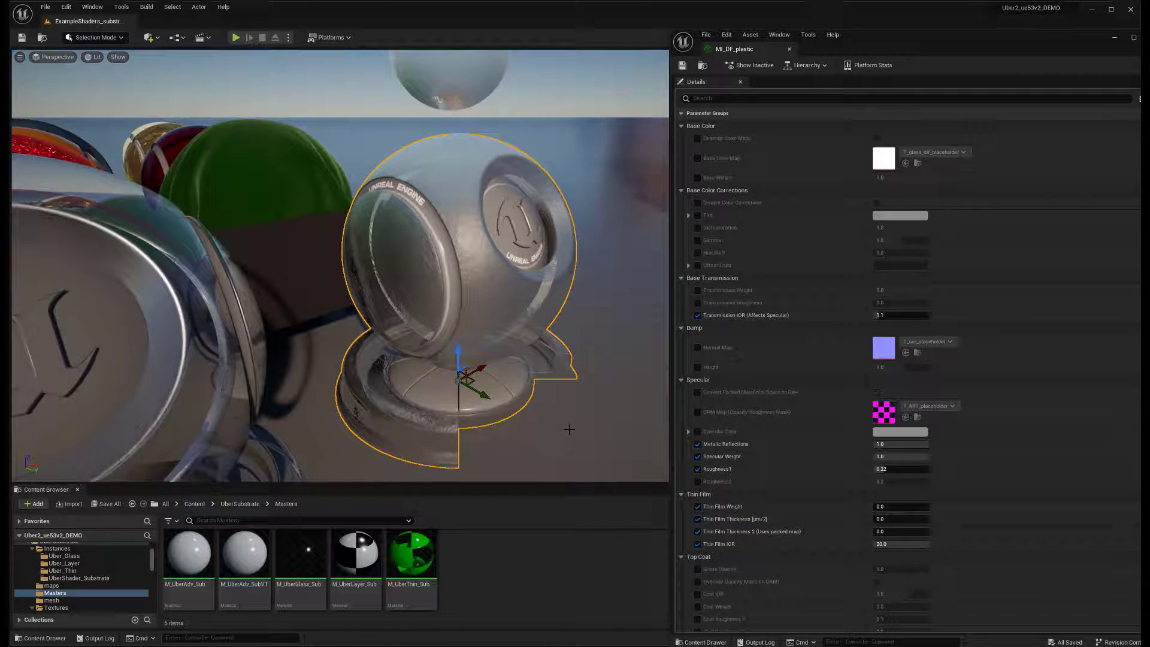
alt+drag(571, 429, 560, 455)
scroll(569, 423, down, 1)
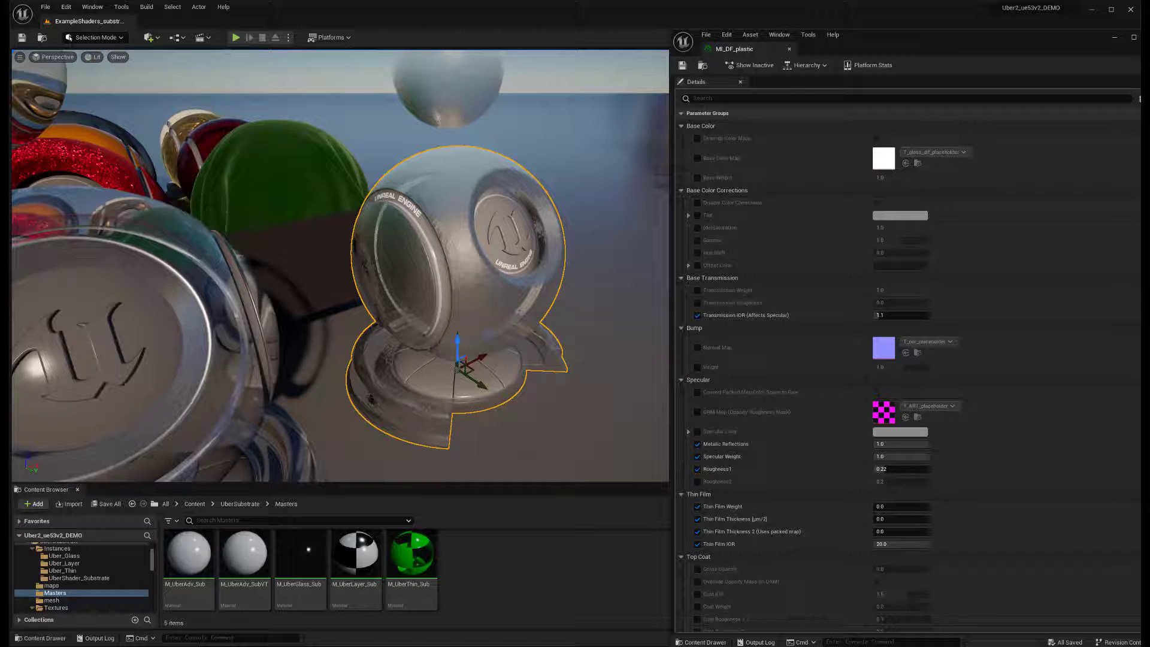
middle_drag(551, 422, 572, 405)
alt+drag(366, 272, 524, 444)
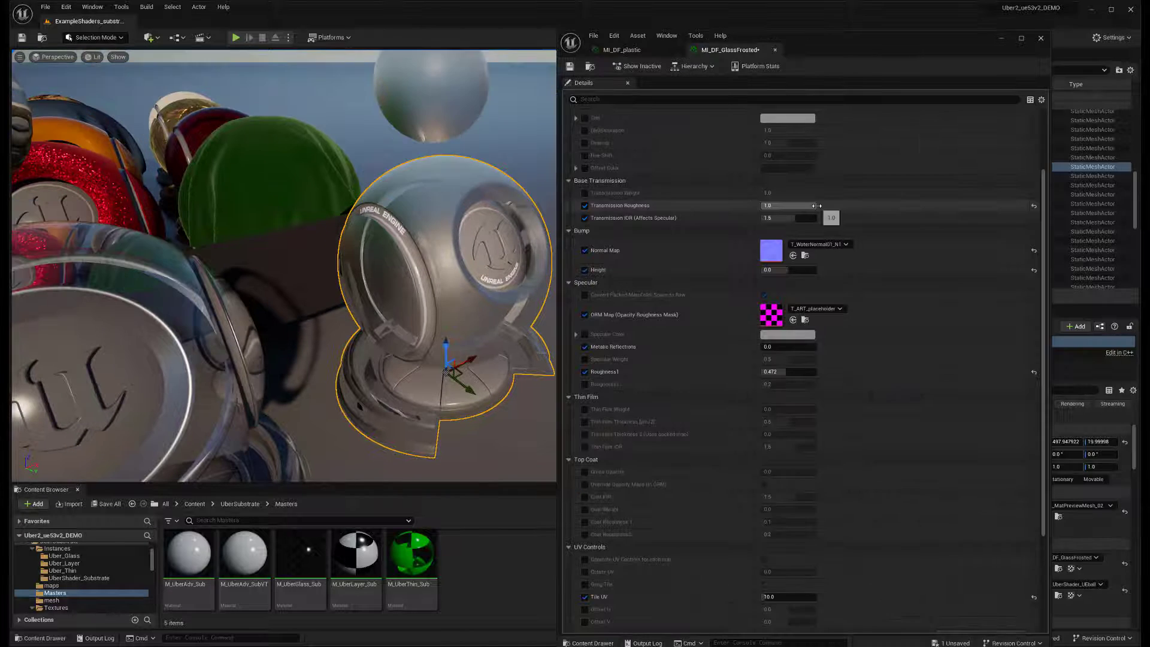
- Set MI_DF_GlassFrosted's Transmission Roughness to 0 and Roughness1 to 0.272, examining the glass mesh between changes
drag(806, 205, 760, 205)
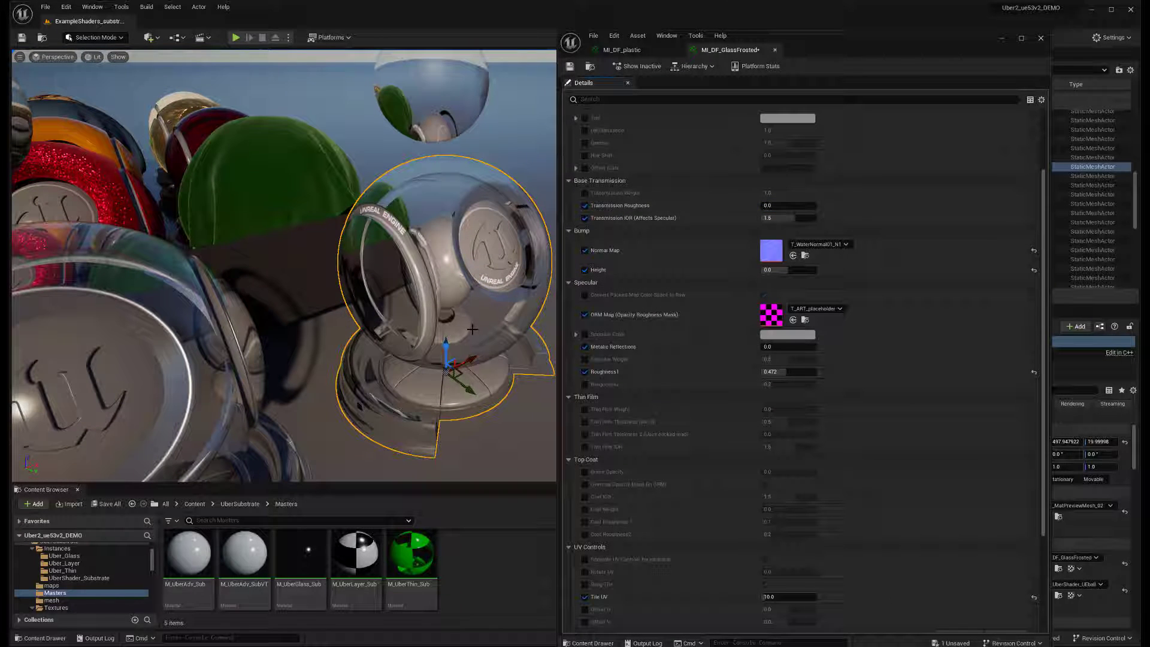
alt+drag(473, 319, 473, 320)
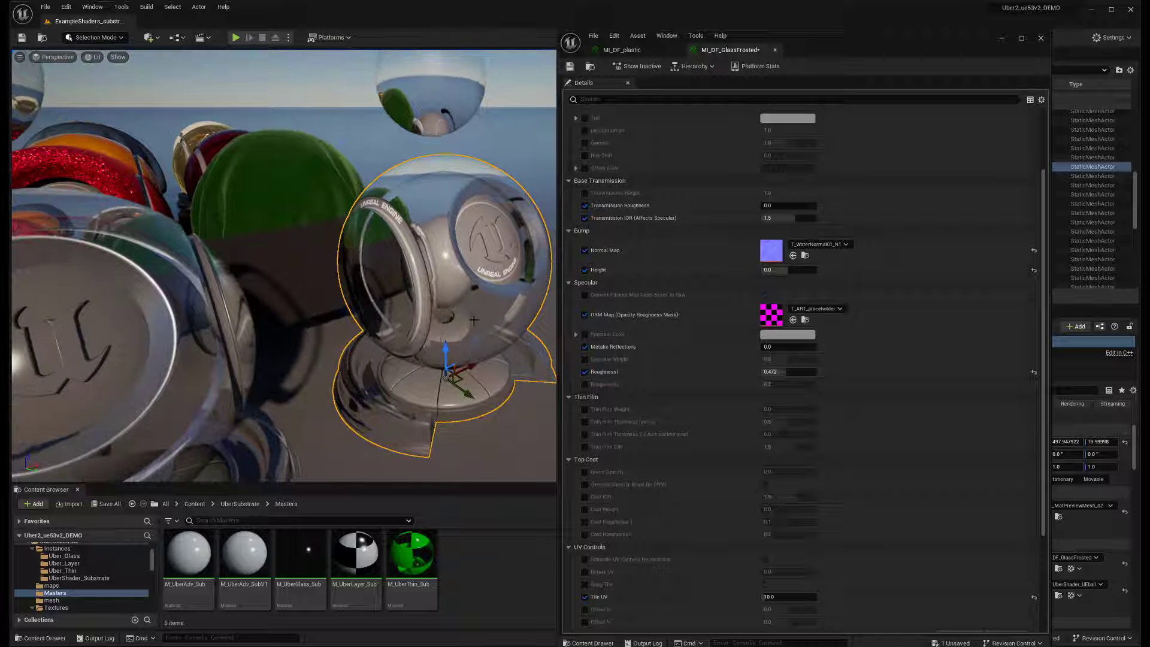
click(785, 371)
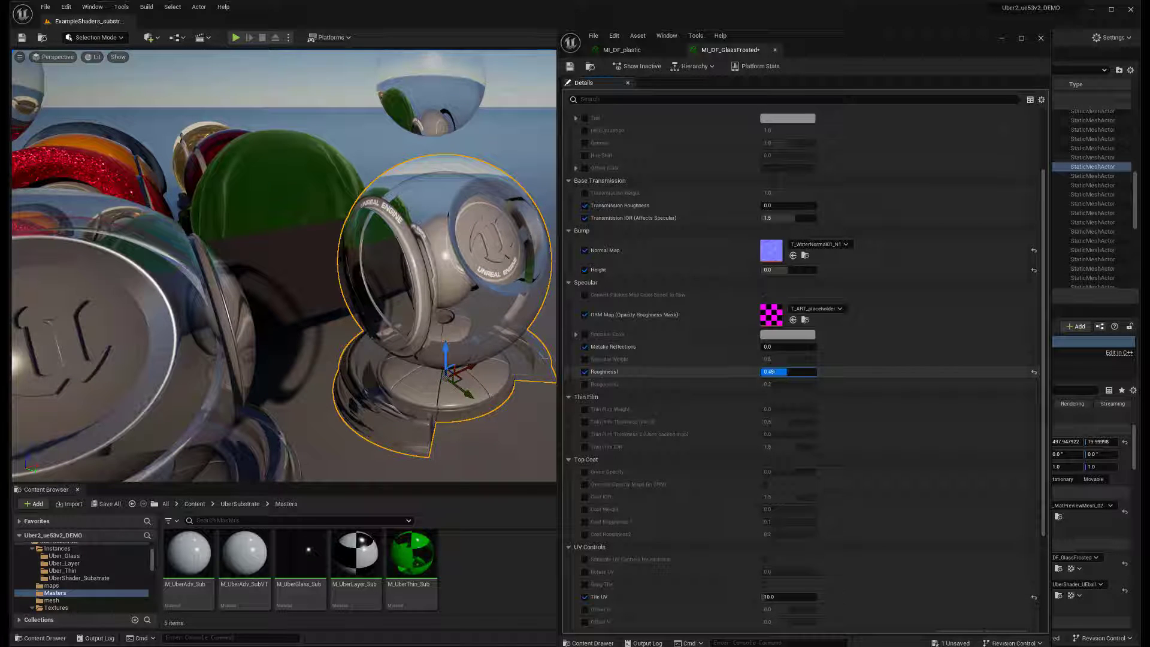
mouse_move(786, 371)
mouse_down()
mouse_move(765, 371)
mouse_move(792, 371)
mouse_move(776, 371)
mouse_up()
mouse_move(413, 408)
alt+mouse_down()
mouse_move(374, 395)
mouse_move(413, 407)
alt+mouse_up()
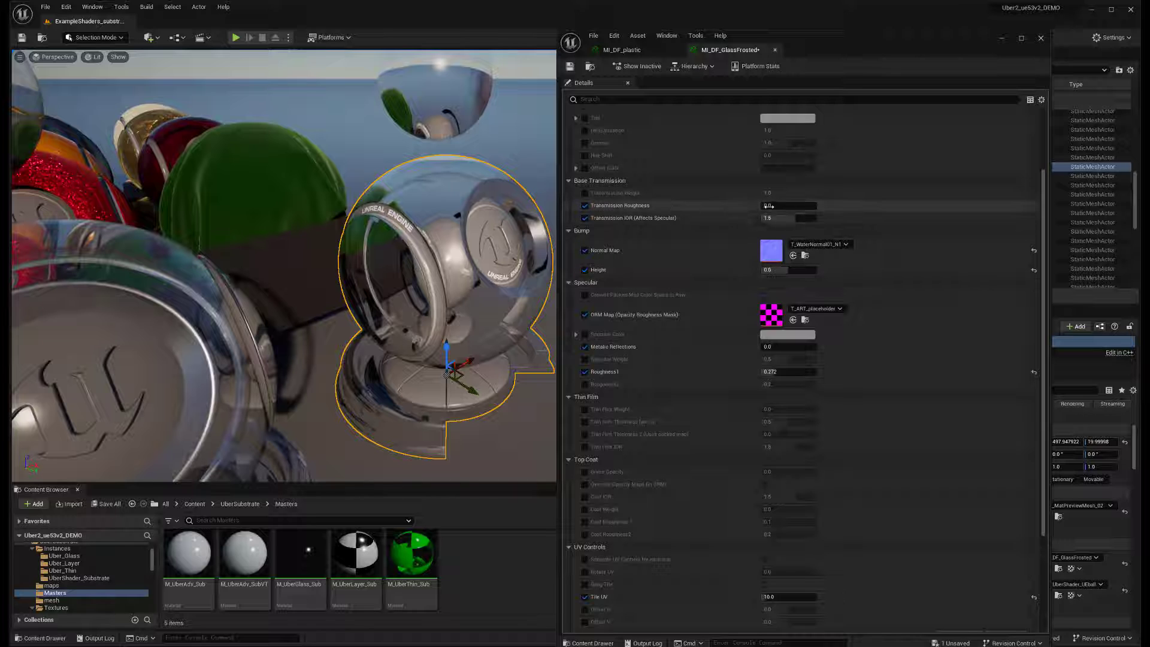
- Set MI_DF_GlassFrosted's Transmission Roughness to about 0.328 and return to its first parameter groups
drag(764, 206, 778, 206)
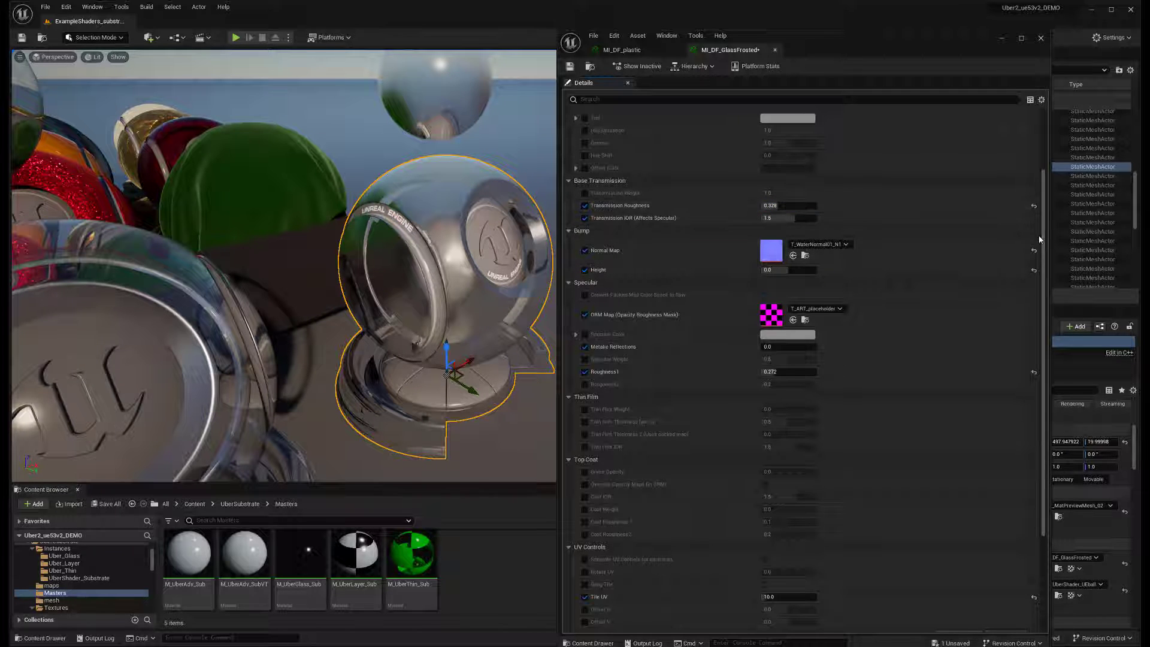
scroll(1039, 239, up, 3)
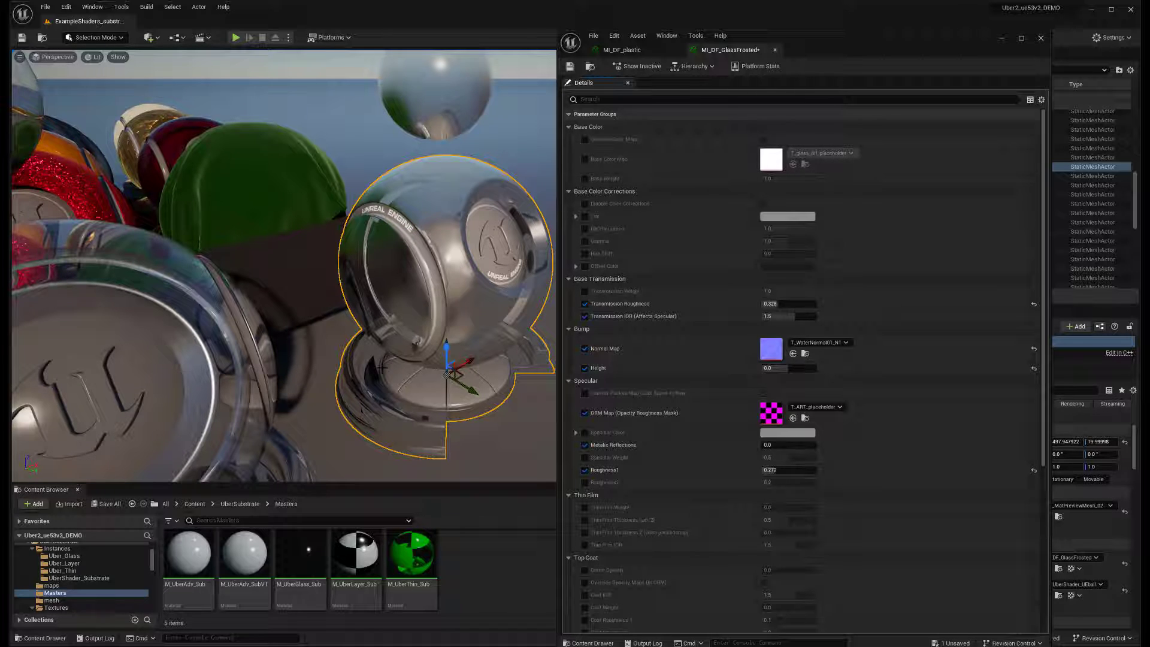
- Examine the refraction of the frosted glass preview mesh from nearer, farther and turned viewpoints
right_drag(405, 355, 406, 350)
scroll(406, 349, down, 4)
right_drag(407, 390, 397, 400)
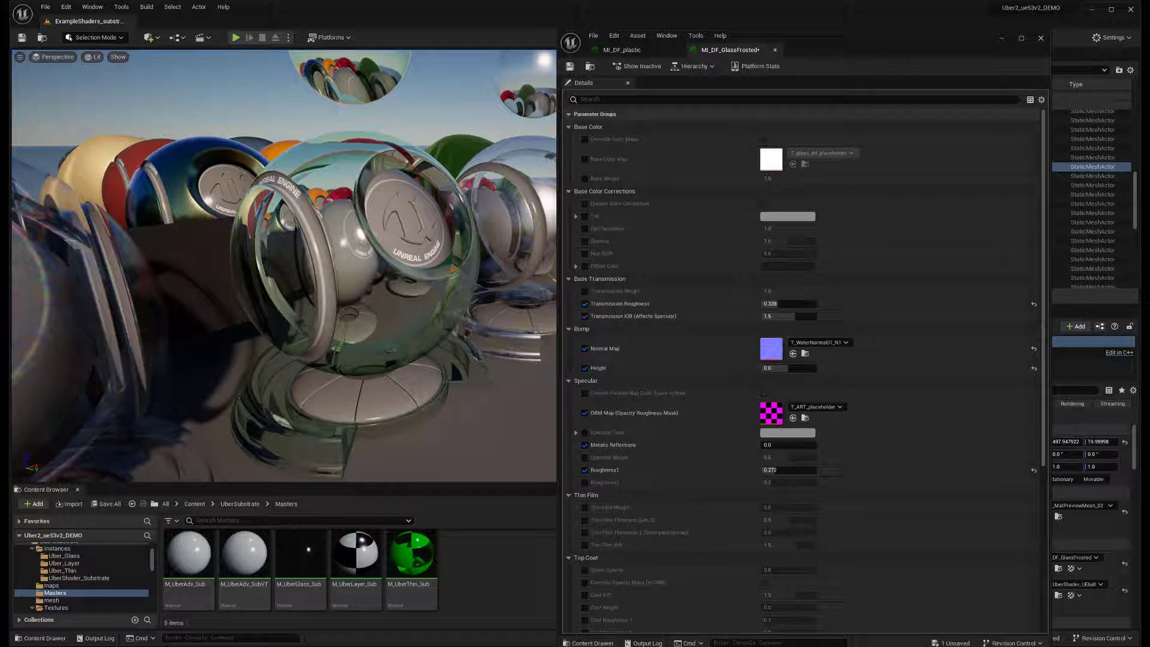
right_drag(314, 381, 337, 346)
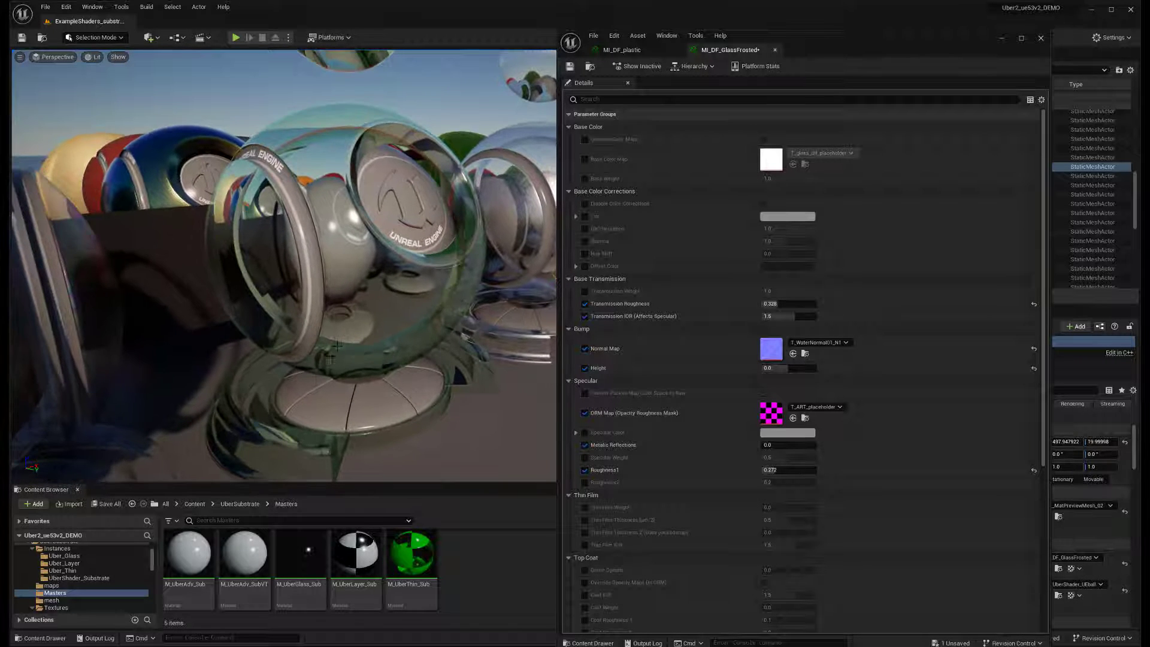
- Select and frame the wine preview mesh, open its MI_DF_Wine instance, and examine the mesh from a higher angle
right_drag(390, 372, 384, 368)
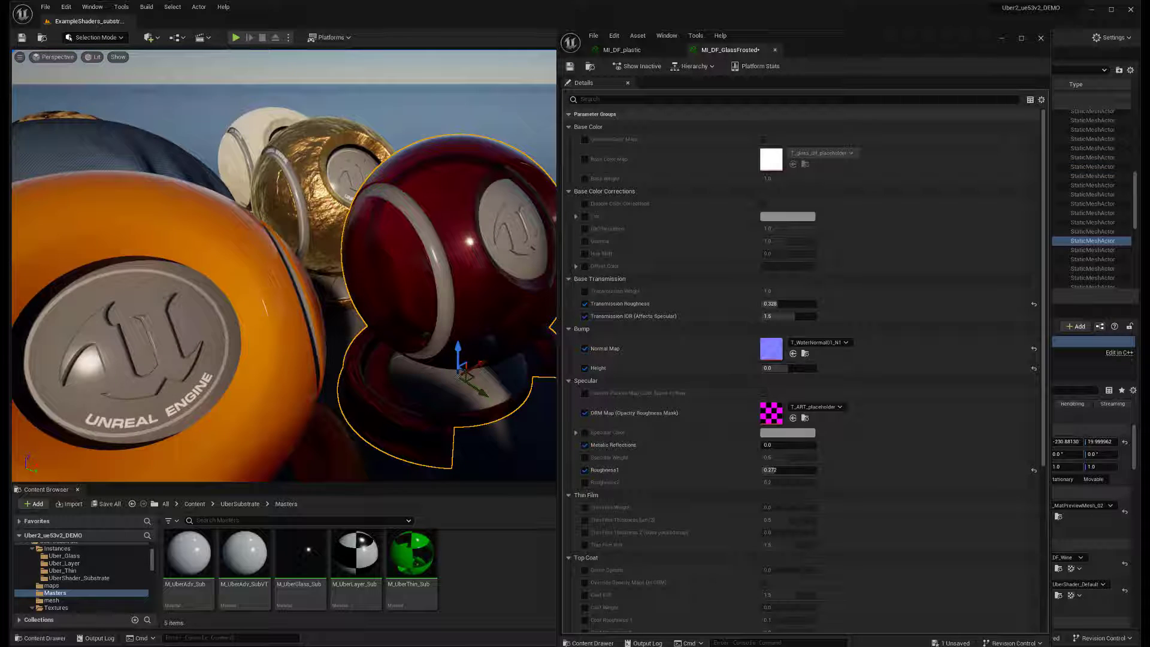
alt+drag(386, 299, 354, 299)
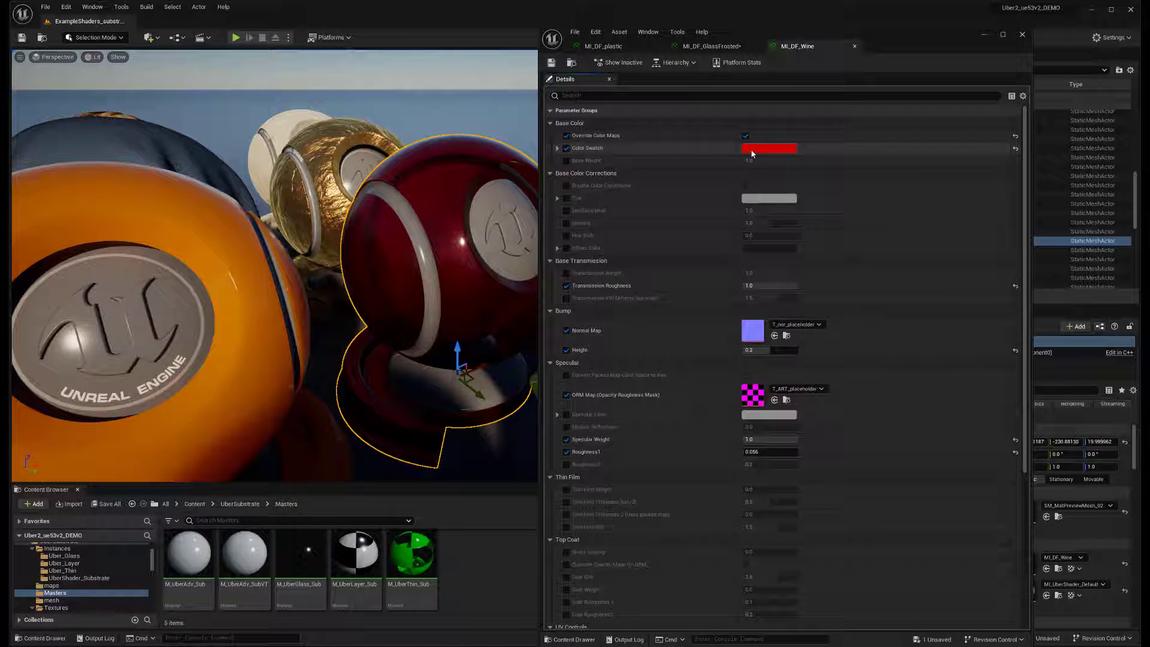
alt+drag(276, 267, 376, 300)
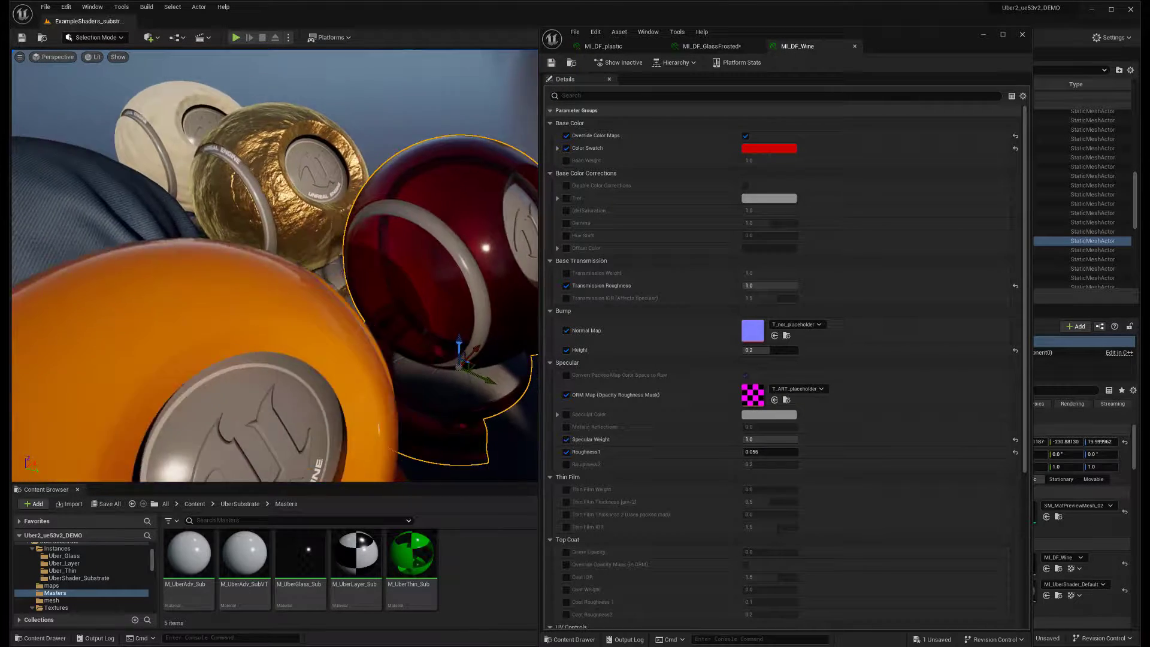
- Select and frame the honey preview mesh and open its MI_DF_Honey instance
scroll(377, 300, down, 5)
right_drag(371, 309, 321, 321)
click(237, 408)
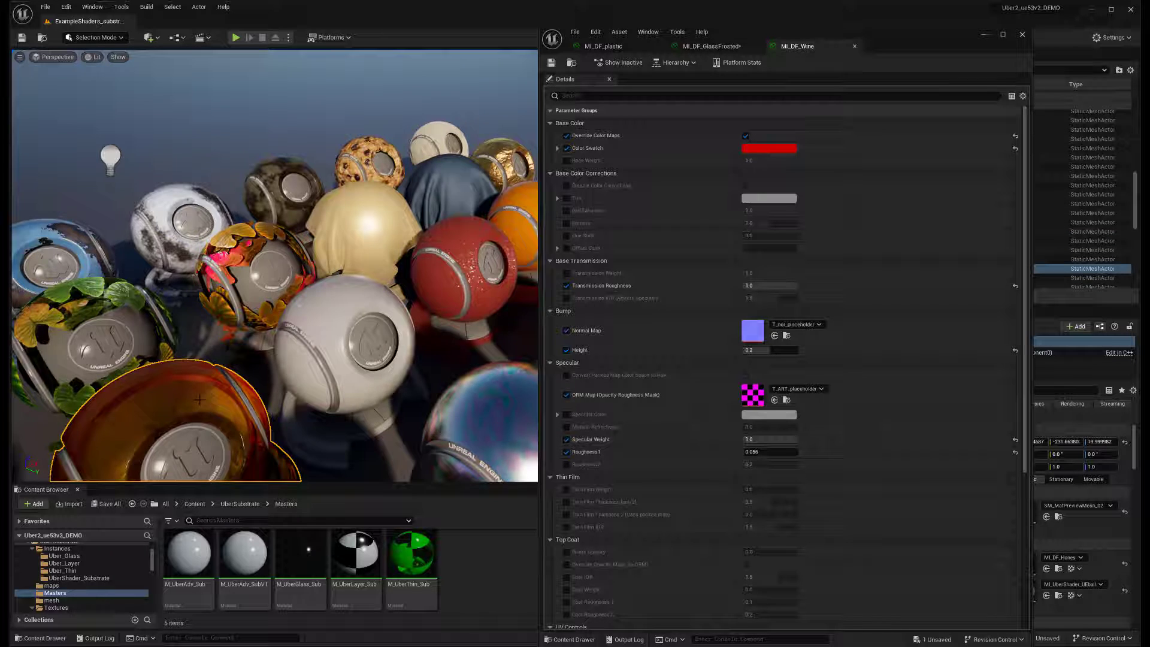
key(f)
alt+drag(401, 375, 326, 340)
right_drag(377, 375, 354, 370)
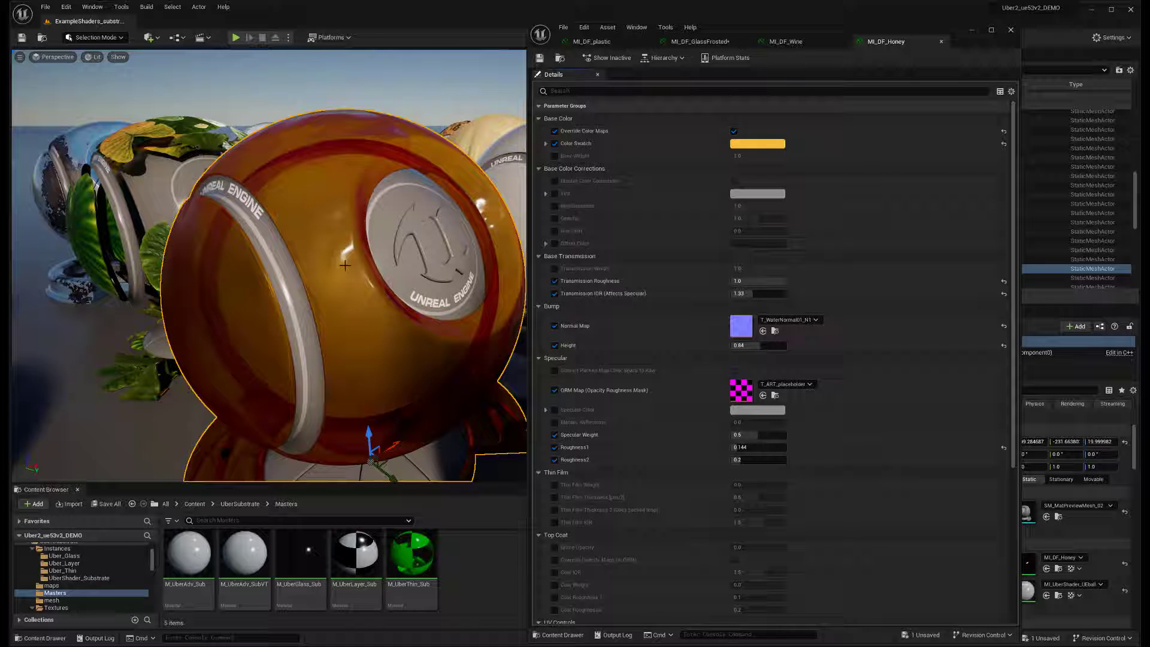
- Examine the honey mesh and review MI_DF_Honey's transmission, bump, specular, coat and UV parameters
alt+drag(390, 330, 390, 365)
alt+drag(198, 336, 185, 337)
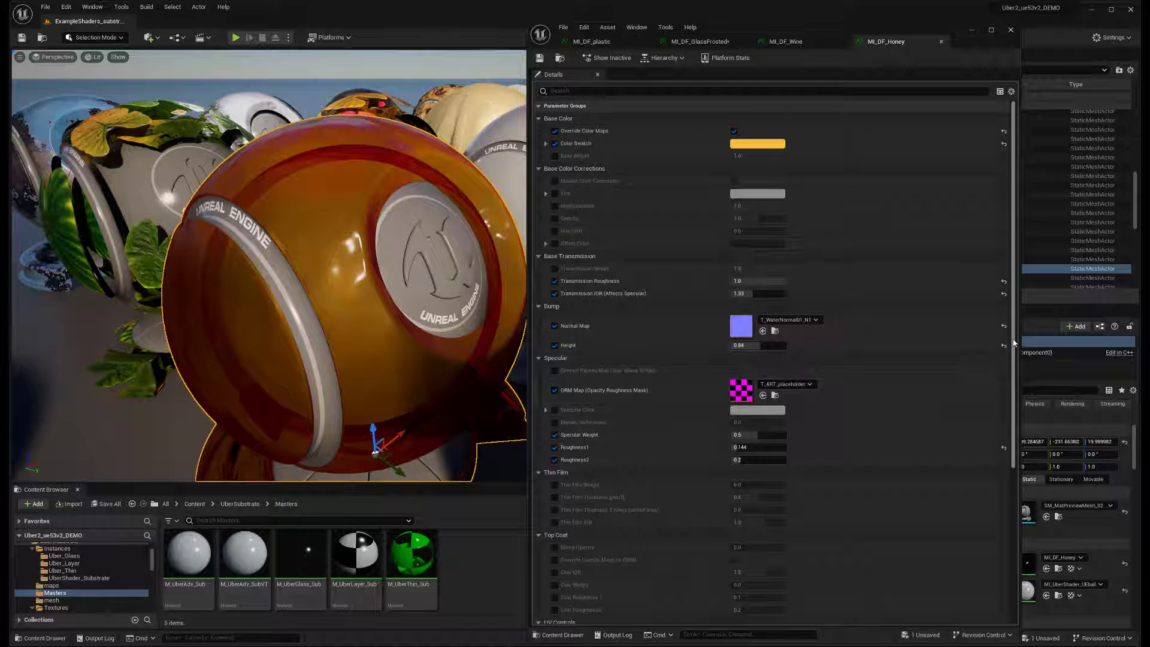
scroll(1006, 398, down, 3)
scroll(1005, 399, down, 2)
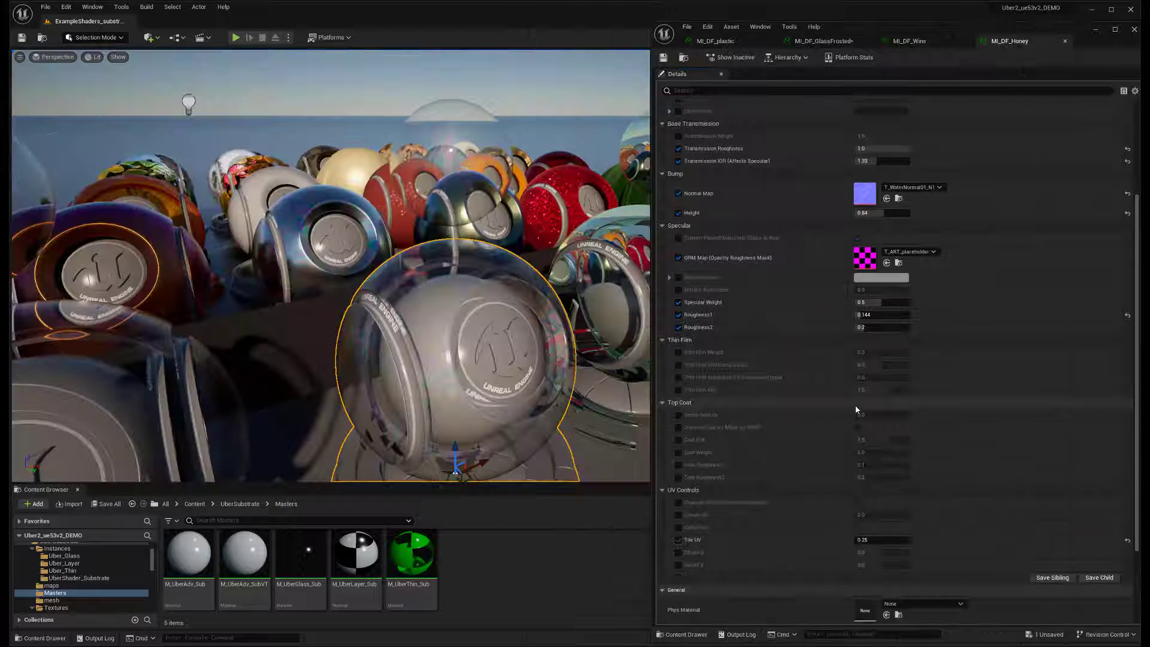
scroll(799, 394, down, 2)
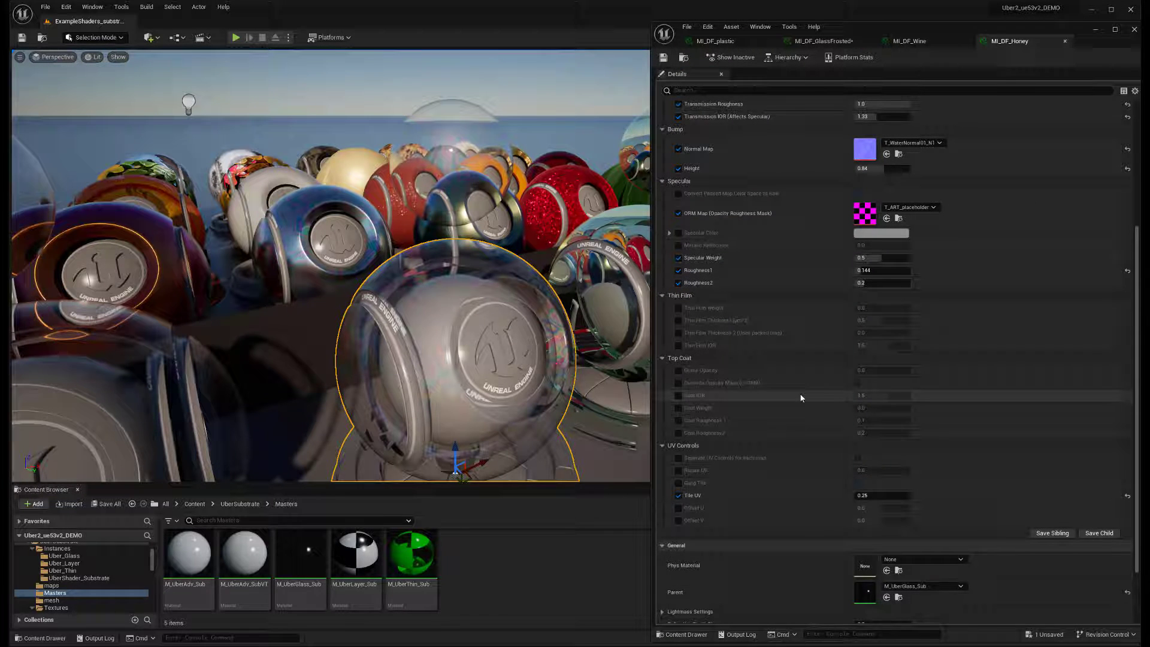
- Select and frame the grimy glass mesh, open its MI_DF_GlassGrime instance, and set Grime Opacity to 0.216
middle_drag(402, 350, 437, 286)
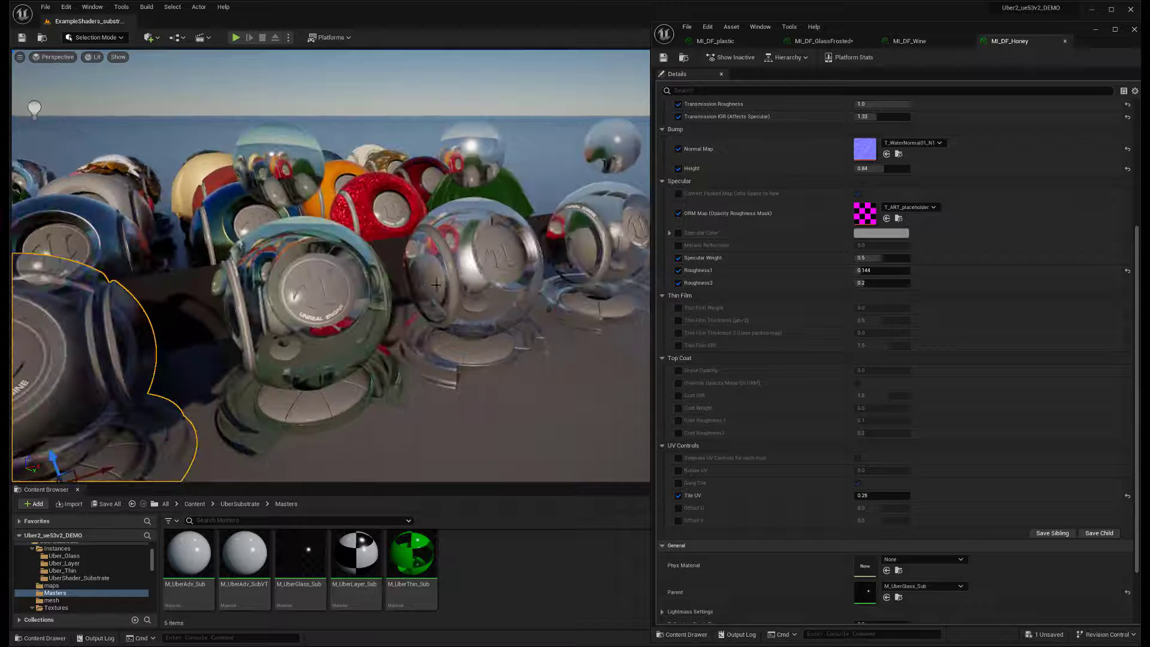
click(472, 282)
mouse_move(513, 418)
right_down()
mouse_move(542, 435)
mouse_move(503, 413)
mouse_move(509, 406)
right_up()
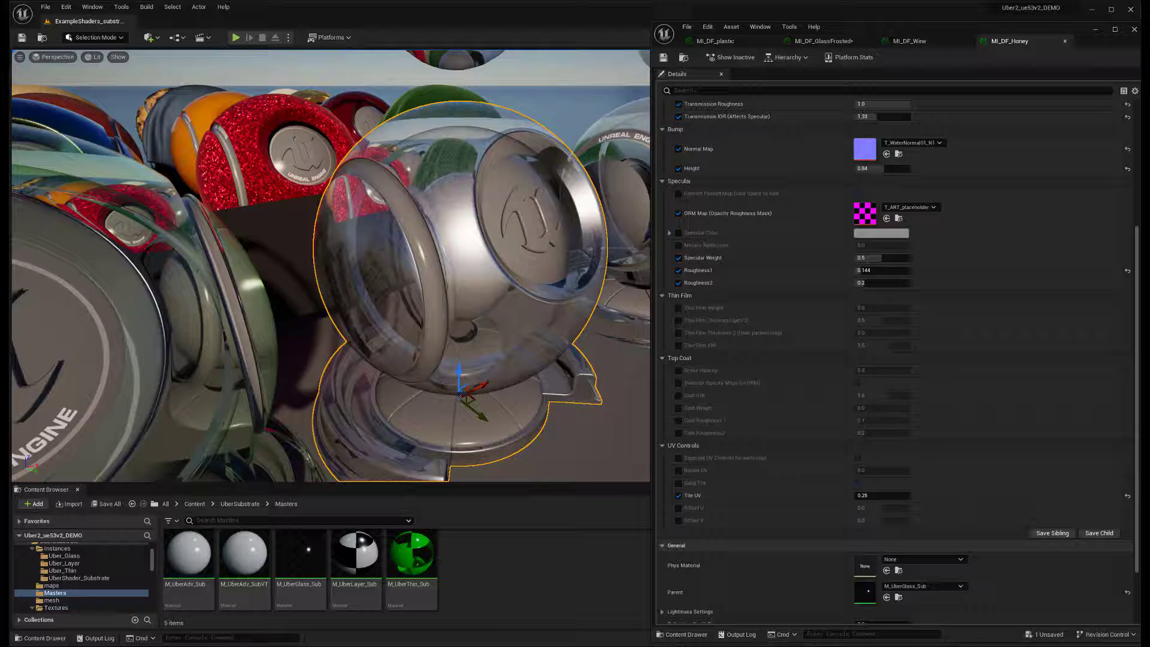
alt+drag(461, 270, 488, 261)
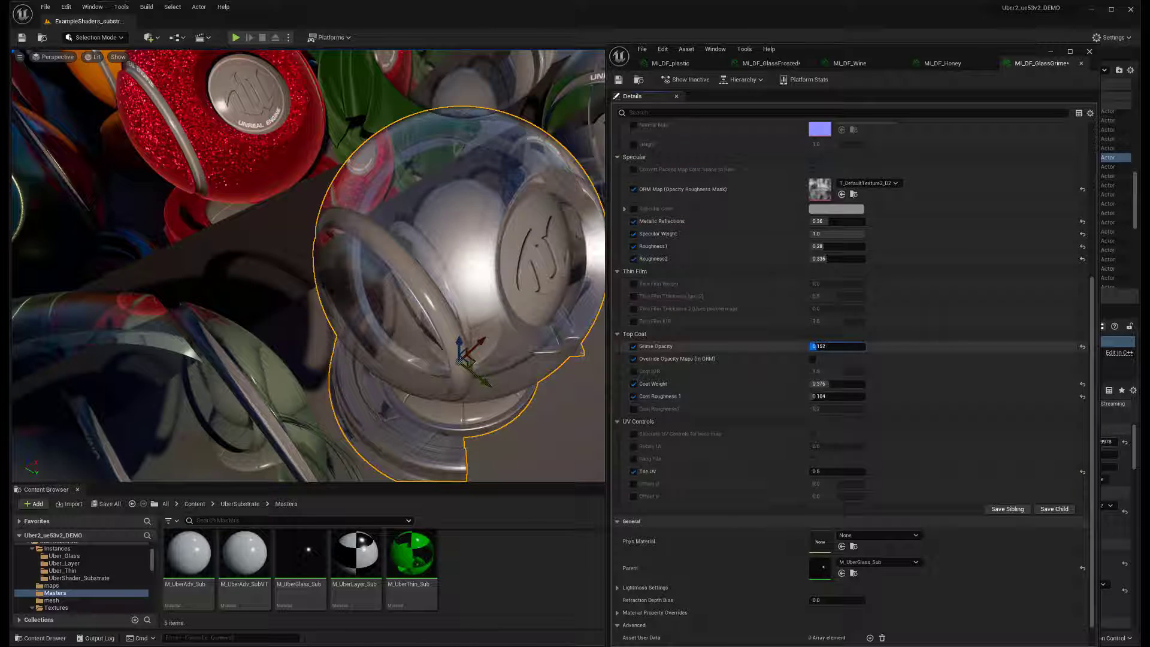
drag(817, 346, 823, 346)
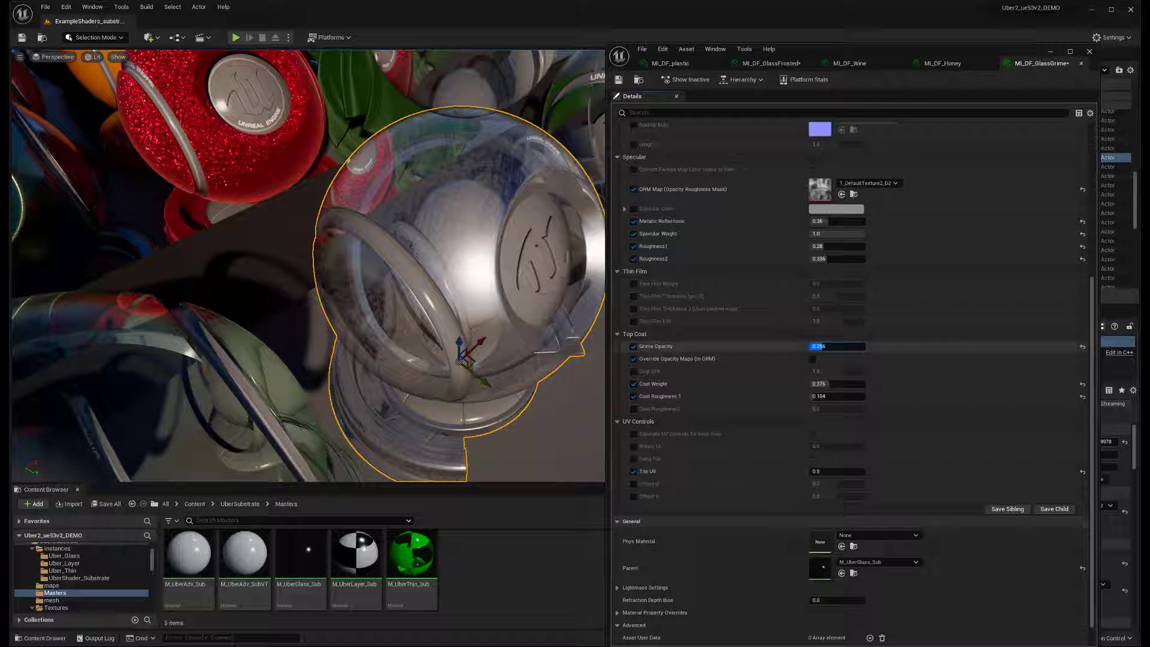
alt+drag(485, 327, 389, 302)
- Fly the view from the preview meshes over to the blue car and examine its windshield glass
scroll(485, 327, down, 3)
scroll(485, 327, down, 5)
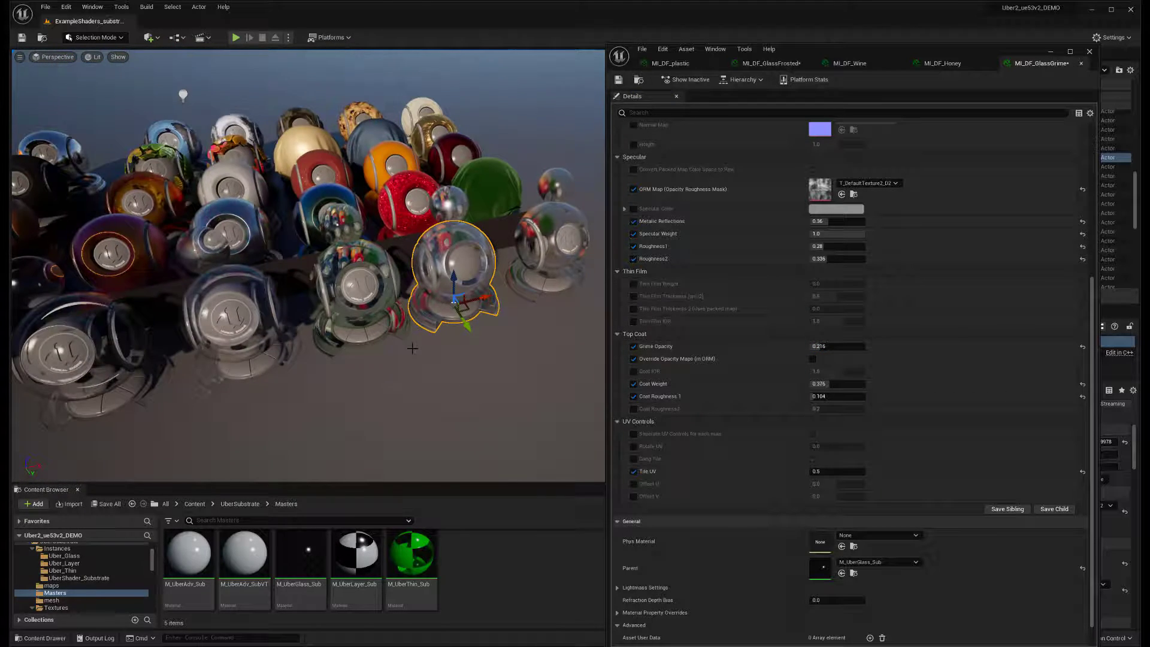
right_drag(412, 347, 527, 360)
scroll(300, 289, down, 4)
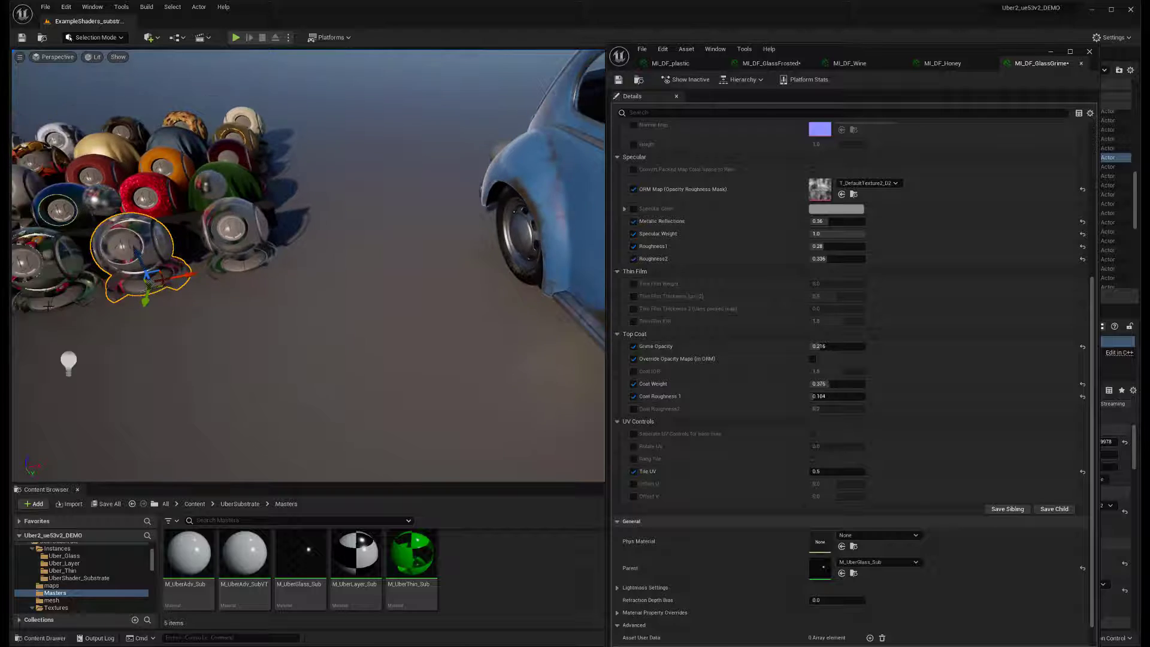
key(d)
right_drag(300, 289, 326, 288)
alt+drag(390, 337, 420, 336)
key(w)
right_drag(419, 336, 444, 299)
key(e)
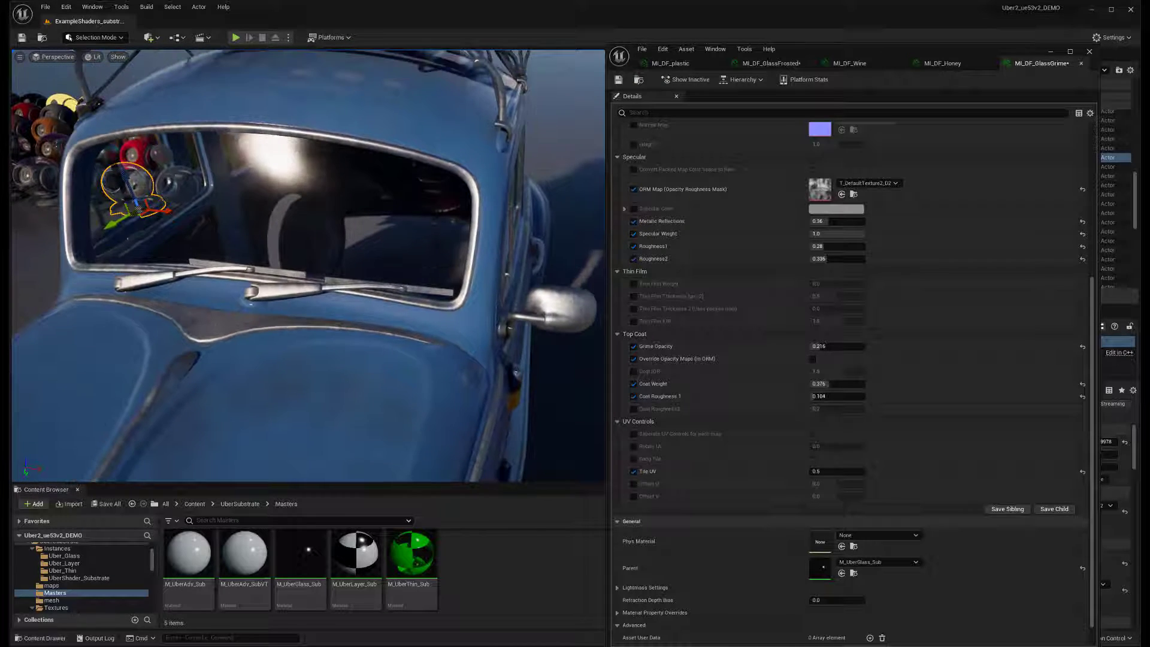
- Open the car's windows material instance, uncover the windshield beside its editor, and check the Transmission IOR
mouse_move(444, 300)
alt+mouse_down()
mouse_move(503, 287)
mouse_move(444, 291)
alt+mouse_up()
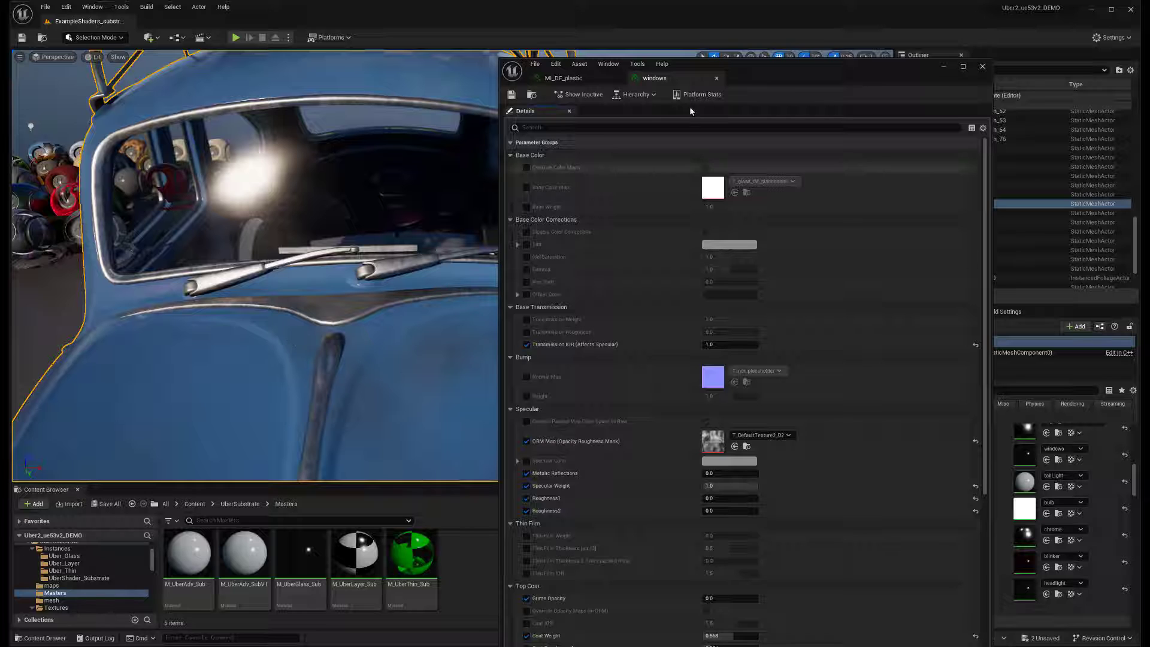
drag(754, 70, 812, 69)
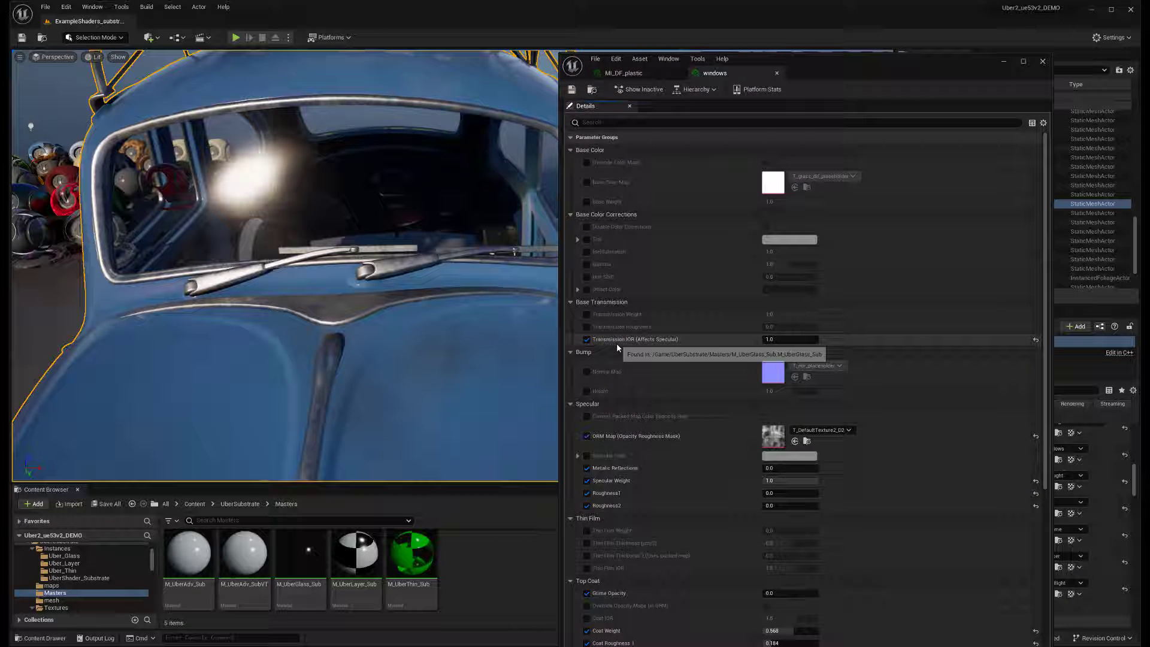
alt+drag(361, 313, 401, 315)
click(771, 339)
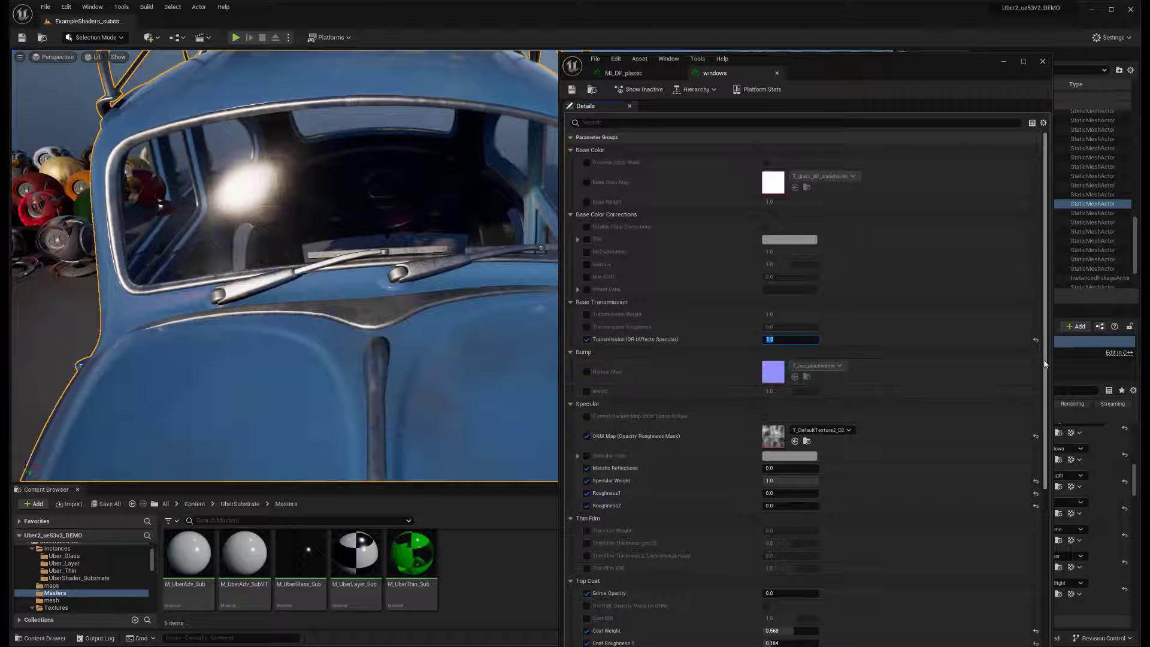
- Set the windows instance's Coat Weight to 0
drag(1044, 364, 1045, 448)
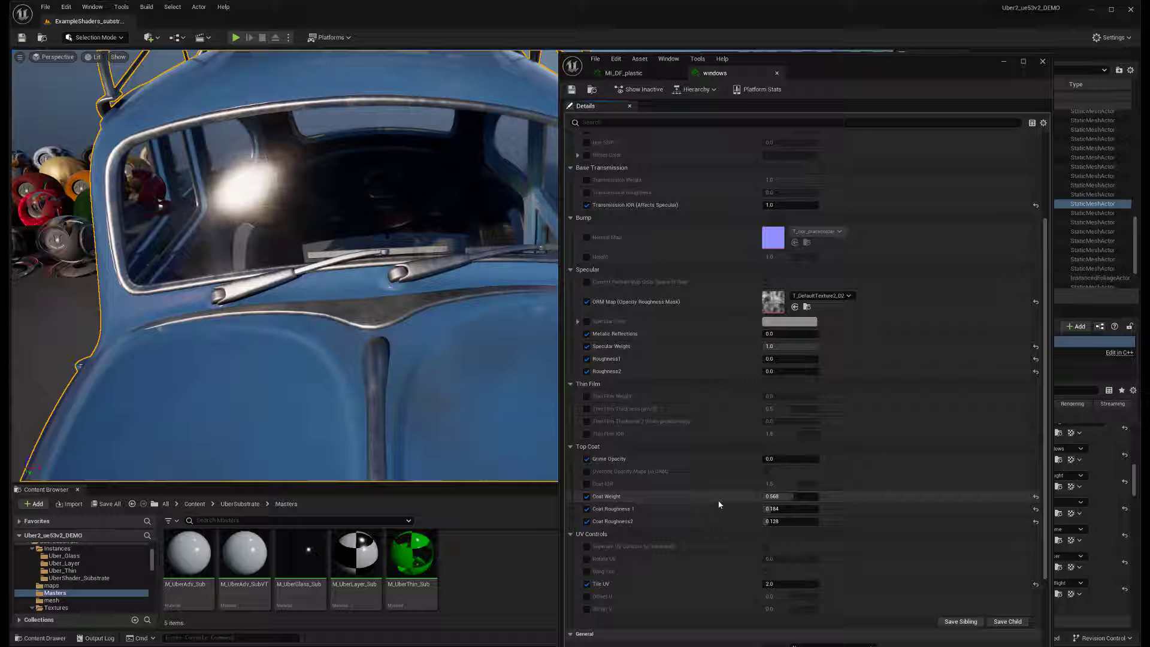
click(779, 496)
text(0)
key(Return)
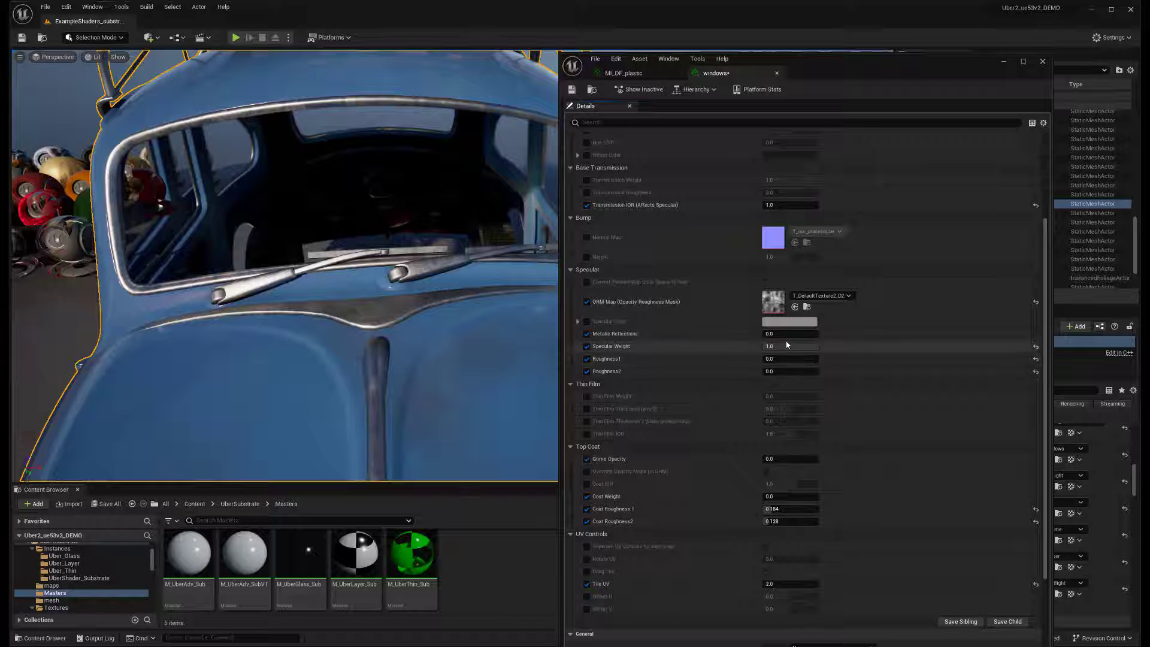
- Set the windows instance's Transmission IOR to 1.5
click(785, 205)
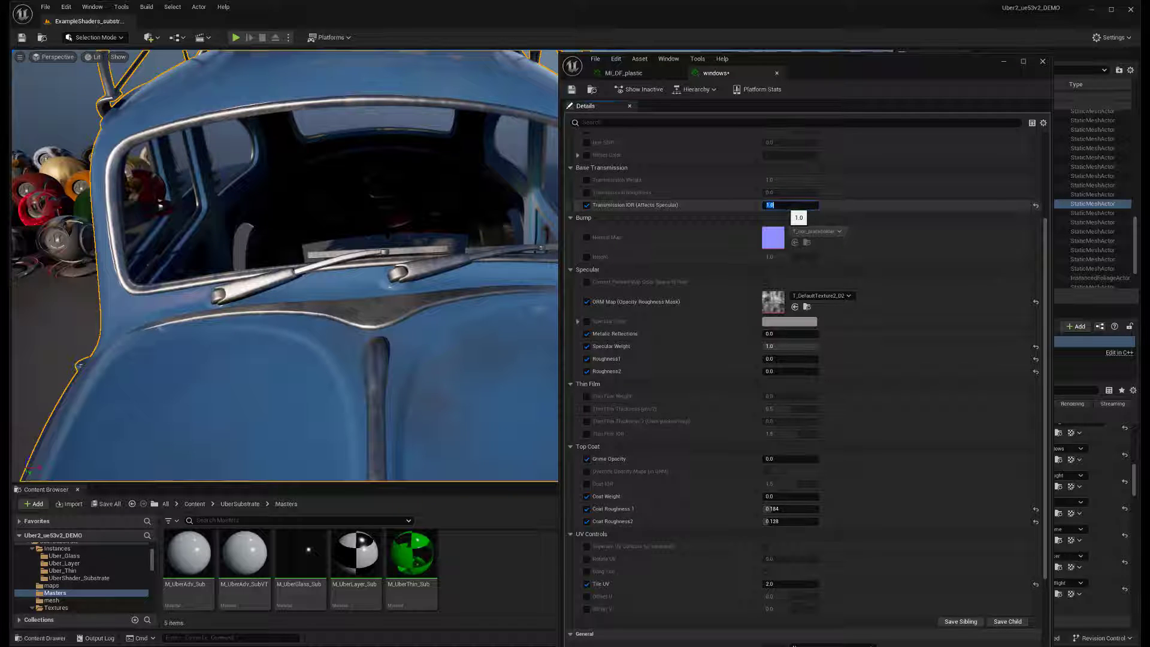
text(1.5)
key(Return)
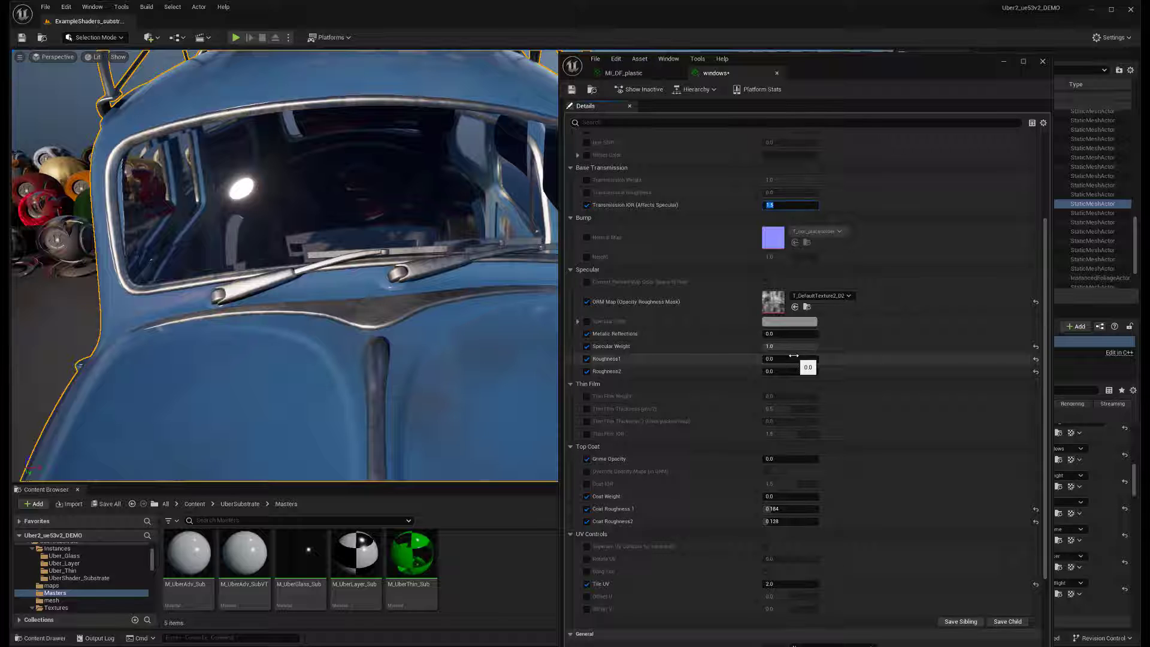
- Set the windows instance's Roughness1 to 0.176 and Roughness2 to 0.12, and examine the windshield from several angles
mouse_move(768, 359)
mouse_down()
mouse_move(791, 358)
mouse_move(781, 372)
mouse_move(765, 359)
mouse_up()
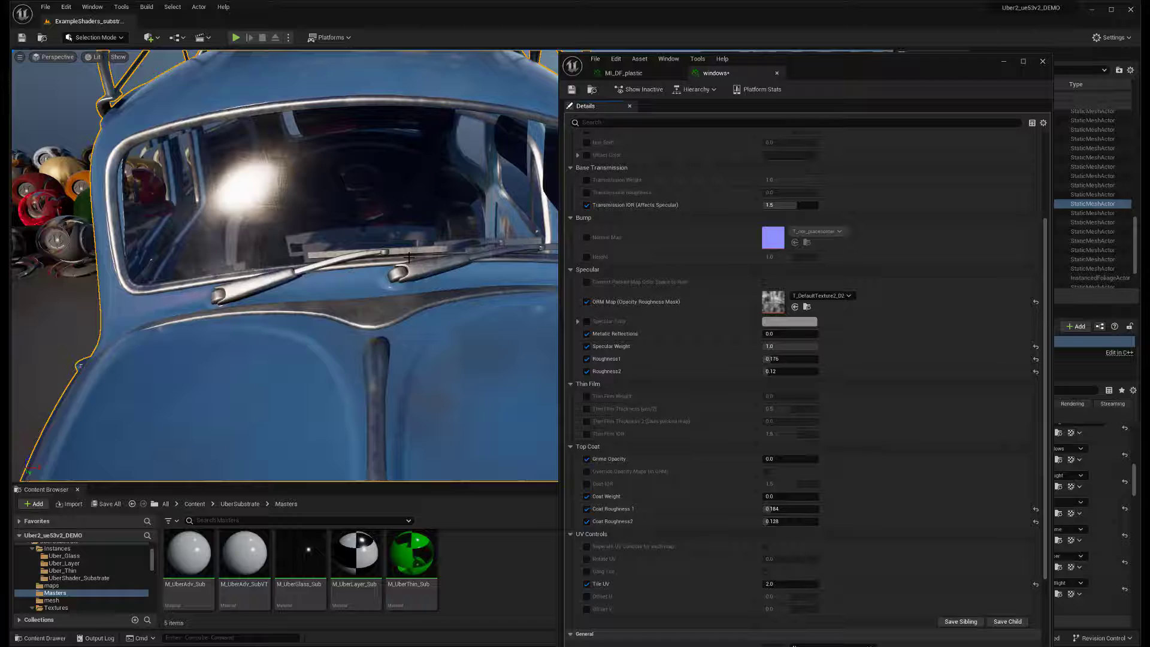
alt+drag(409, 258, 488, 279)
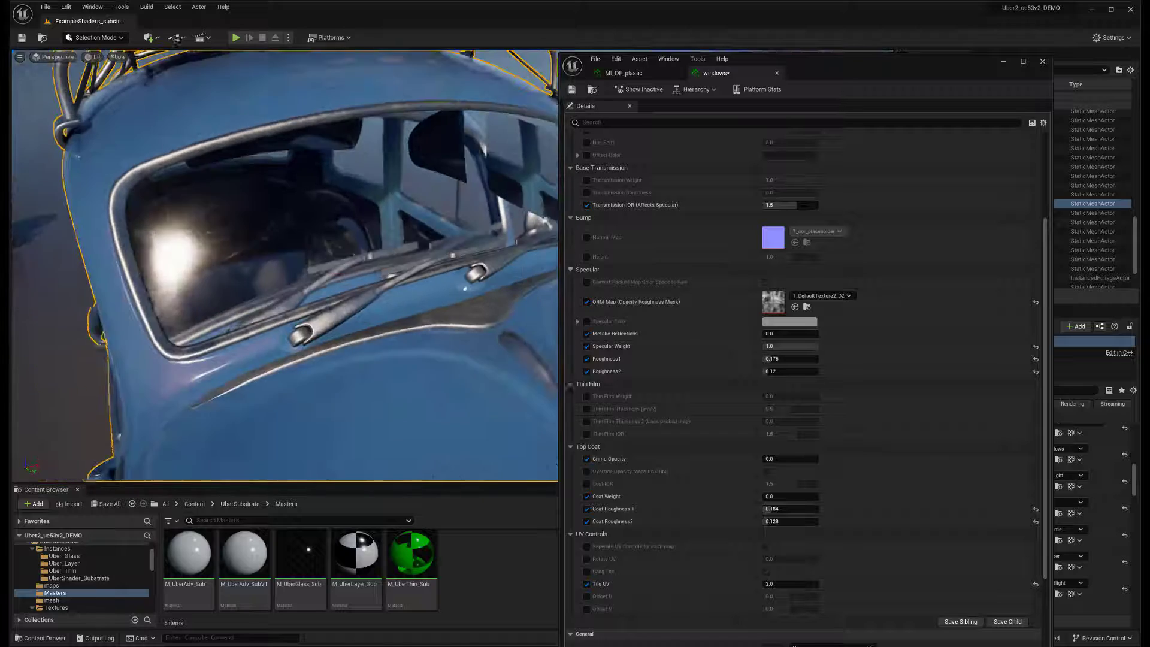
right_drag(264, 252, 219, 248)
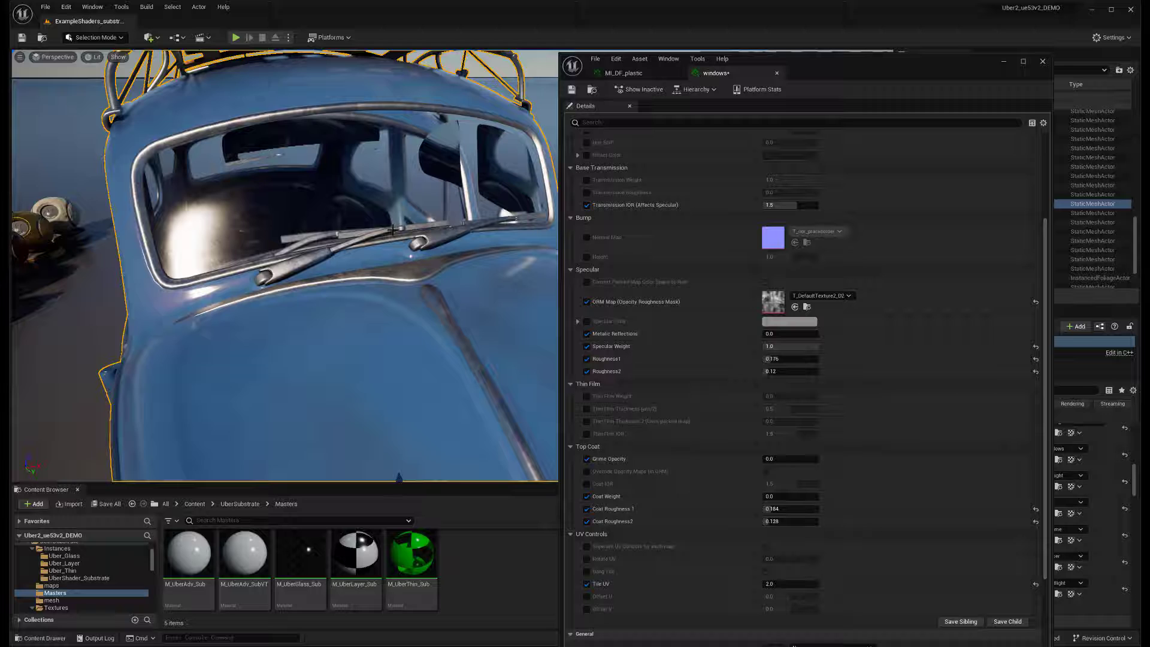
right_drag(393, 230, 408, 230)
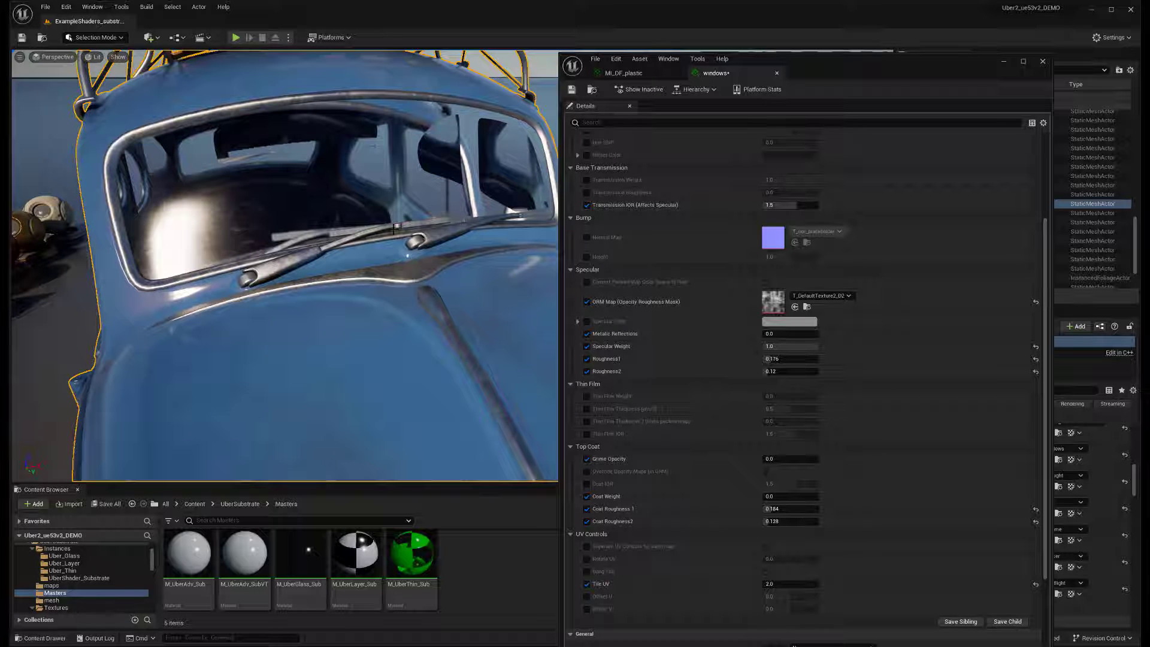
mouse_move(416, 240)
right_down()
mouse_move(435, 233)
mouse_move(403, 238)
right_up()
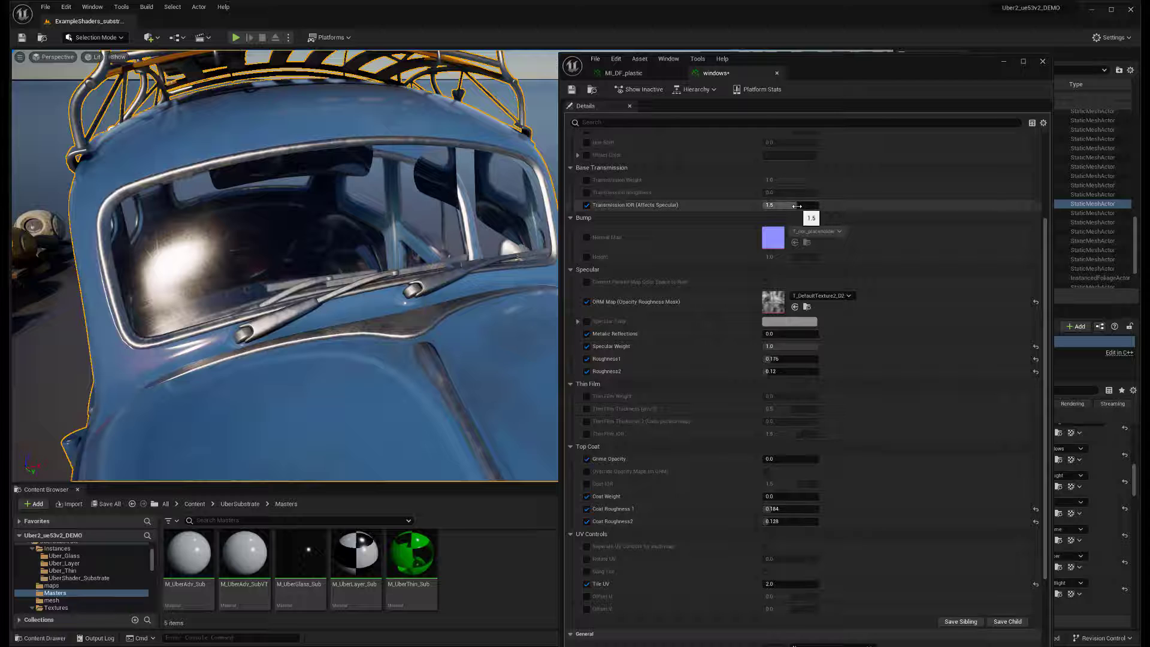
- Set the windows instance's Transmission IOR to 1.0 and its Coat Weight to 1.0
drag(795, 205, 768, 205)
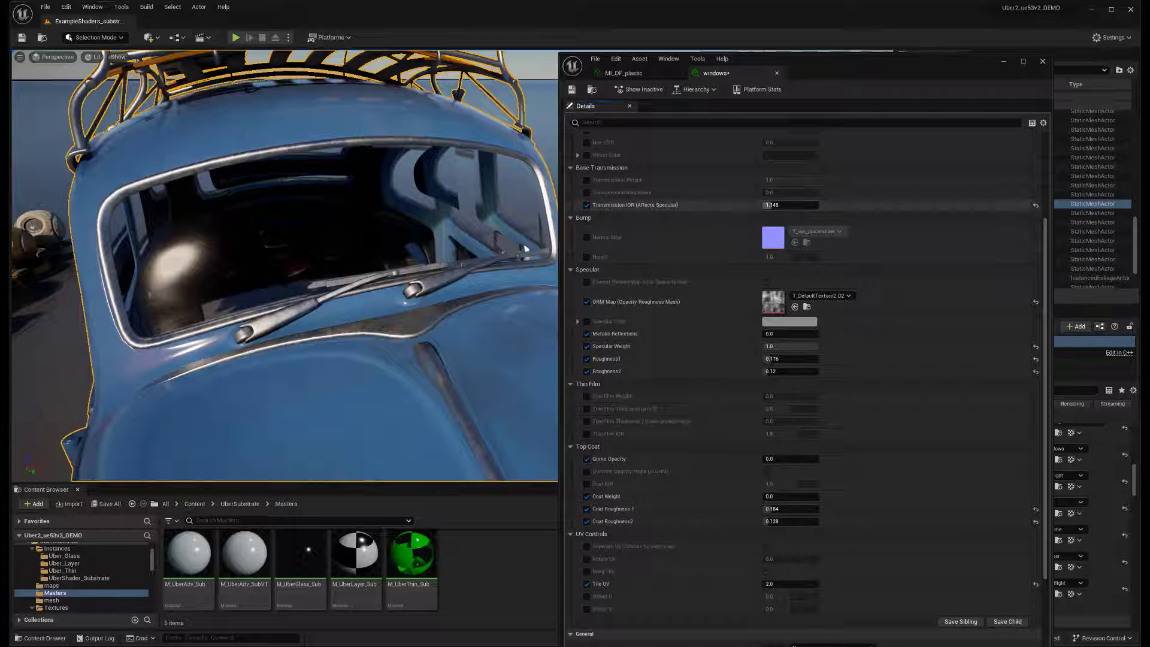
drag(752, 204, 743, 205)
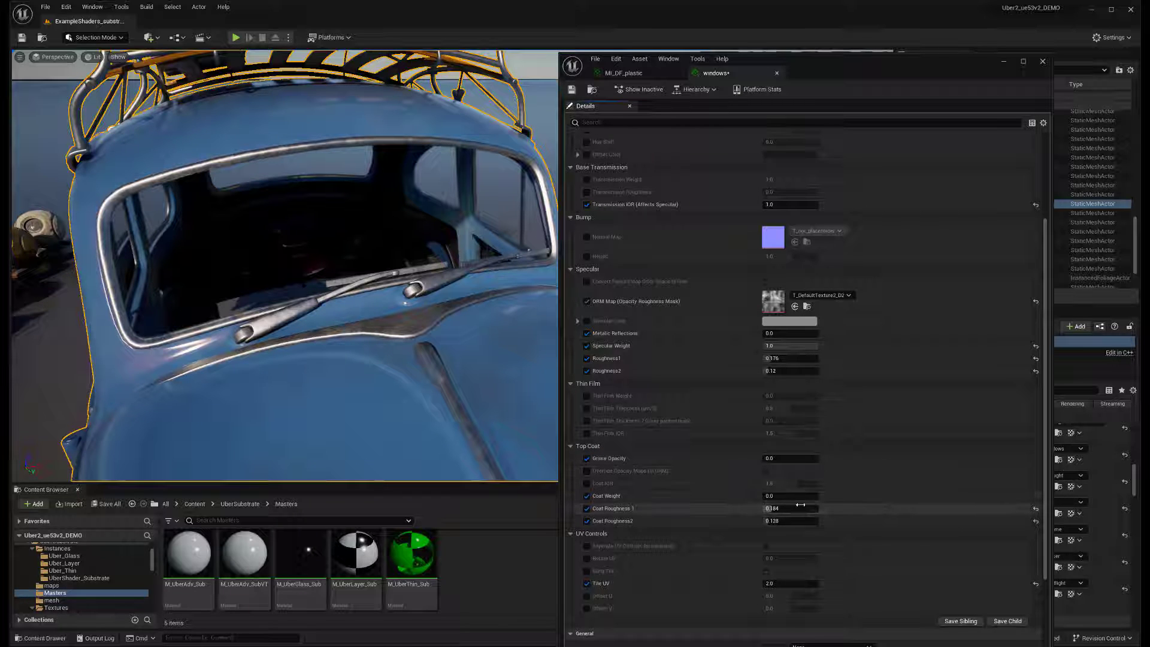
drag(770, 496, 818, 496)
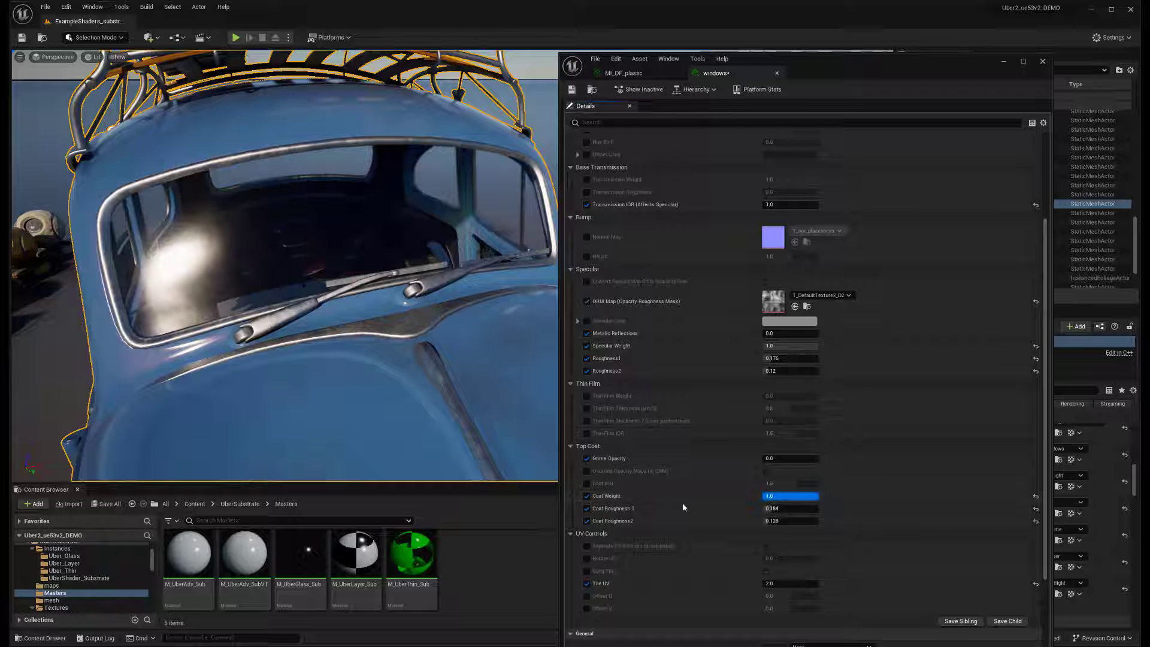
mouse_move(284, 265)
right_down()
mouse_move(179, 265)
mouse_move(285, 266)
right_up()
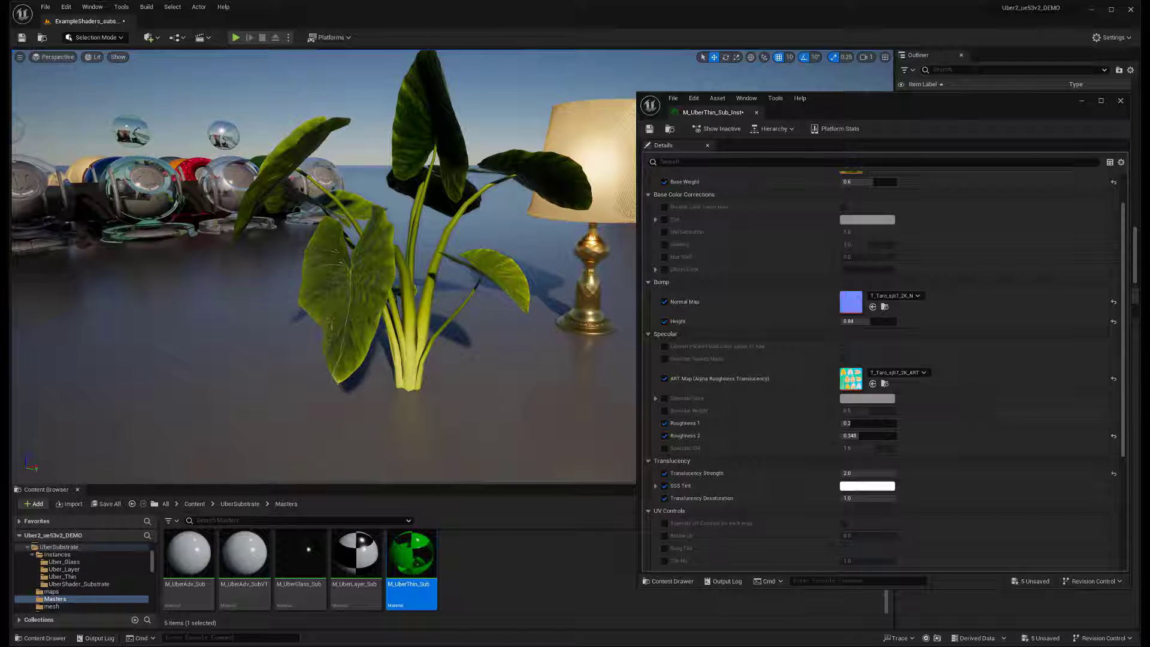
- Examine the translucent leaves of the plant beside the lamp, which use the M_UberThin_Sub instance, from different angles
alt+drag(479, 392, 533, 405)
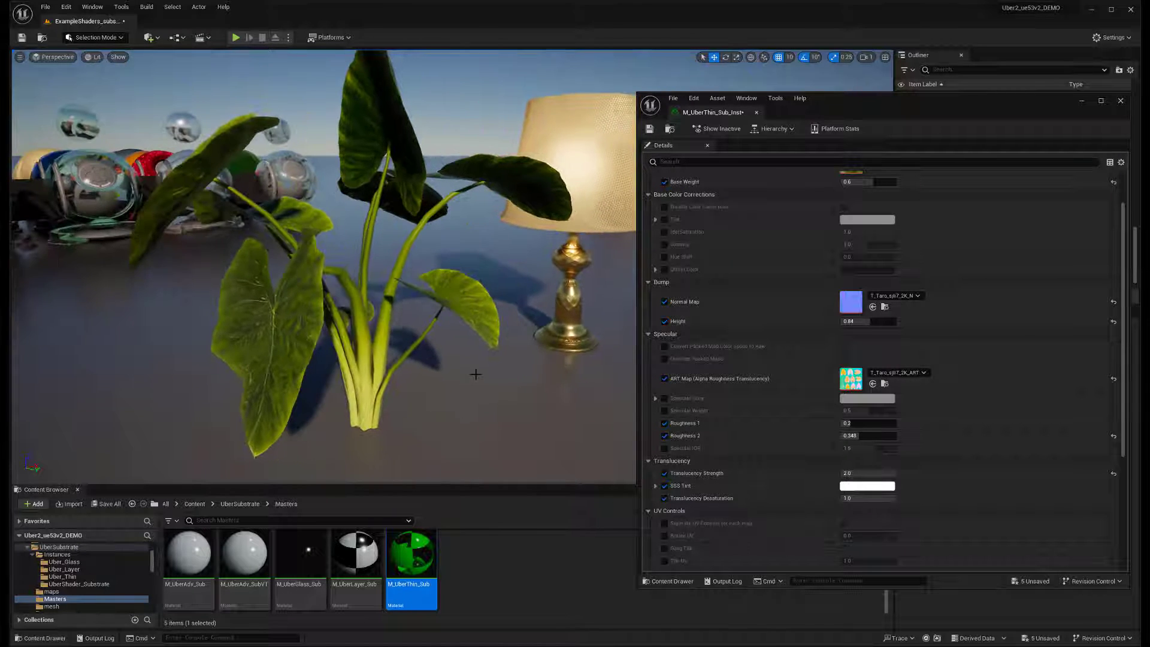
middle_drag(535, 224, 457, 245)
right_drag(489, 369, 281, 419)
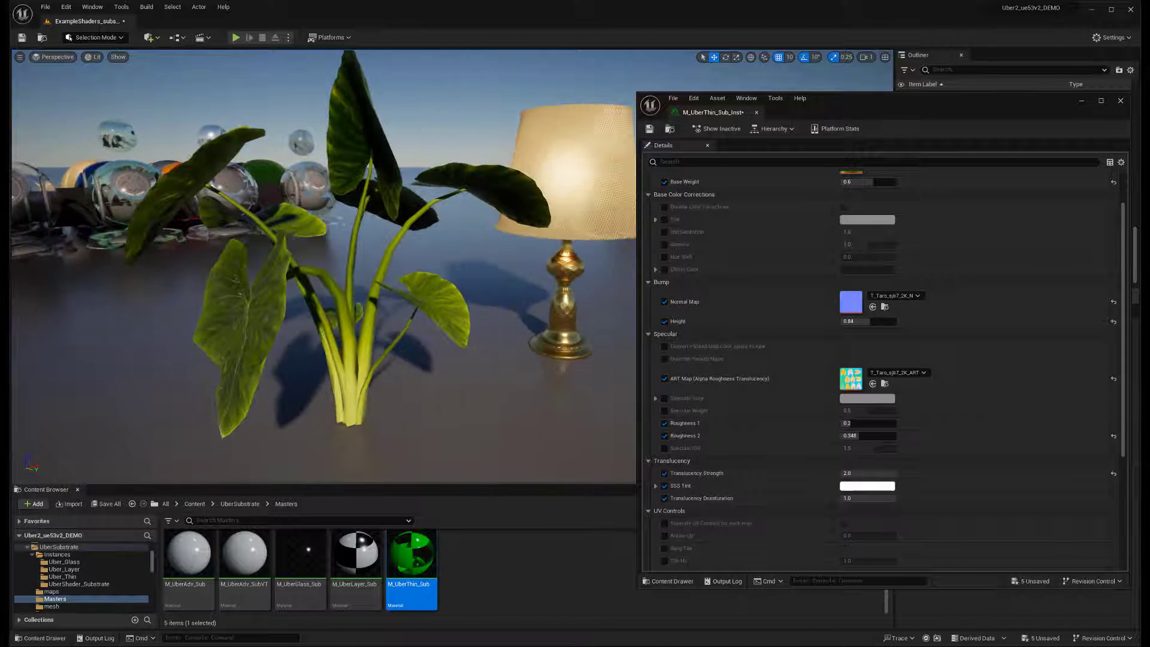
- Review the thin material instance's parameter groups, from Base Color through Bump, Specular and Translucency to UV Controls and Wind
right_drag(489, 369, 489, 369)
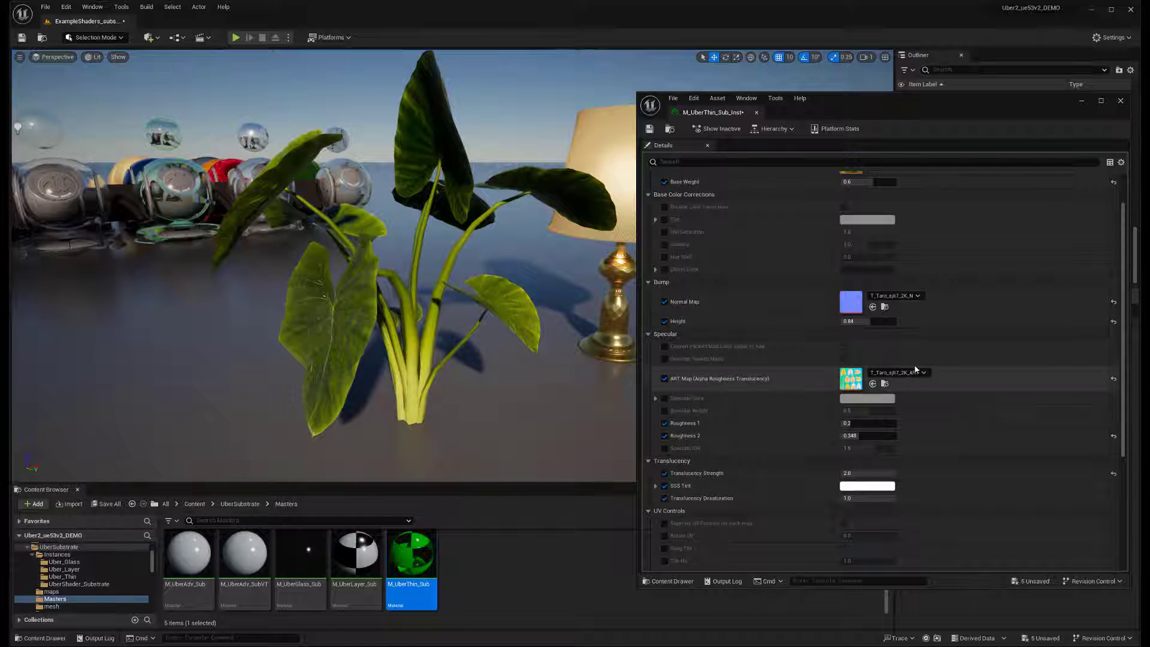
scroll(922, 331, up, 2)
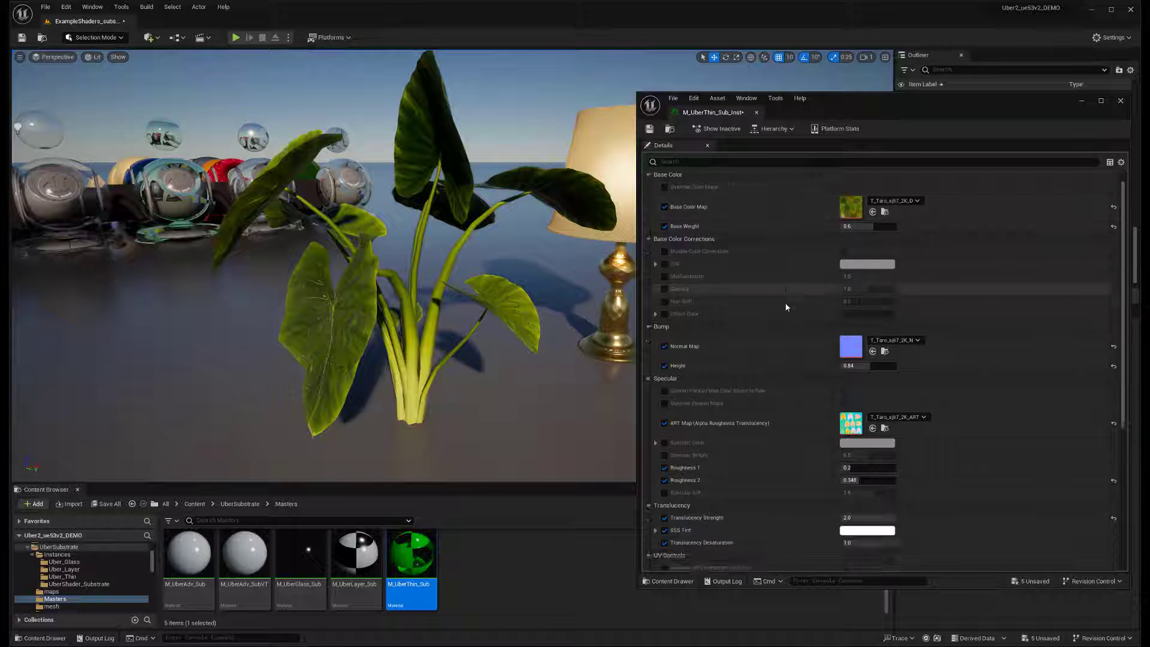
scroll(779, 306, down, 2)
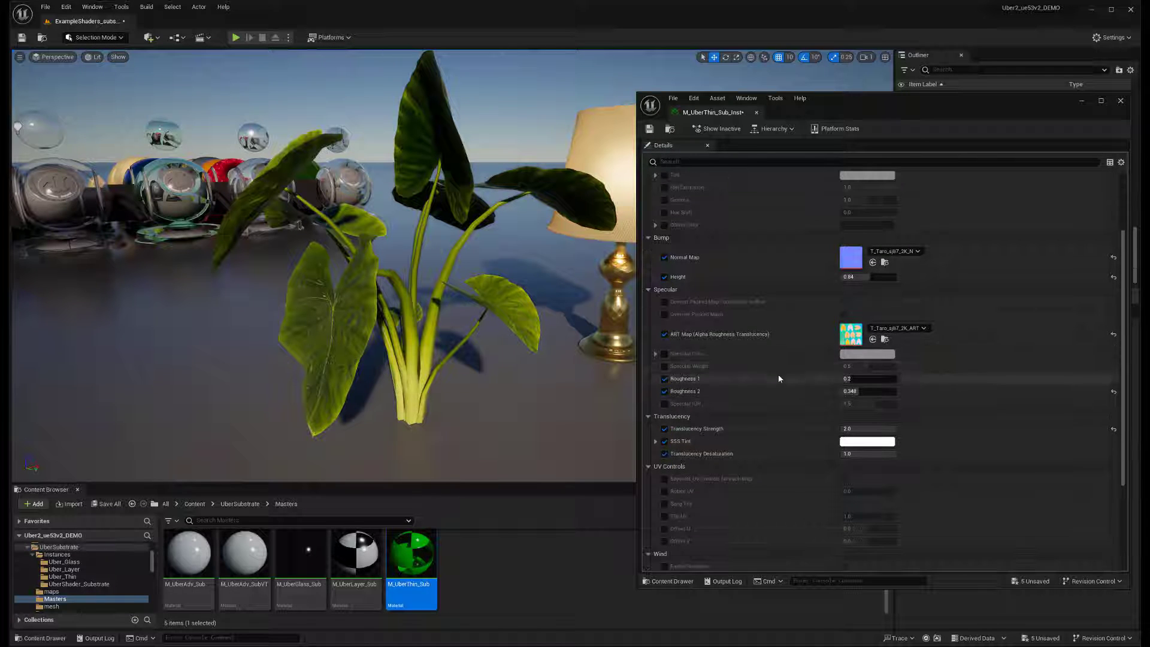
scroll(780, 376, down, 2)
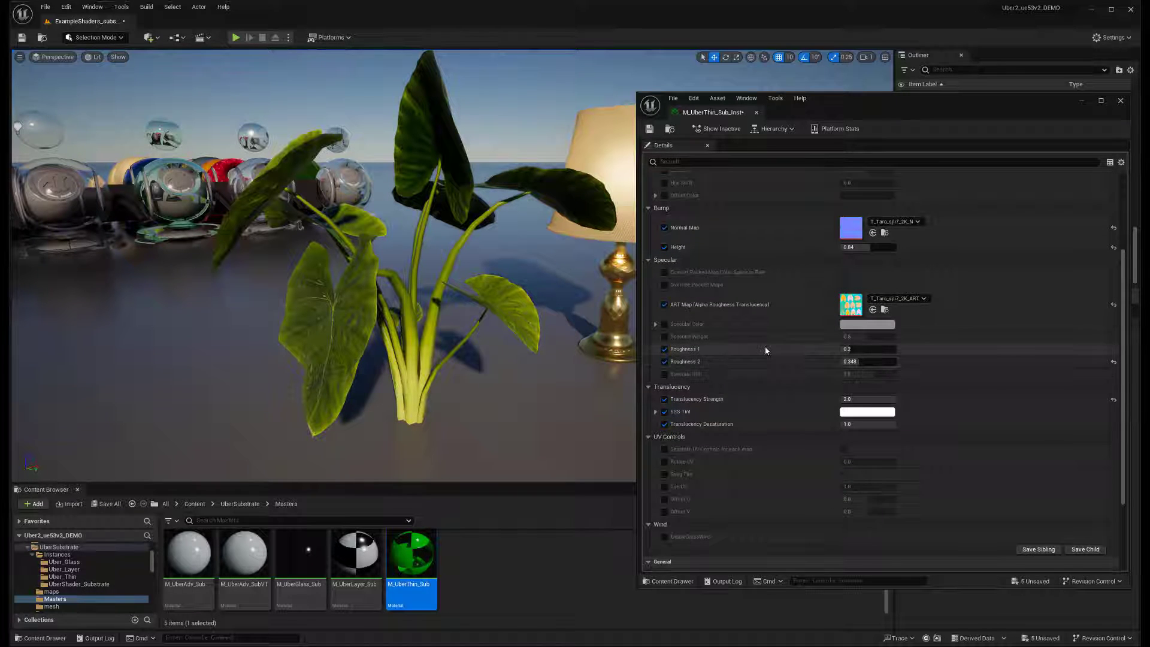
scroll(767, 344, down, 1)
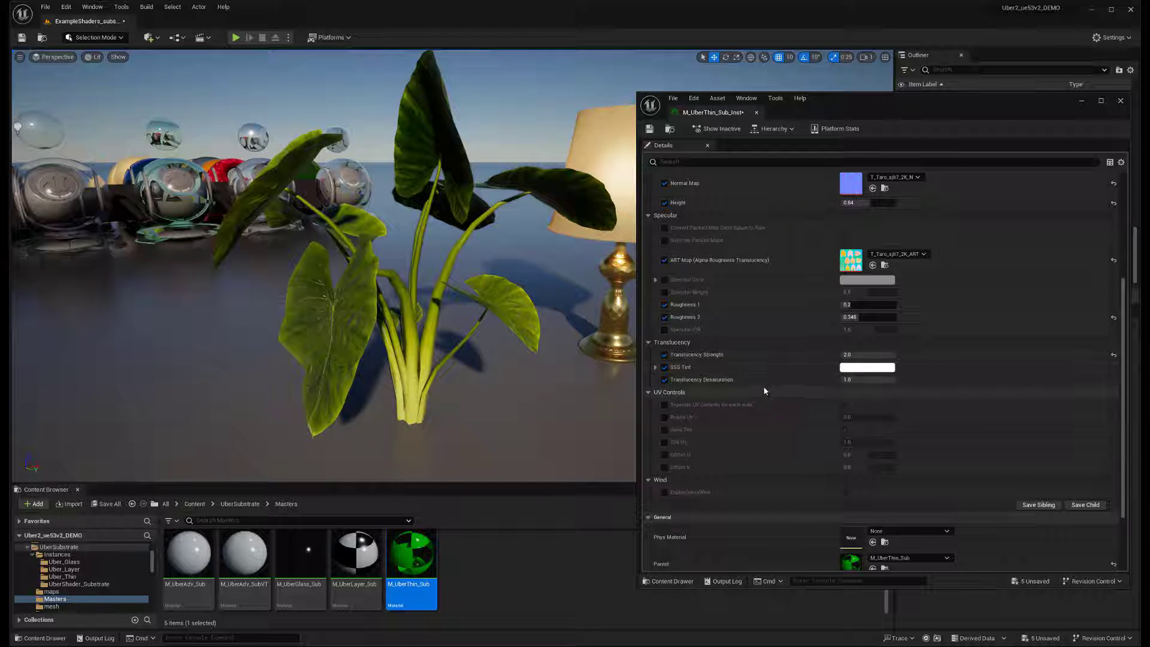
- Examine the translucency of the plant's leaves against the sun and from the front, and the glowing lampshade
alt+drag(539, 388, 180, 312)
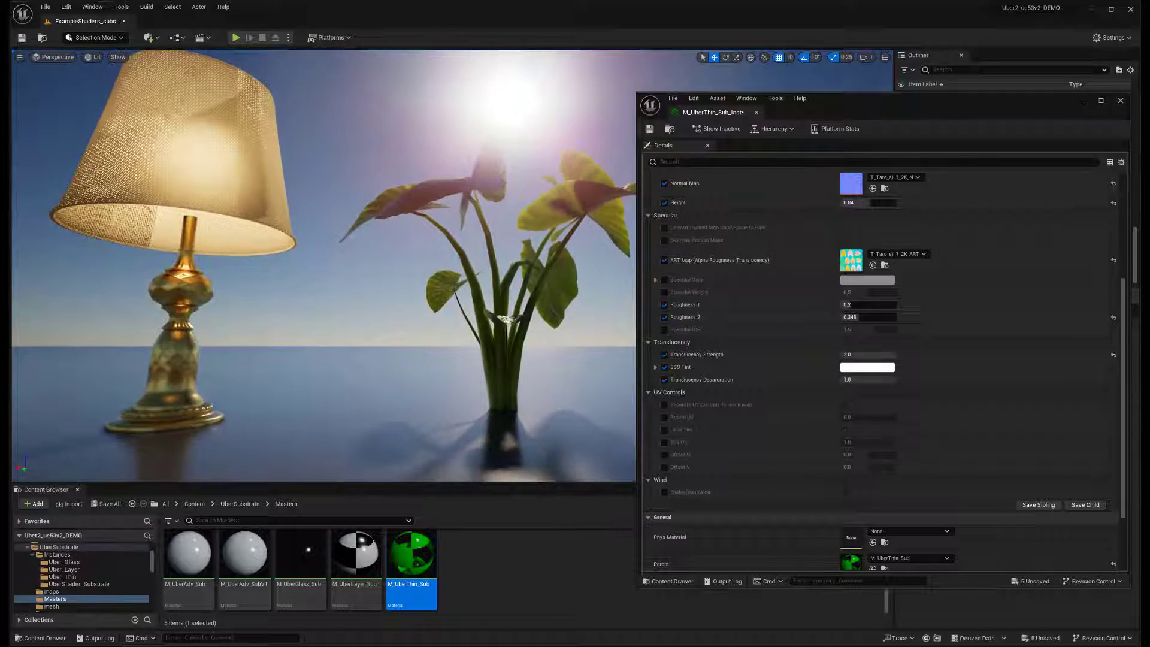
right_drag(460, 375, 500, 163)
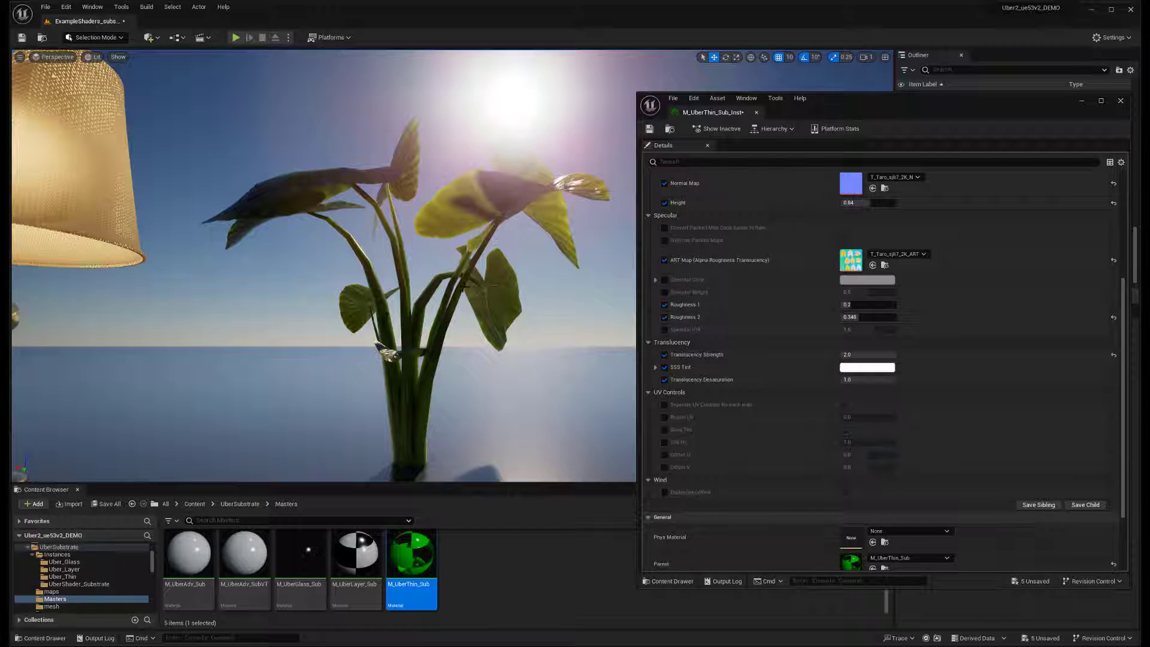
right_drag(464, 287, 474, 273)
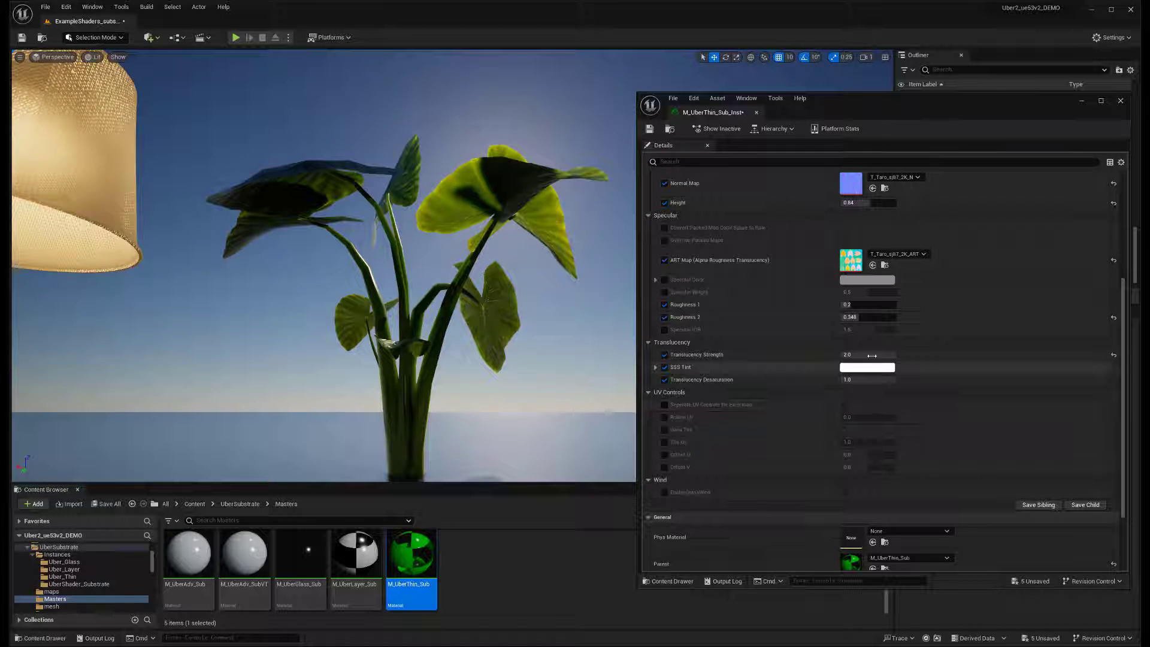
mouse_move(895, 355)
mouse_down()
mouse_move(851, 355)
mouse_move(895, 355)
mouse_up()
alt+drag(456, 257, 563, 269)
right_drag(455, 264, 479, 260)
right_drag(326, 271, 182, 337)
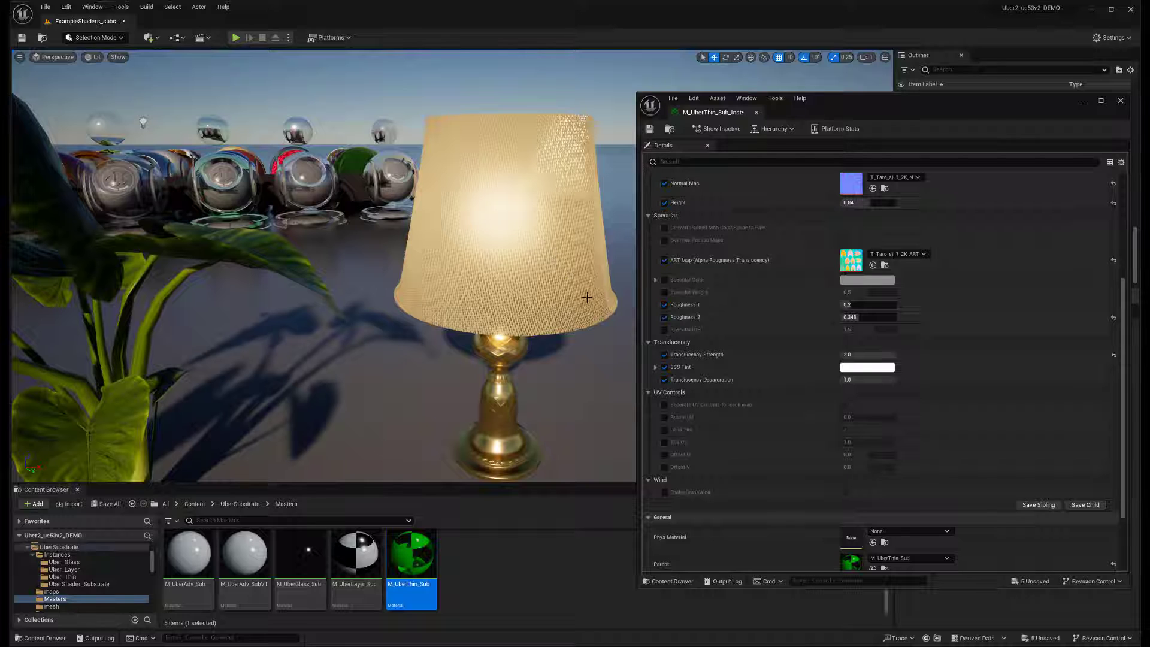
right_drag(586, 297, 586, 389)
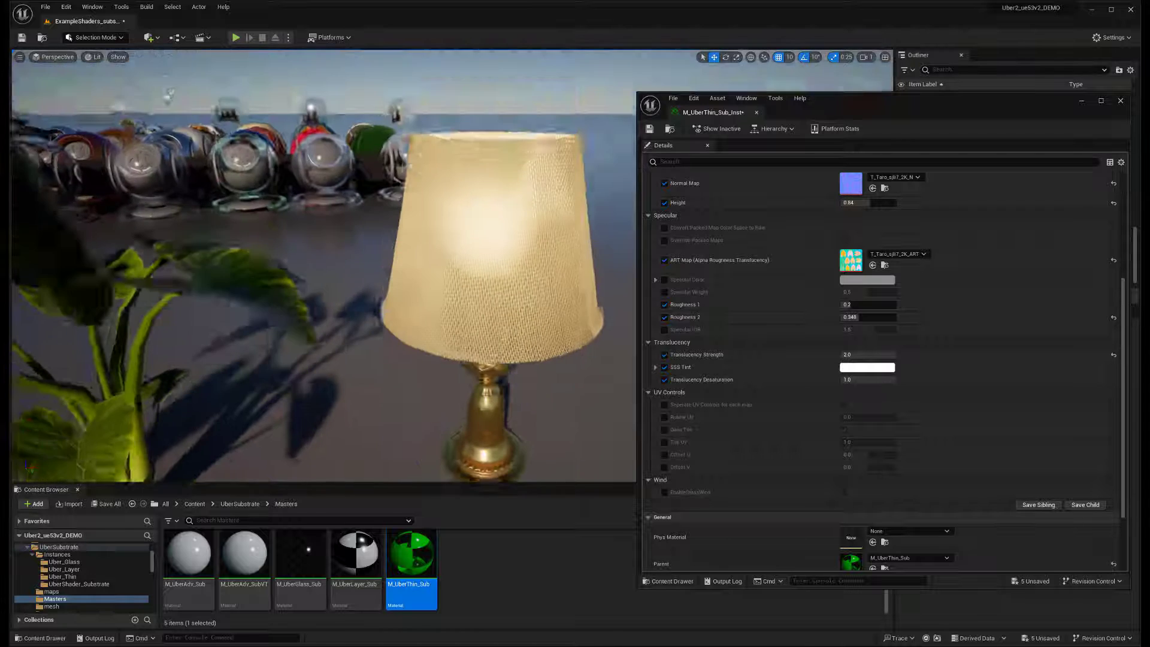
right_drag(503, 238, 504, 237)
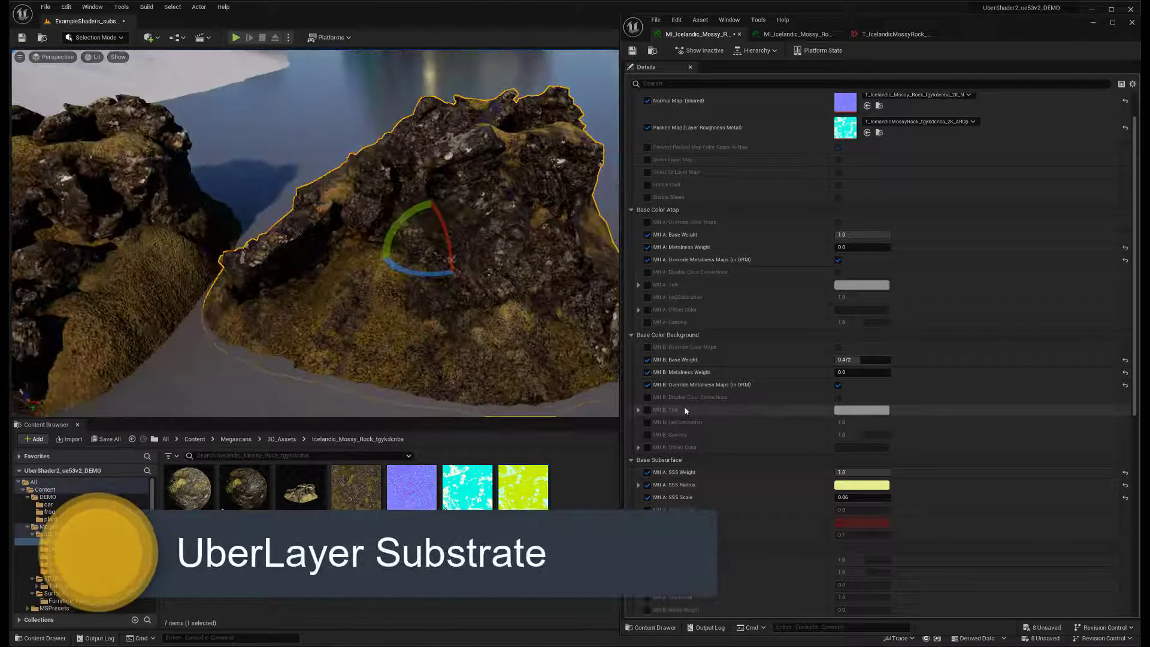
- Set the mossy rock instance's Mtl A (de)Saturation to 0.912 and its Mtl A Tint to a pale green
click(647, 297)
drag(863, 297, 848, 297)
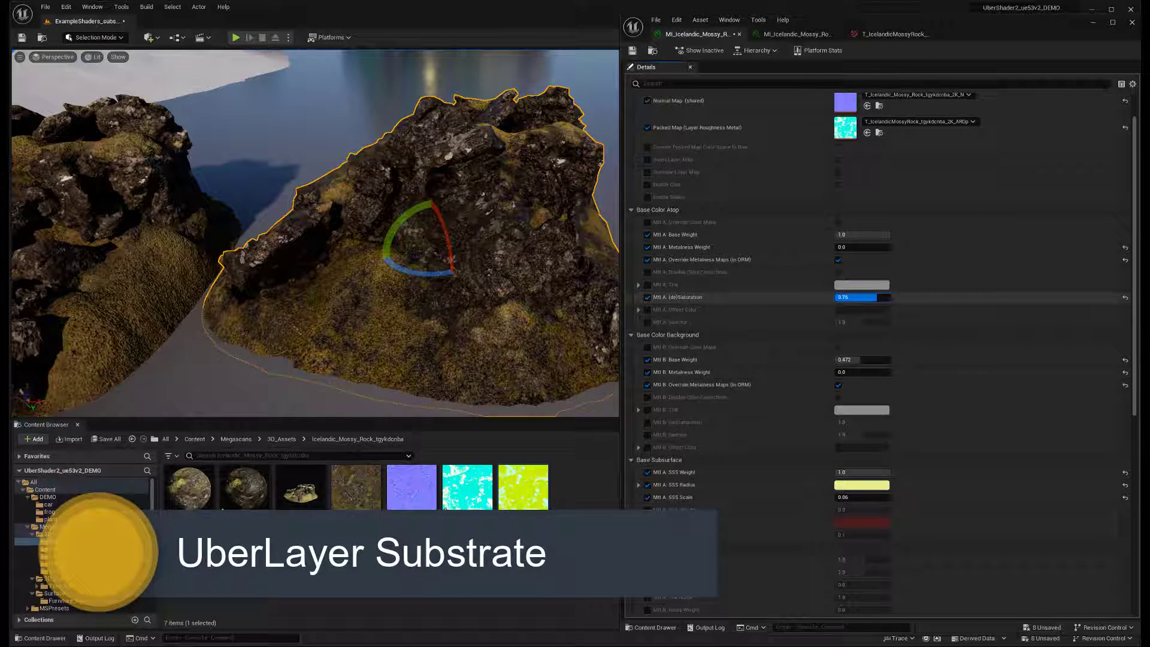
click(861, 284)
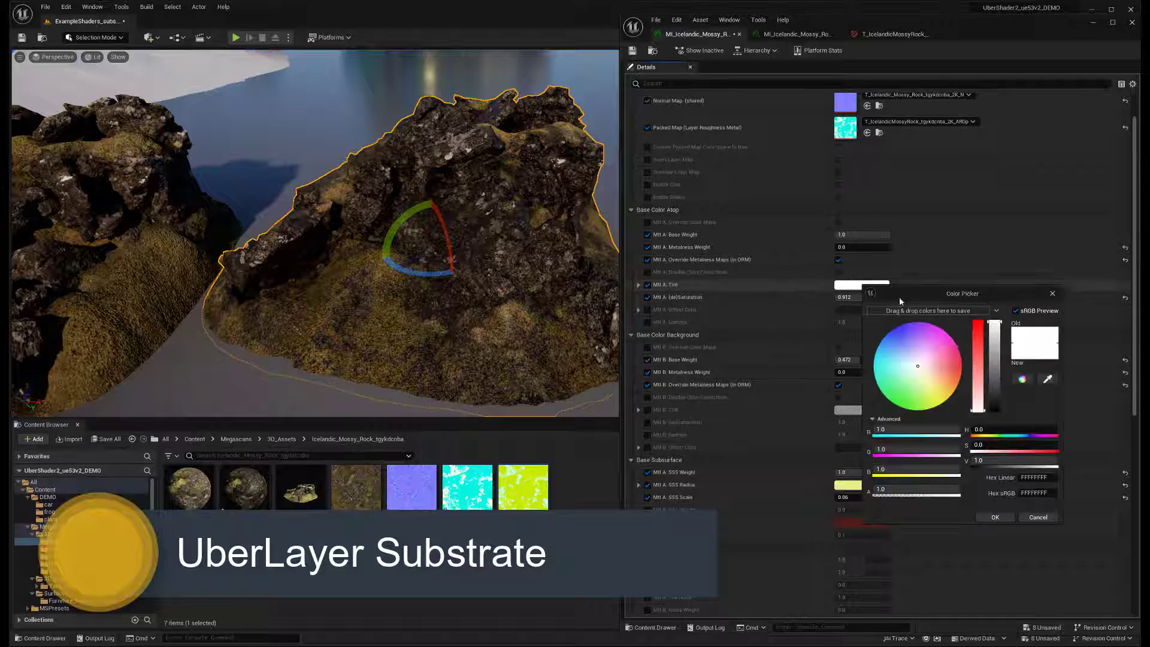
click(919, 376)
drag(921, 378, 914, 380)
alt+drag(455, 269, 198, 269)
click(995, 517)
click(180, 336)
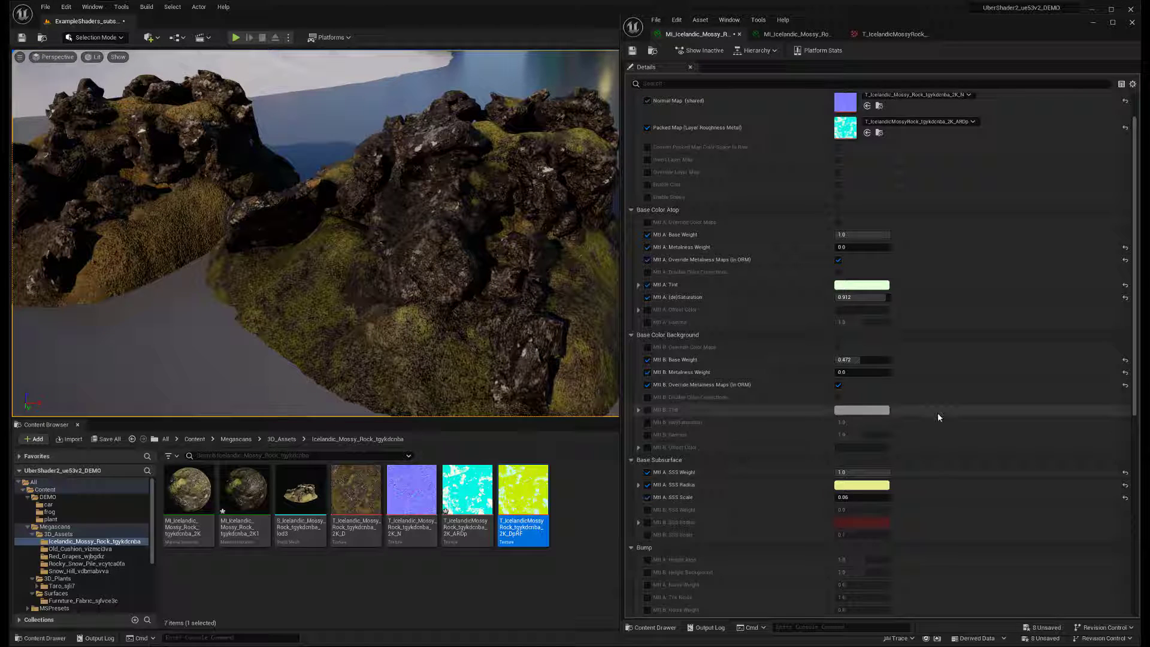
- Enable Sheen on the mossy rock instance, override Mtl A Sheen Color and Sheen Roughness, and set Mtl A Sheen Weight to 0.712
scroll(954, 416, down, 1)
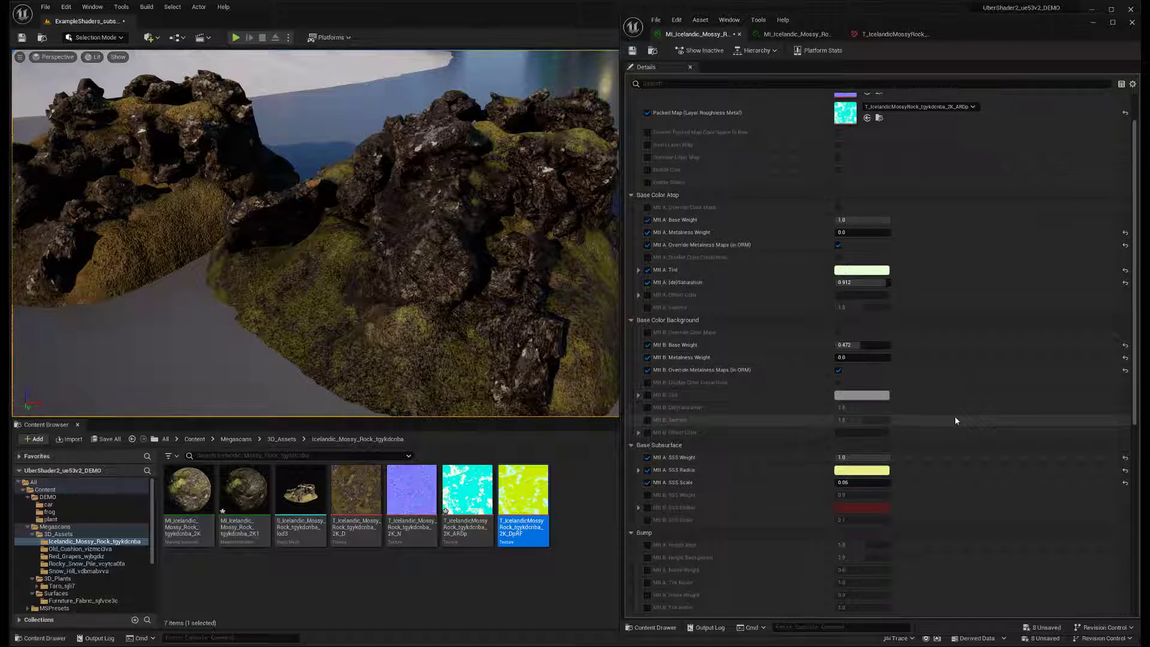
click(838, 183)
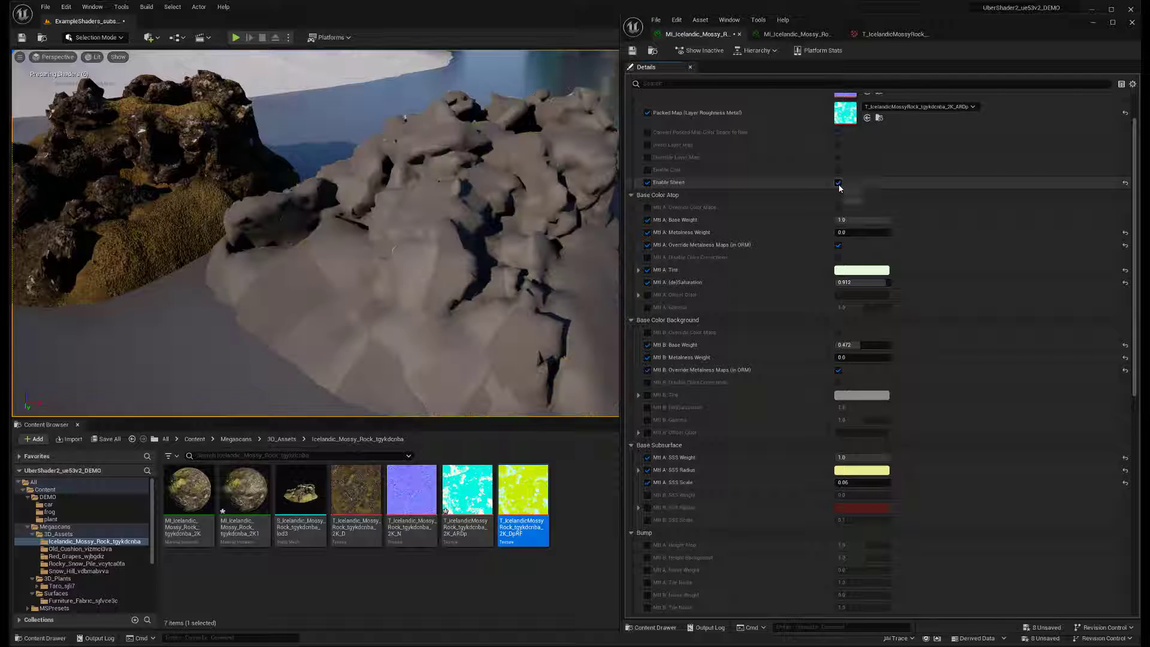
scroll(957, 364, down, 8)
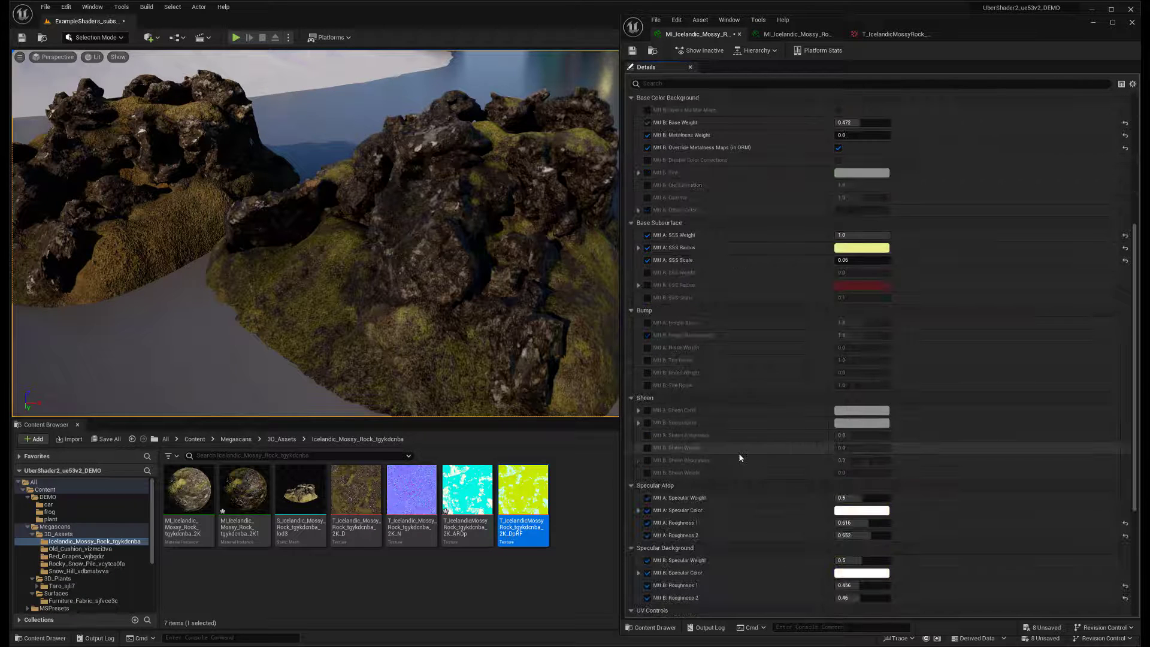
click(646, 411)
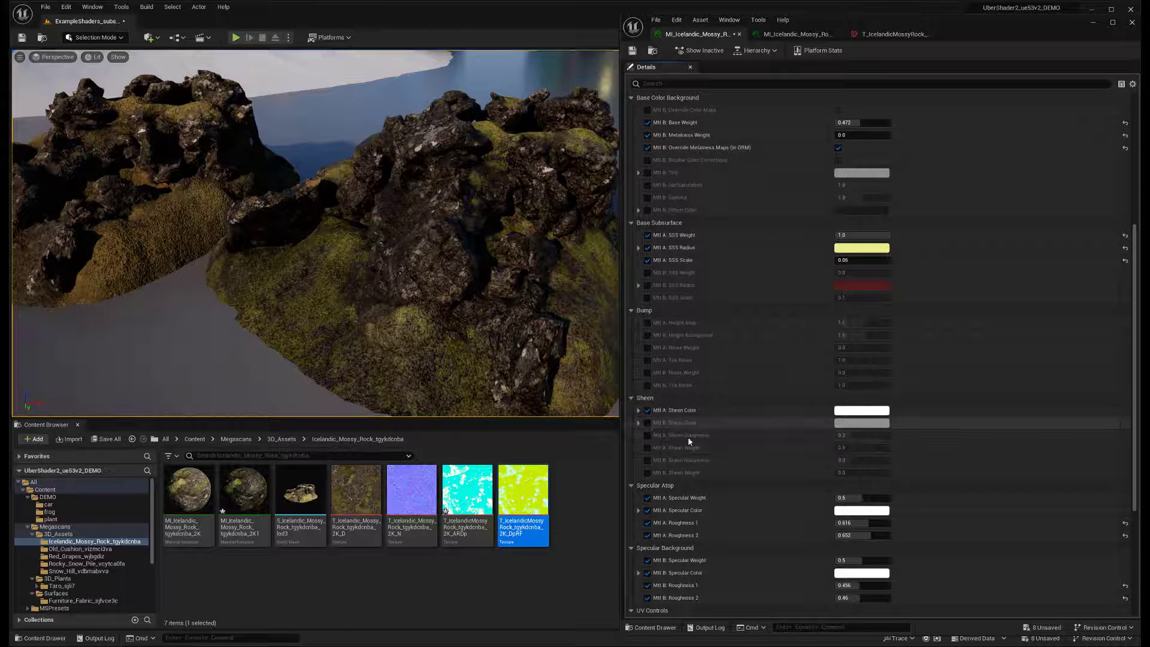
click(647, 435)
drag(836, 450, 871, 449)
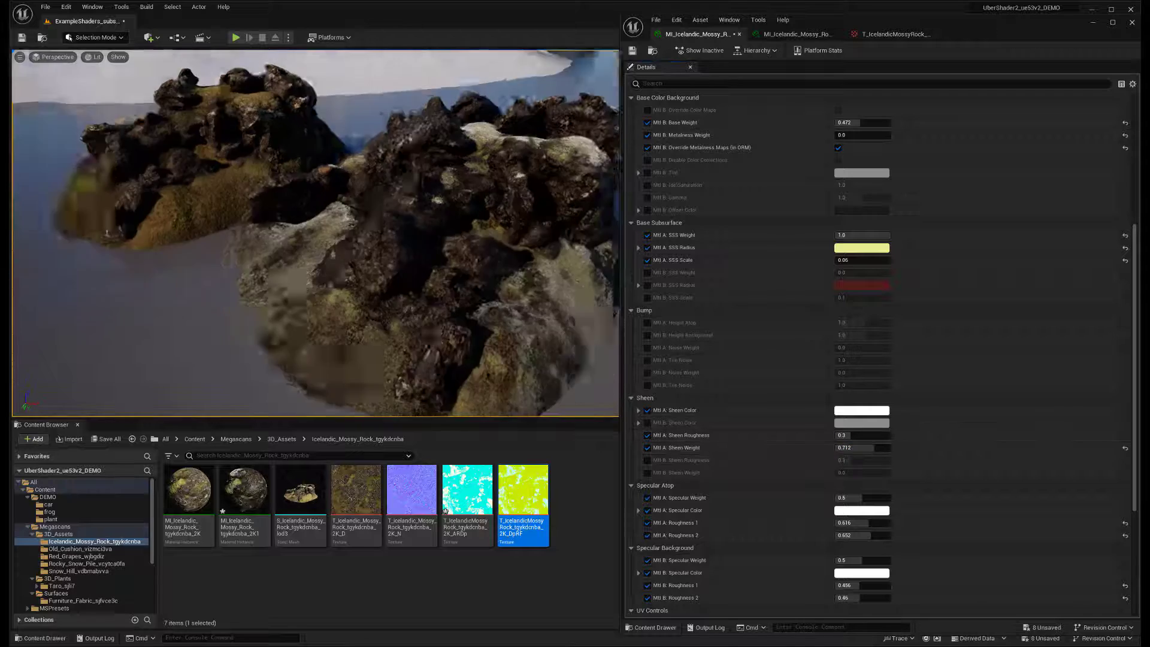
- Sample the Mtl A Sheen Color from the moss on the rock with the color picker's eyedropper
click(861, 410)
click(898, 497)
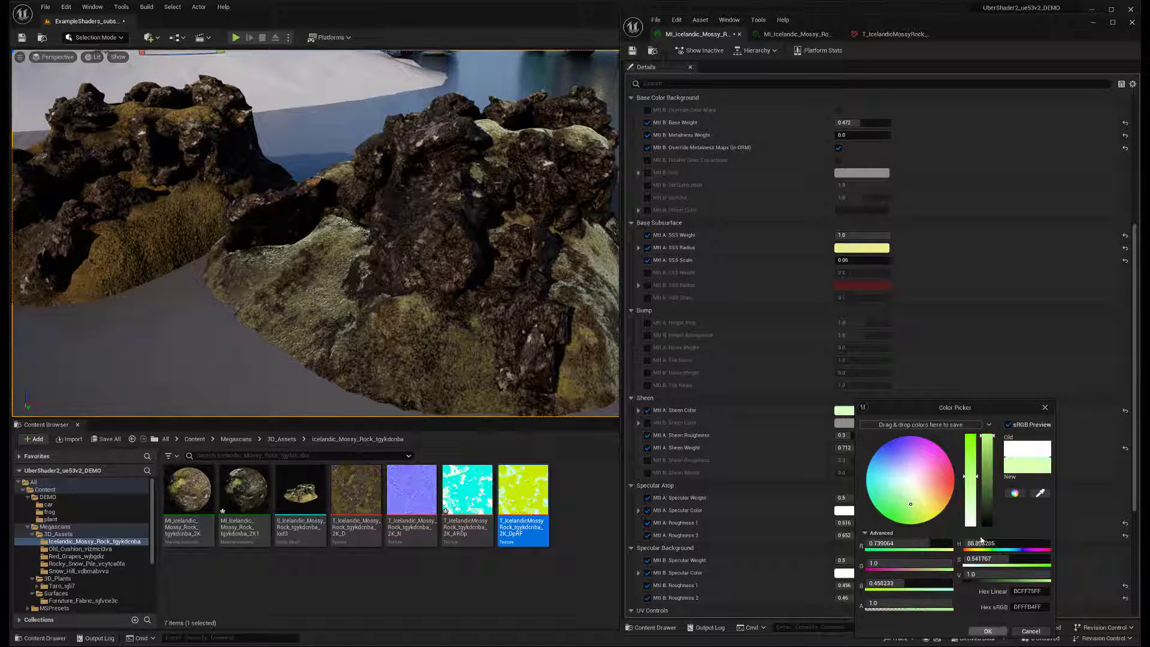
click(1040, 493)
click(413, 323)
- Brighten the Mtl A Sheen Color to a muted olive green
click(861, 412)
click(933, 501)
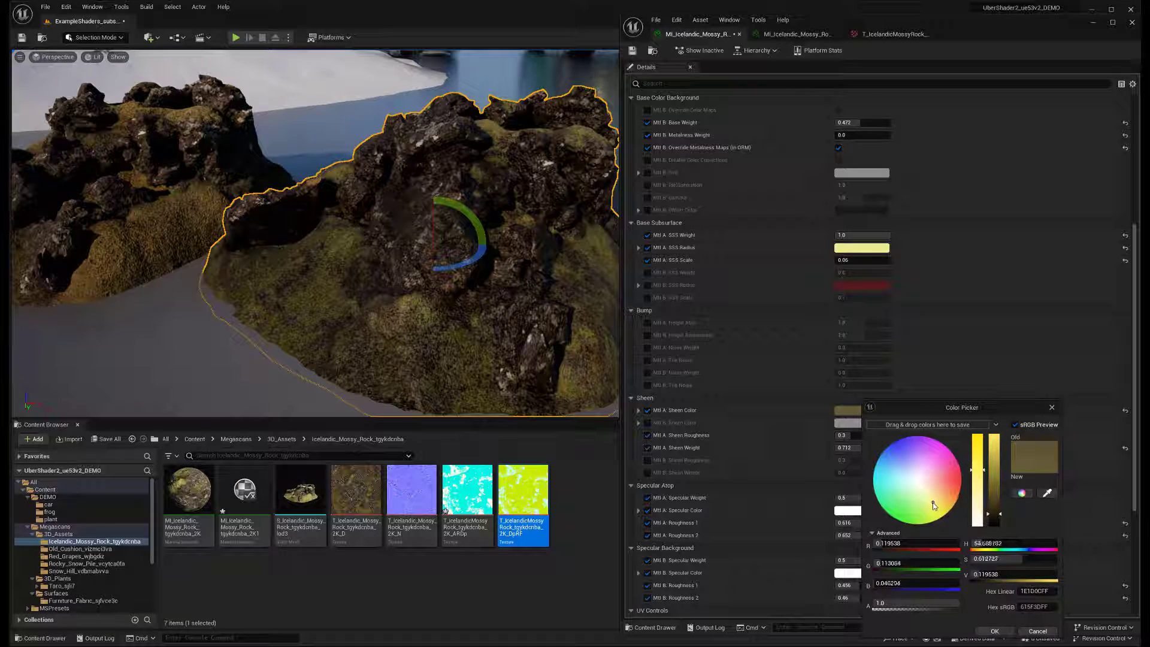
click(994, 499)
drag(935, 509, 932, 511)
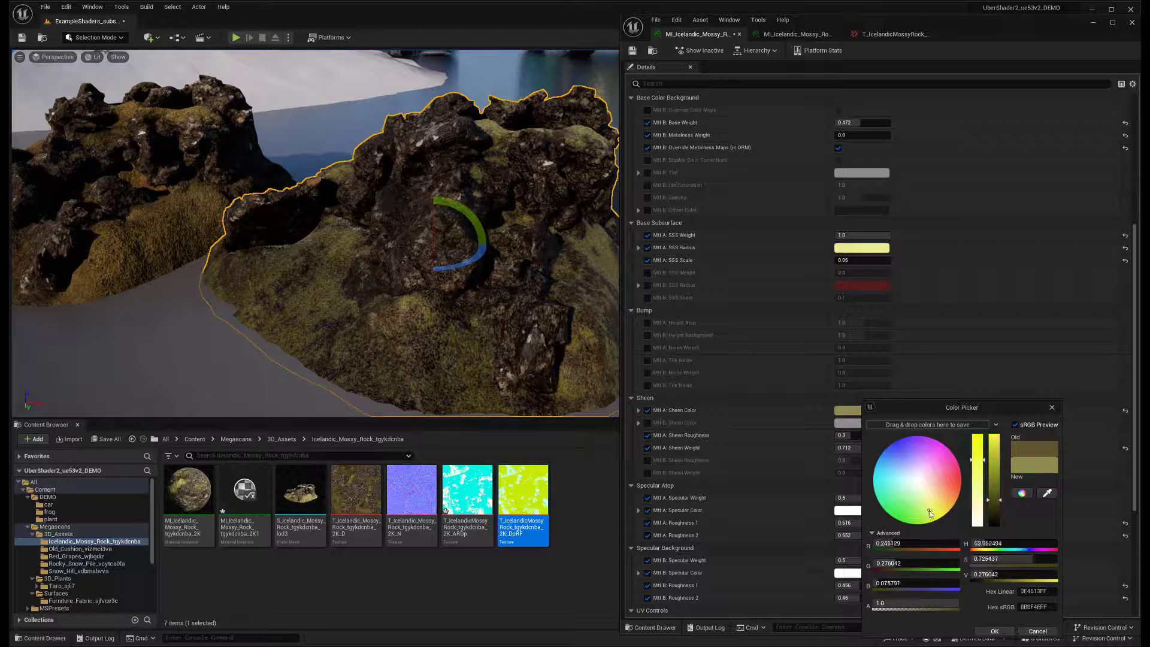
click(993, 630)
alt+drag(422, 309, 456, 309)
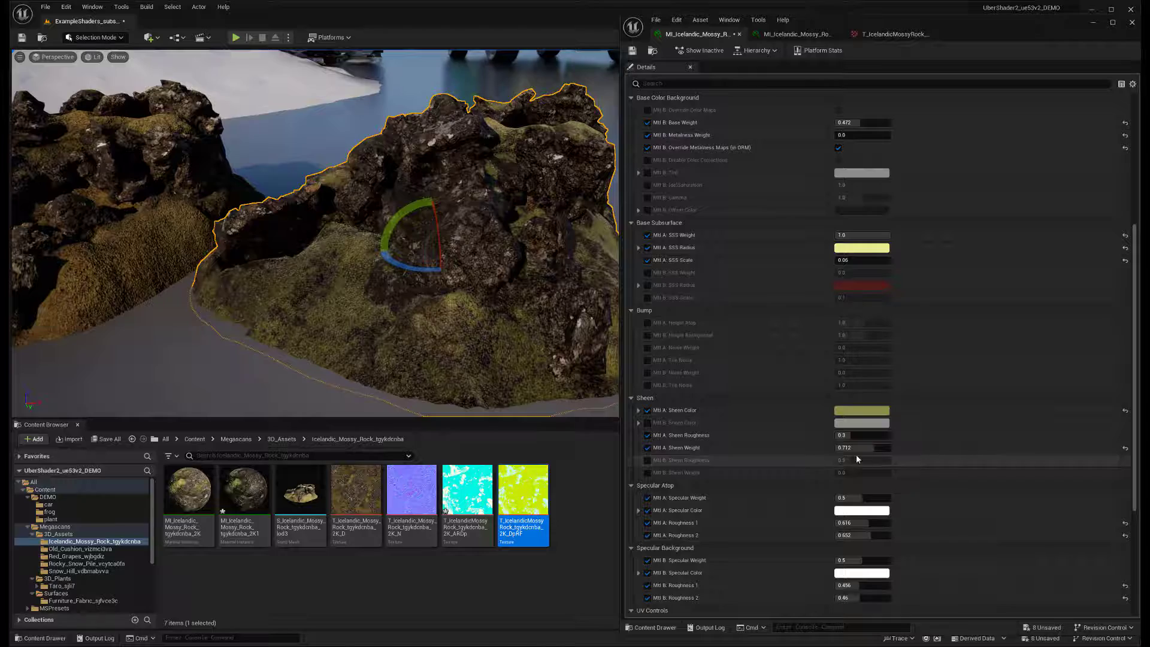
- Set Mtl A Sheen Weight to 1.0 and make the Mtl A Sheen Color a fully saturated dark yellow
drag(857, 448, 899, 448)
alt+drag(468, 346, 515, 344)
click(862, 411)
drag(982, 456, 983, 433)
drag(999, 499, 999, 501)
alt+drag(423, 309, 395, 293)
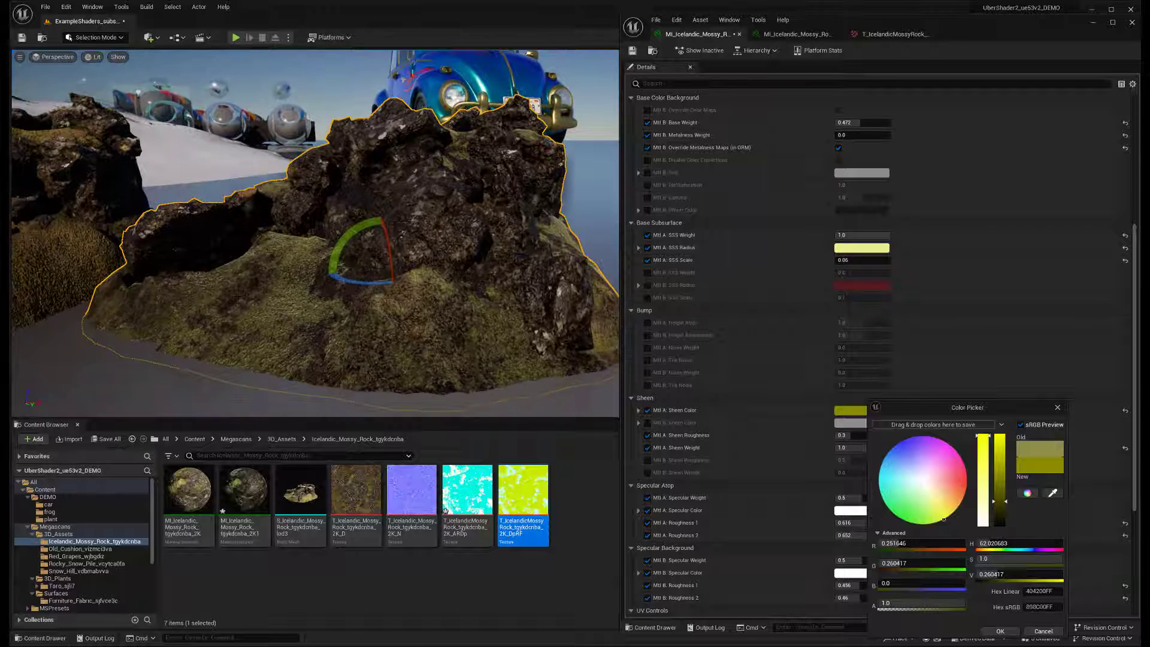
click(989, 631)
- Enable the Mtl A Height Atop override in the Bump parameters
scroll(808, 401, down, 5)
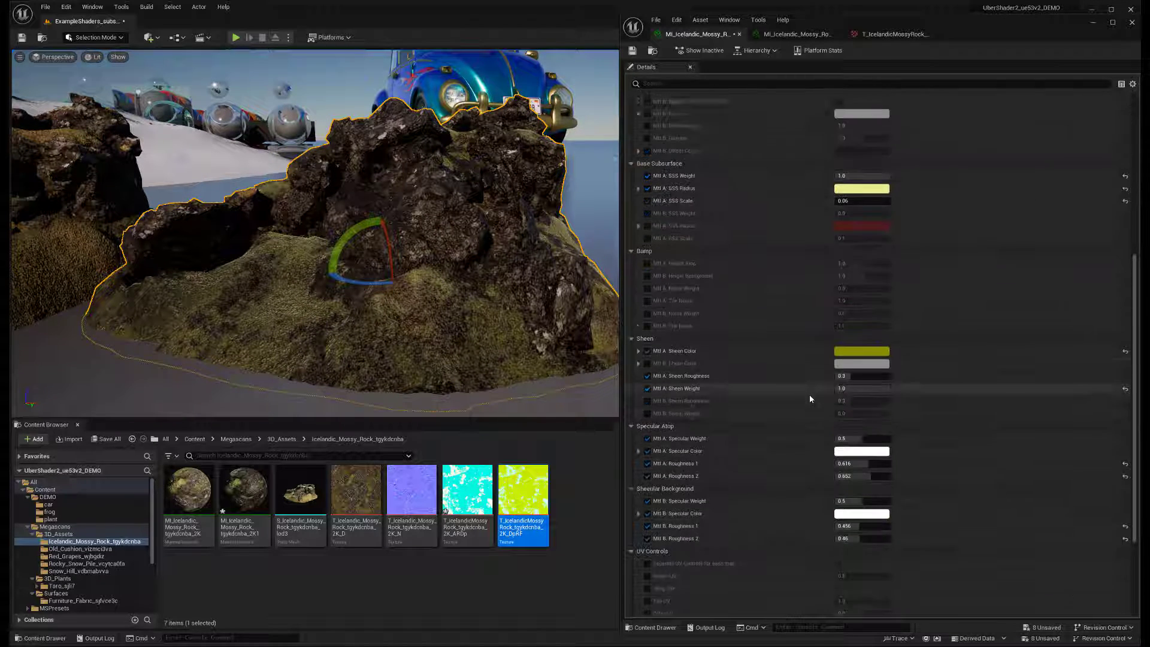
scroll(810, 398, up, 5)
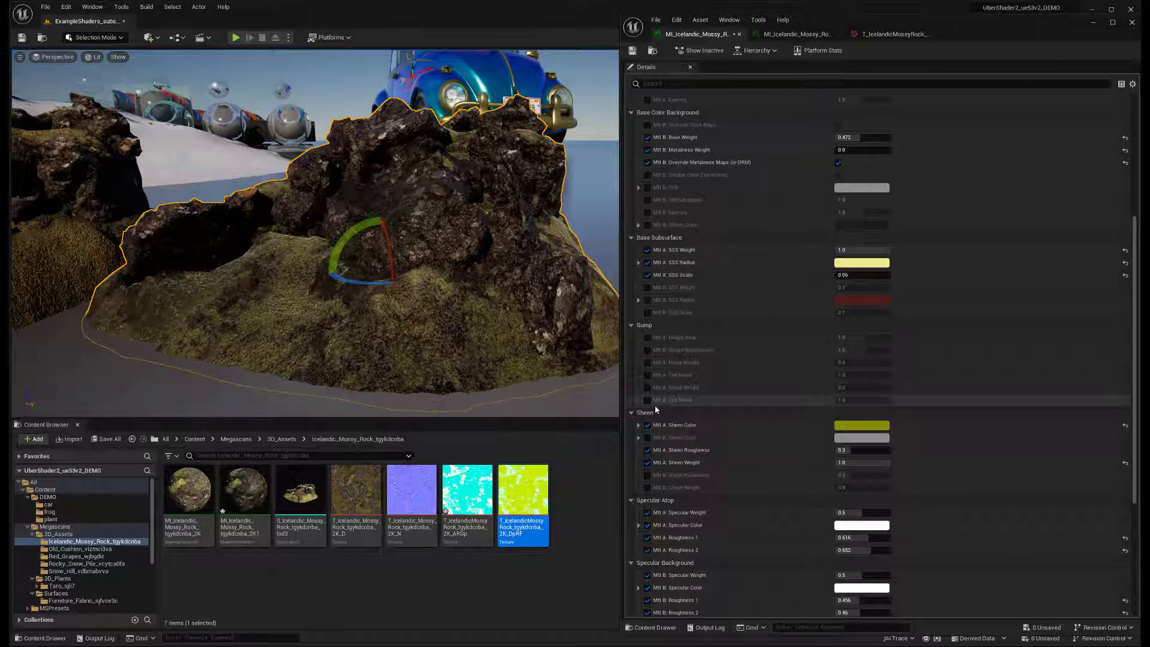
click(646, 337)
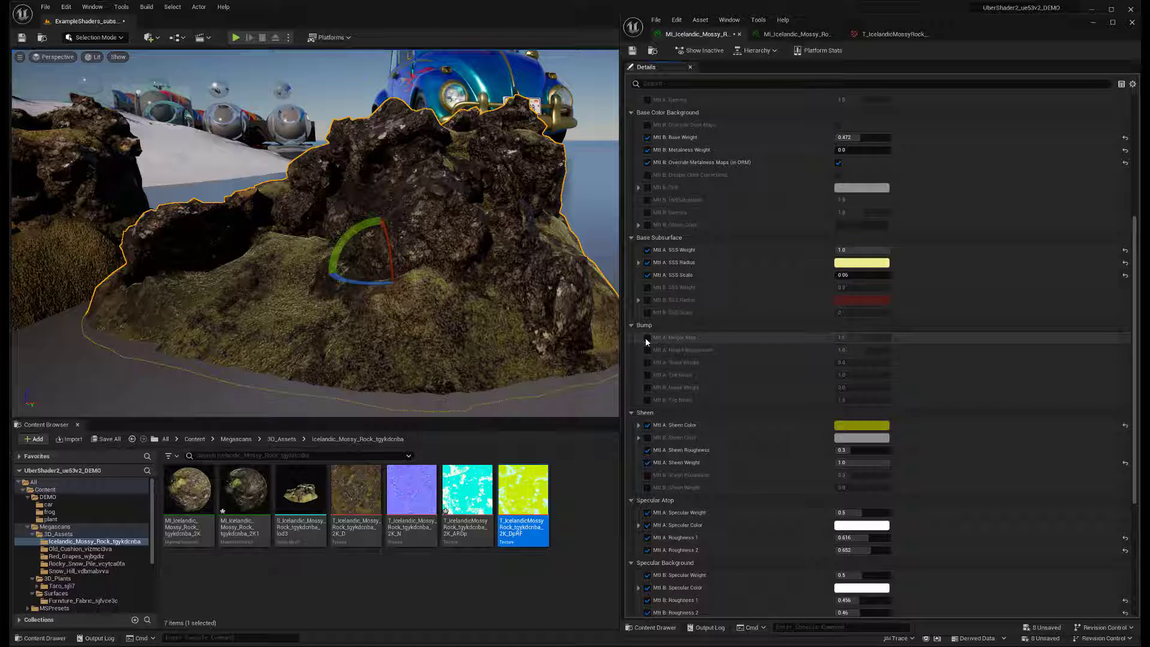
click(647, 362)
click(646, 375)
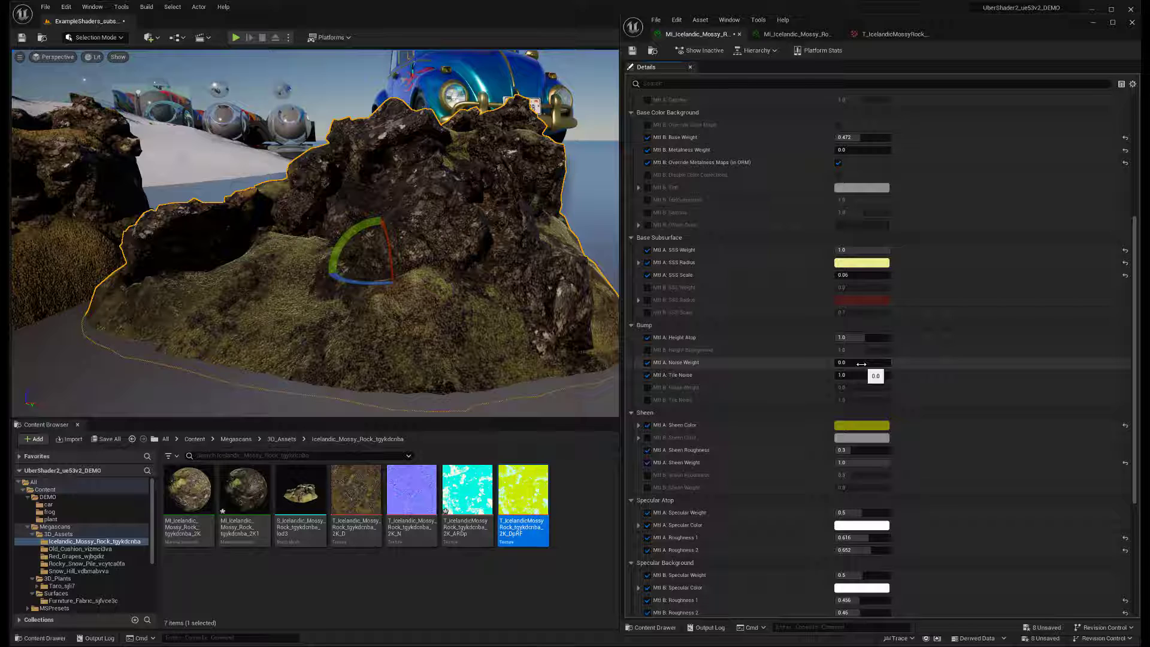
click(647, 362)
click(648, 375)
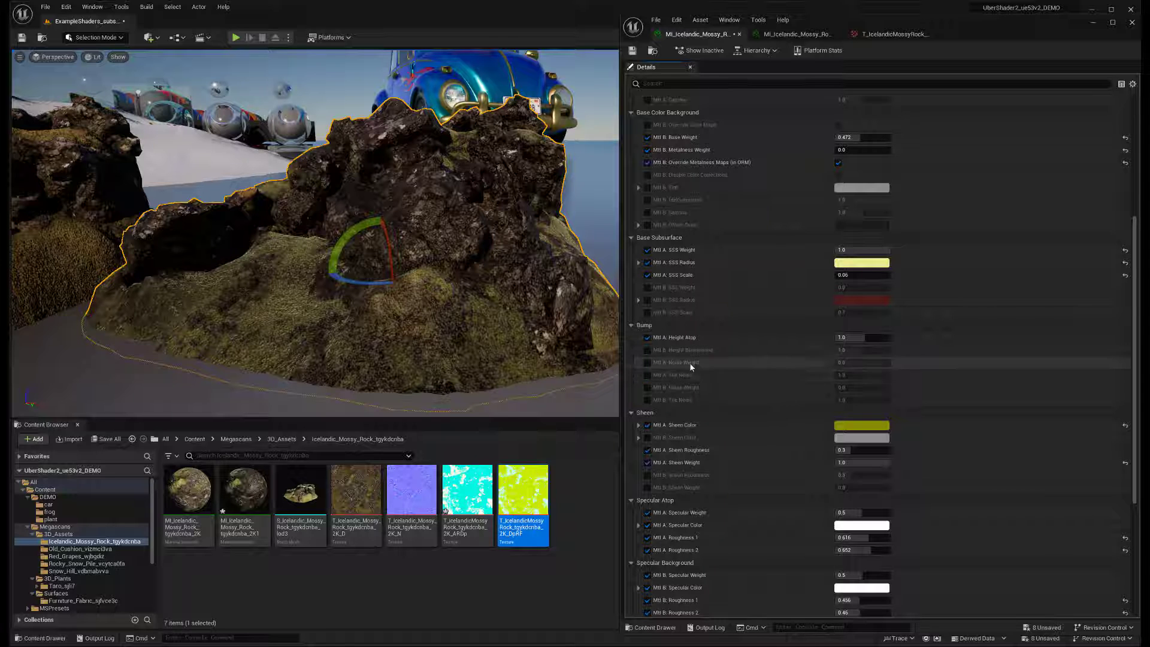
- Set Mtl A Height Atop to 0.5 and check the moss relief on the rock
drag(864, 337, 885, 337)
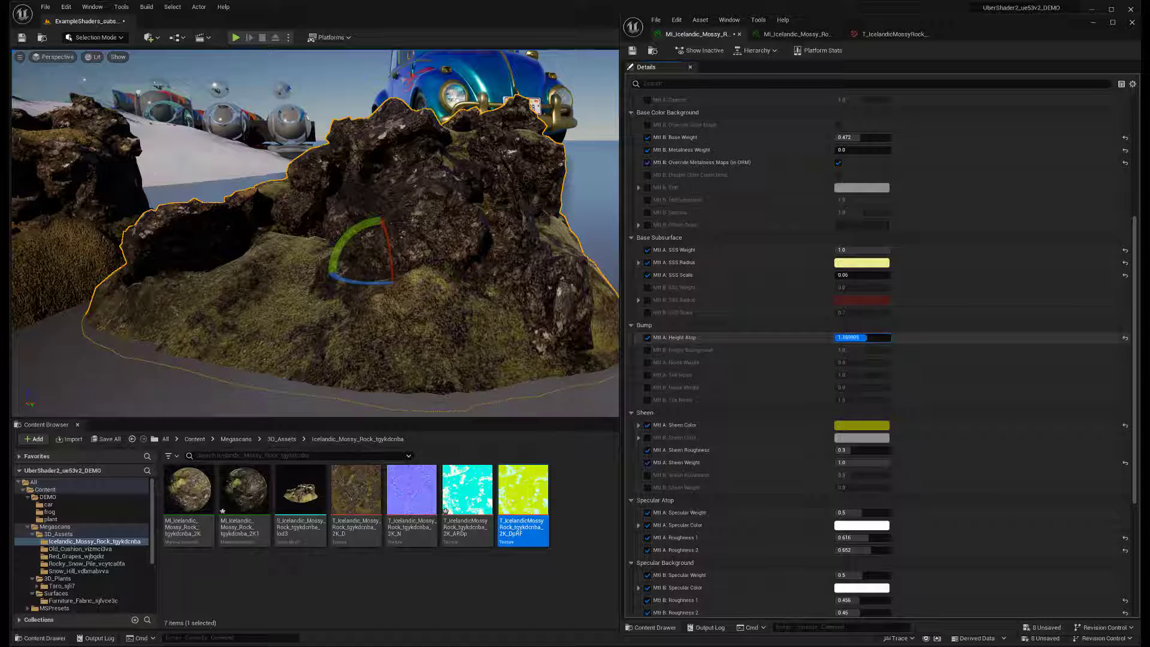
mouse_move(479, 269)
right_down()
mouse_move(443, 270)
mouse_move(497, 267)
right_up()
right_drag(360, 239, 359, 239)
- Set Mtl A Roughness 1 under Specular Atop to 0.736
drag(1136, 346, 1131, 257)
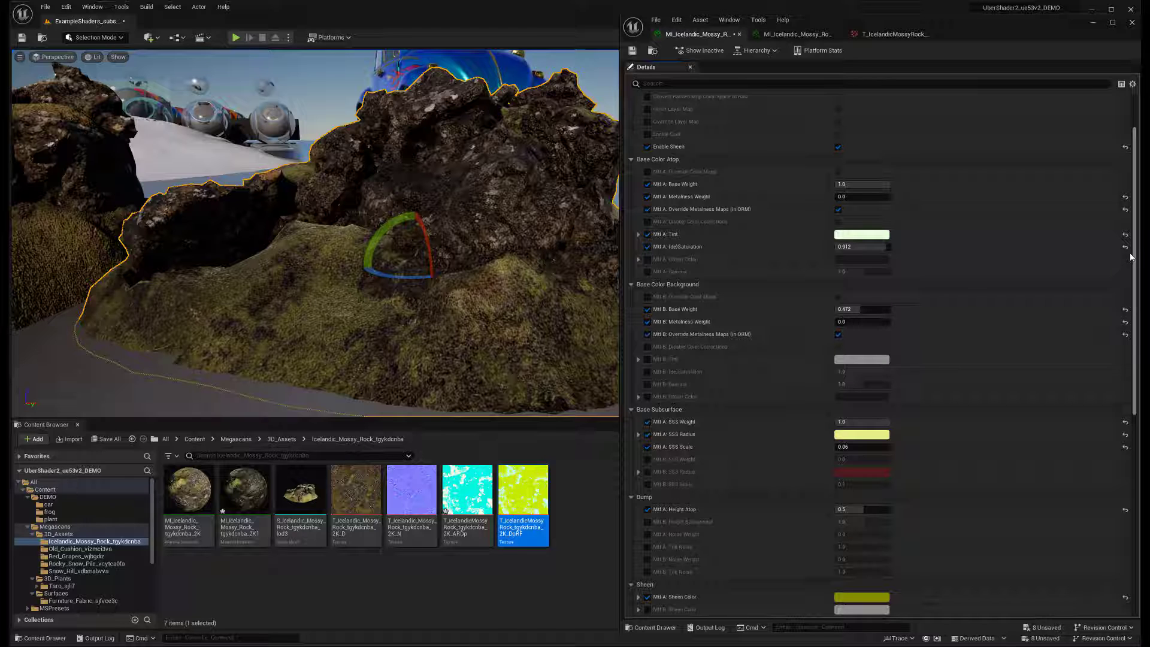
mouse_move(850, 197)
mouse_down()
mouse_move(869, 196)
mouse_move(834, 196)
mouse_up()
scroll(937, 350, down, 2)
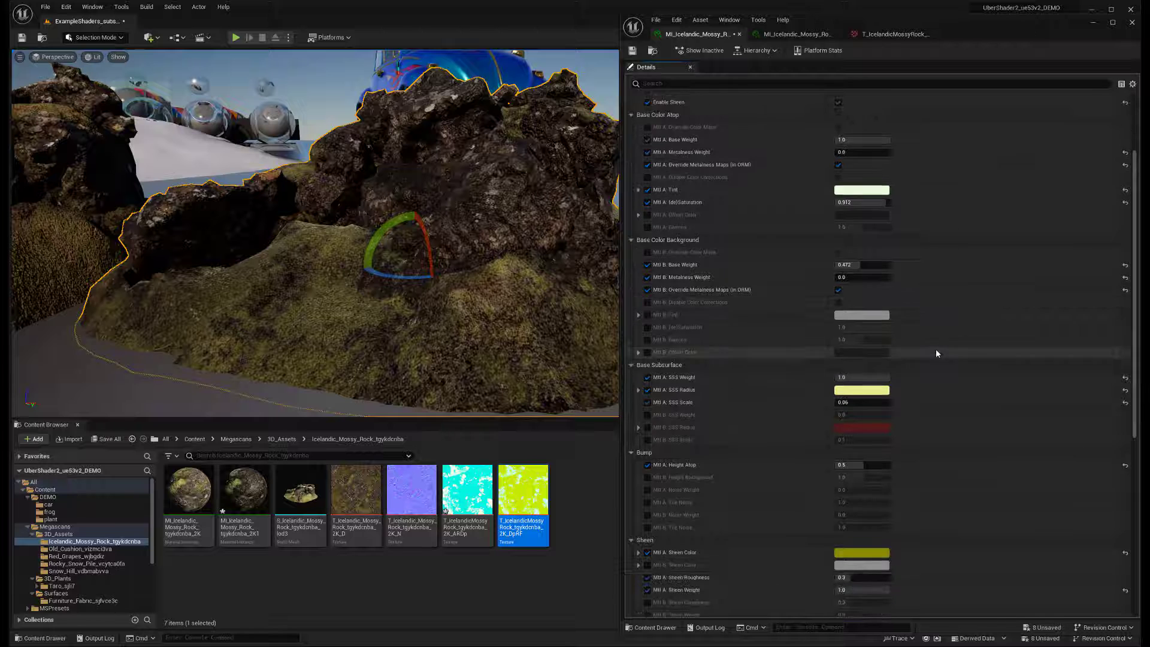
scroll(936, 353, down, 4)
drag(871, 472, 884, 472)
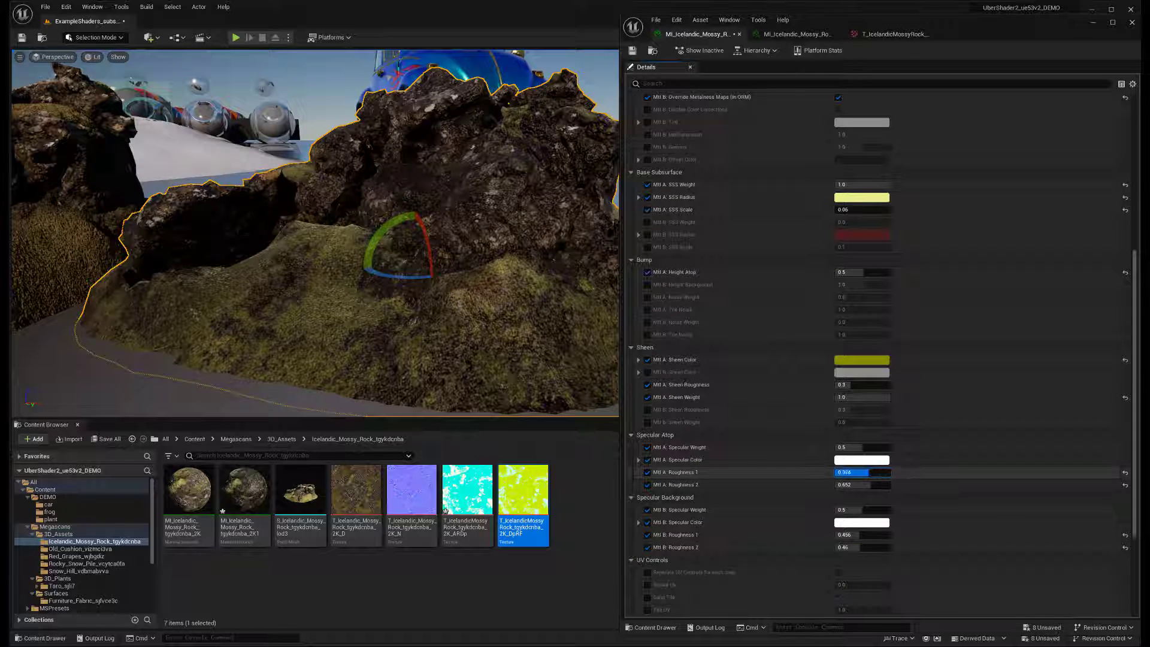
- Brighten the Mtl A Sheen Color to a vivid yellow and fine-tune the Mtl A Sheen Roughness
drag(864, 384, 857, 385)
click(861, 360)
drag(990, 442, 988, 400)
click(993, 593)
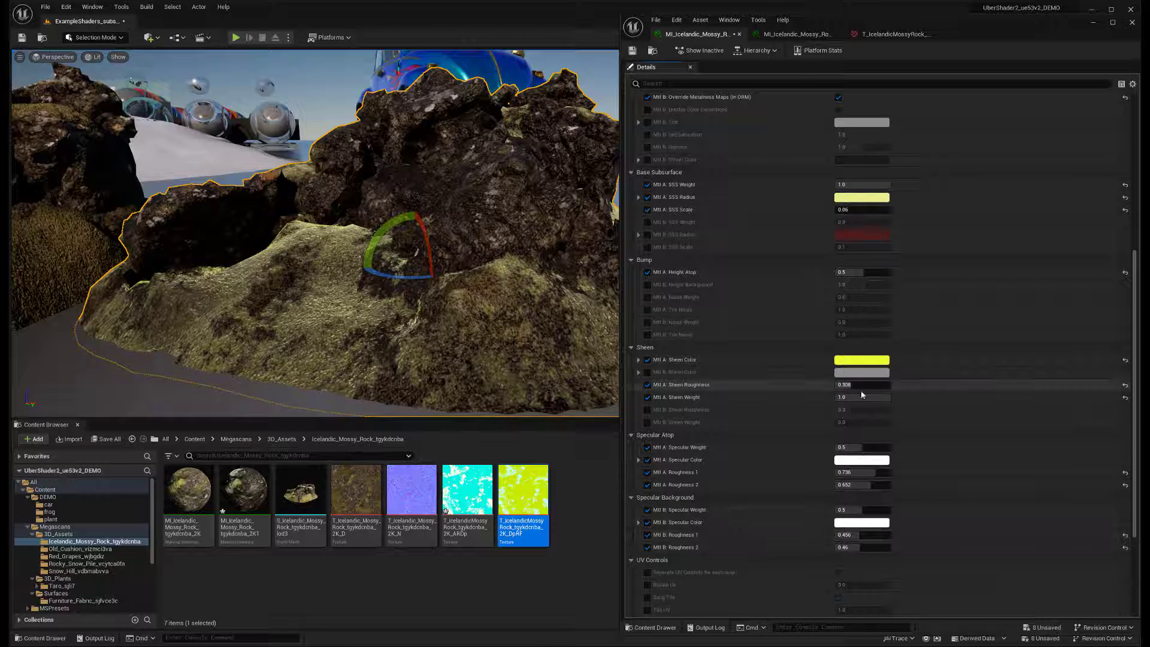
drag(863, 384, 859, 385)
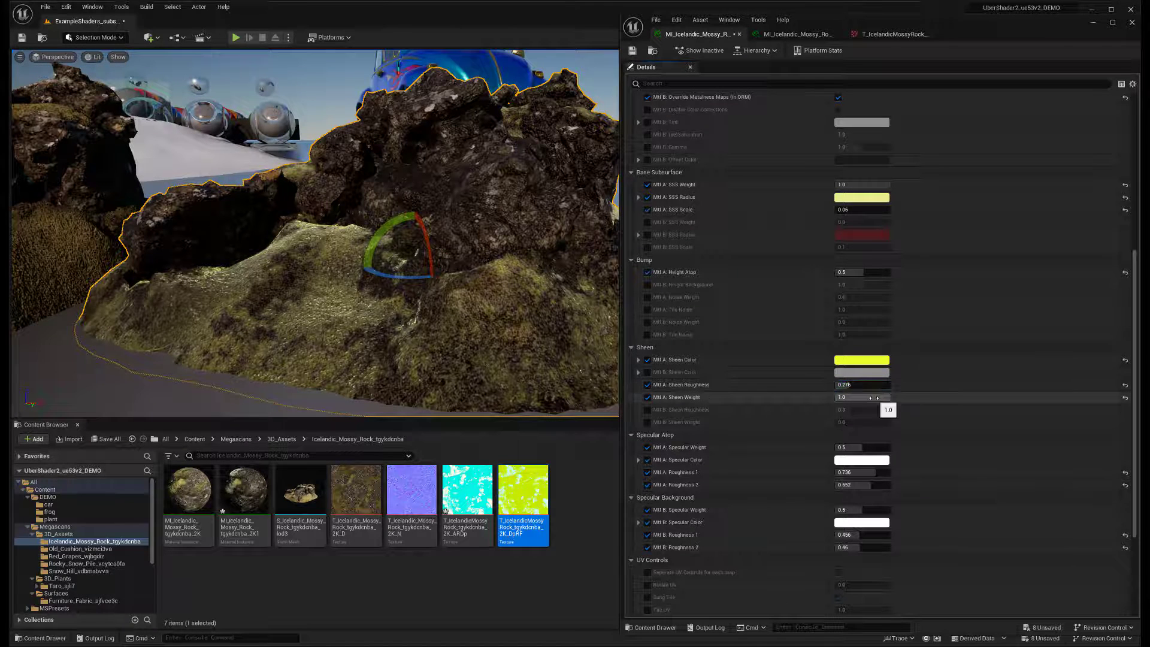
- Darken the Mtl A Sheen Color to an olive yellow and set the Mtl A Sheen Weight to 0.52
click(860, 360)
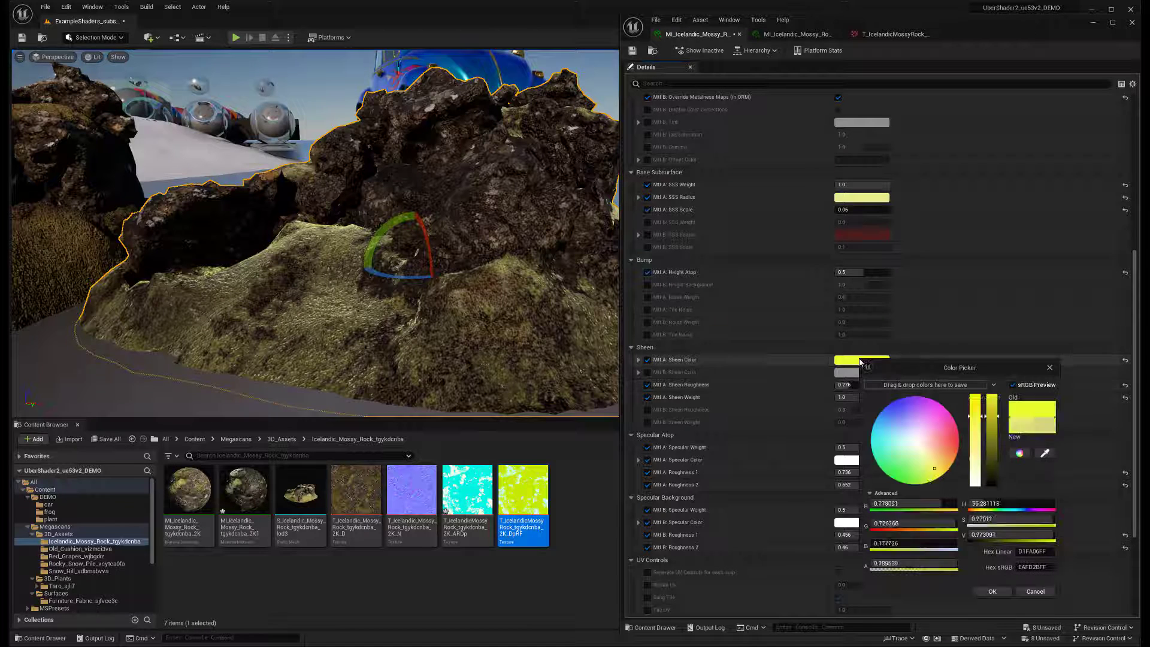
drag(989, 418, 987, 444)
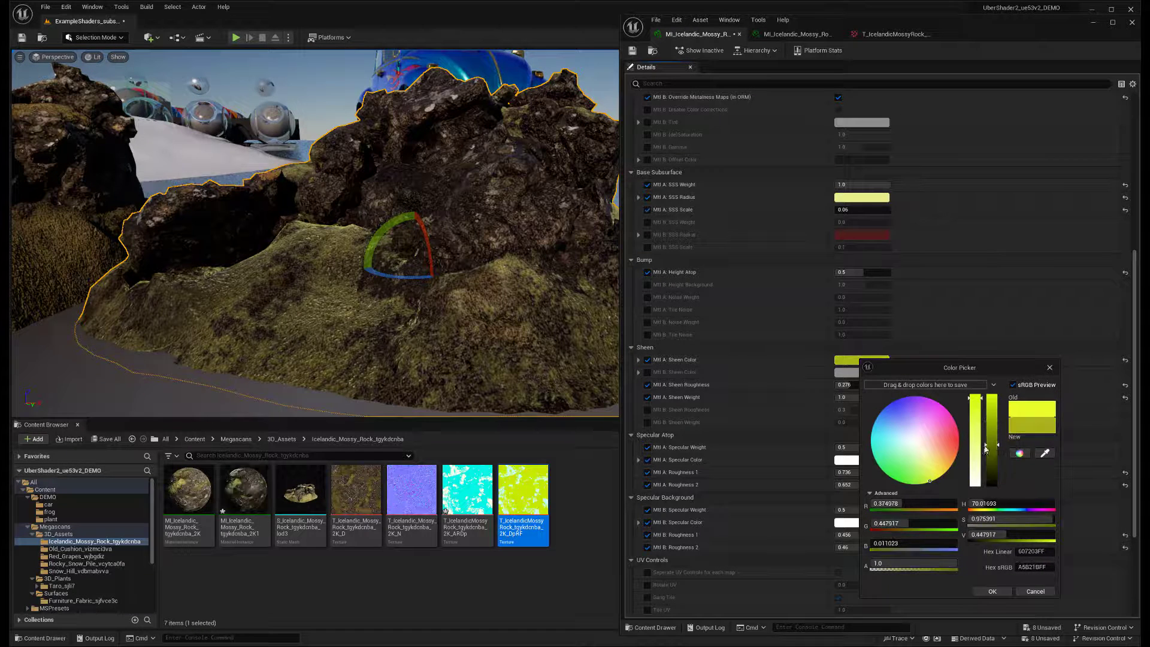
alt+drag(384, 252, 312, 239)
click(992, 591)
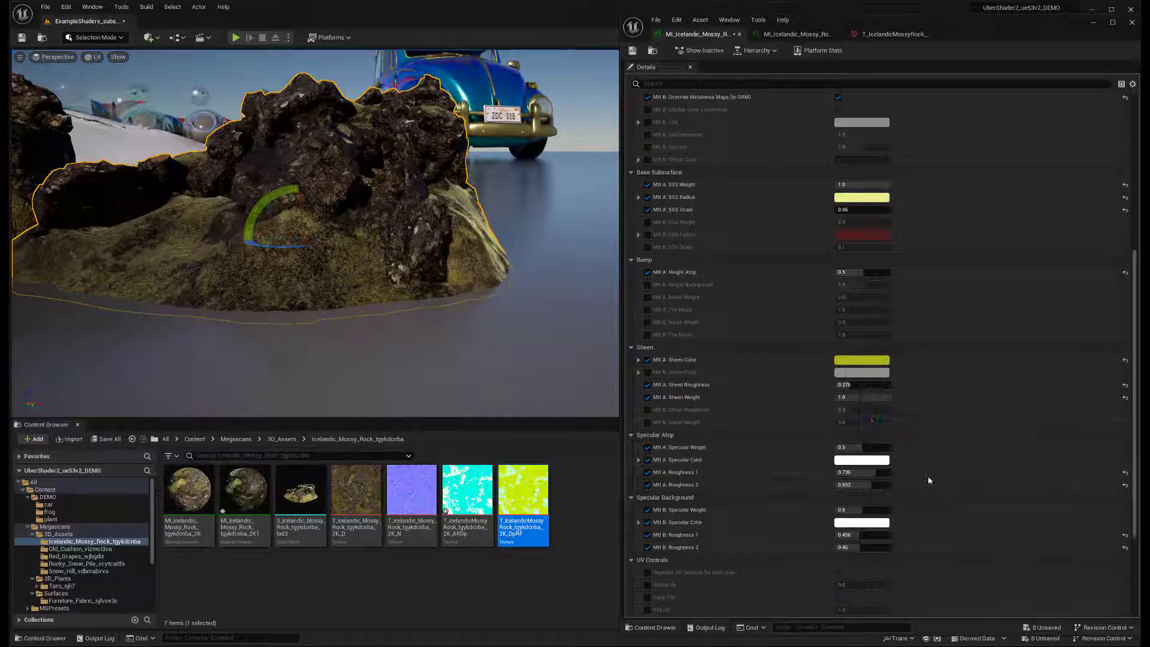
drag(883, 397, 862, 397)
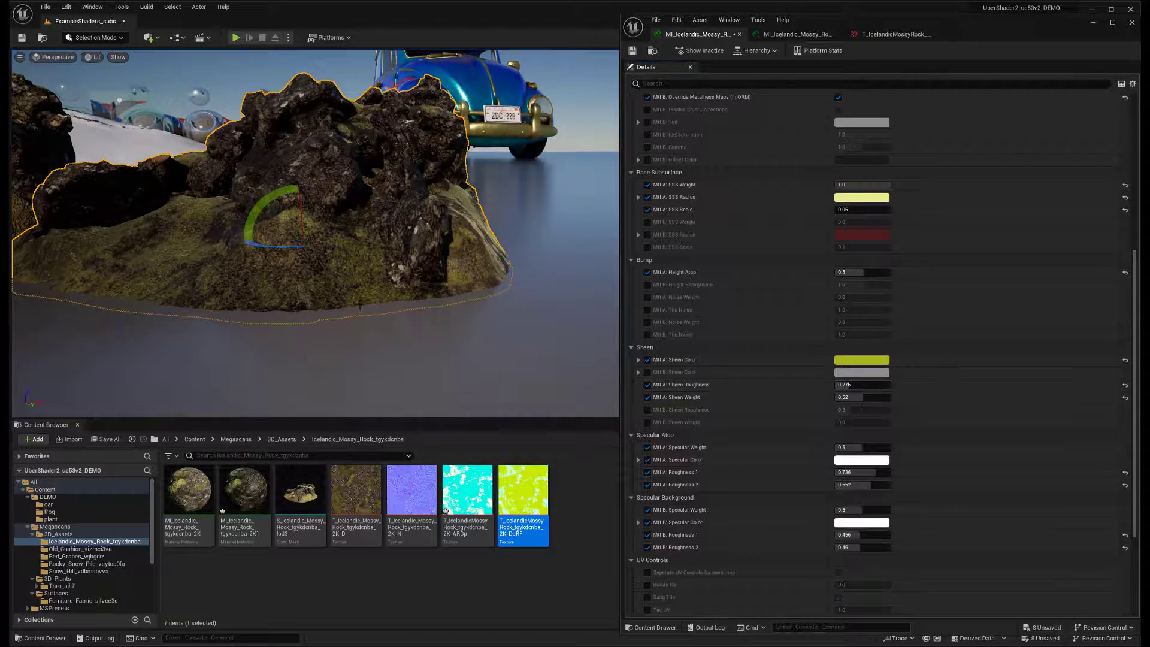
alt+drag(383, 252, 287, 239)
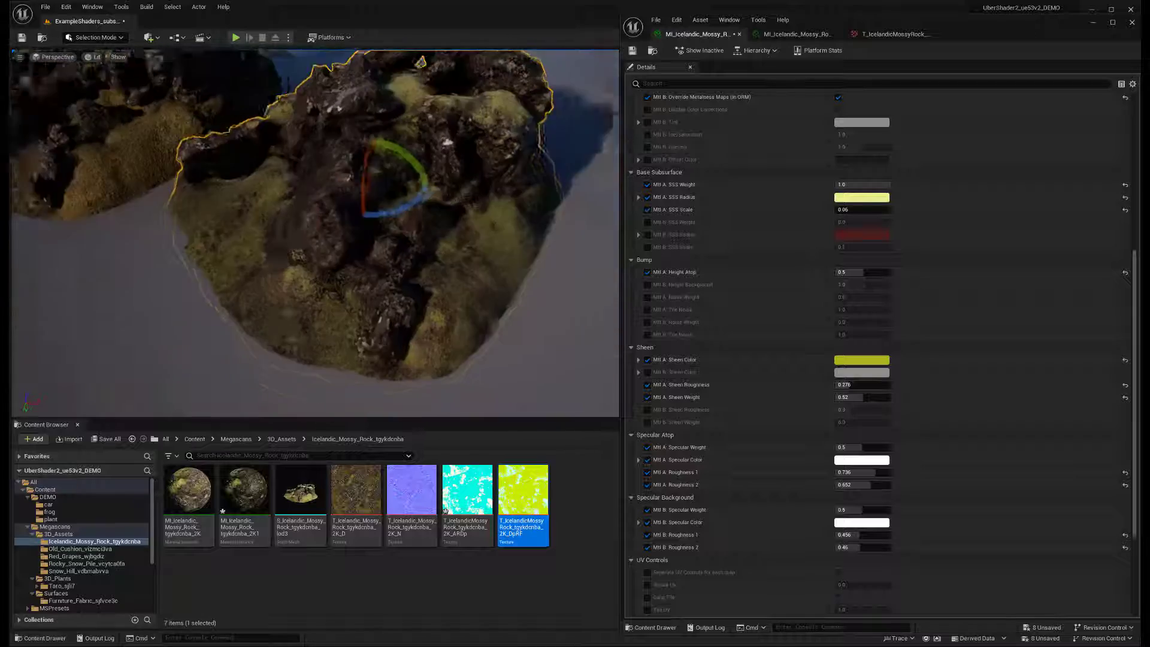
- Enable Coat in the shared attributes of the mossy rock material
scroll(763, 360, up, 6)
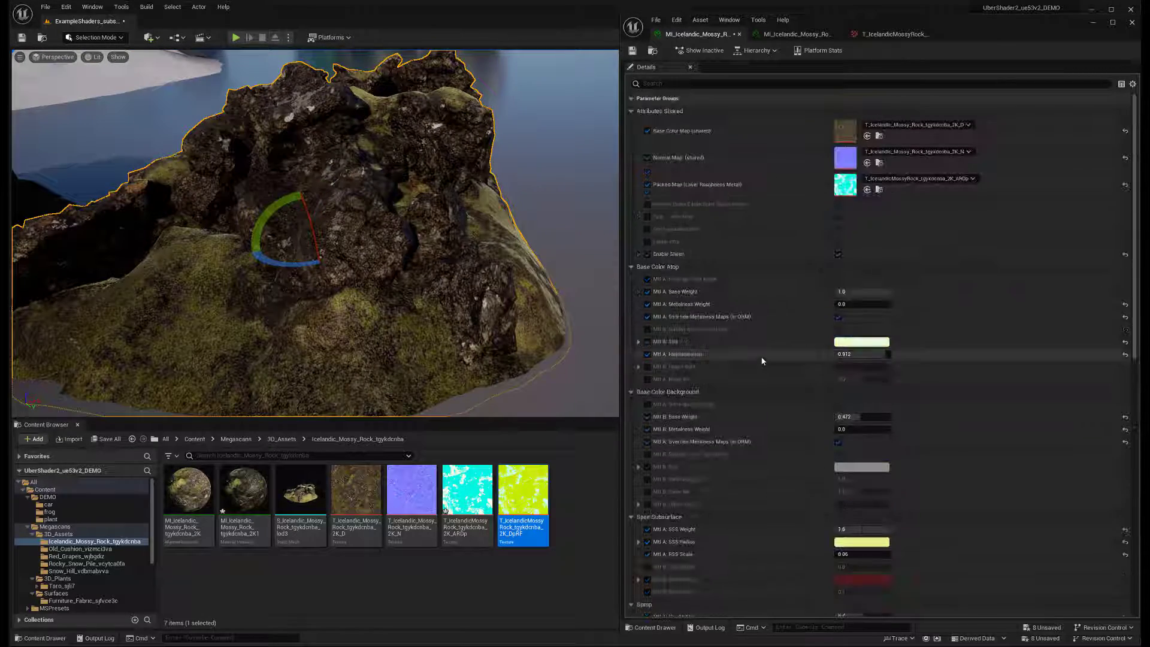
click(647, 242)
click(838, 241)
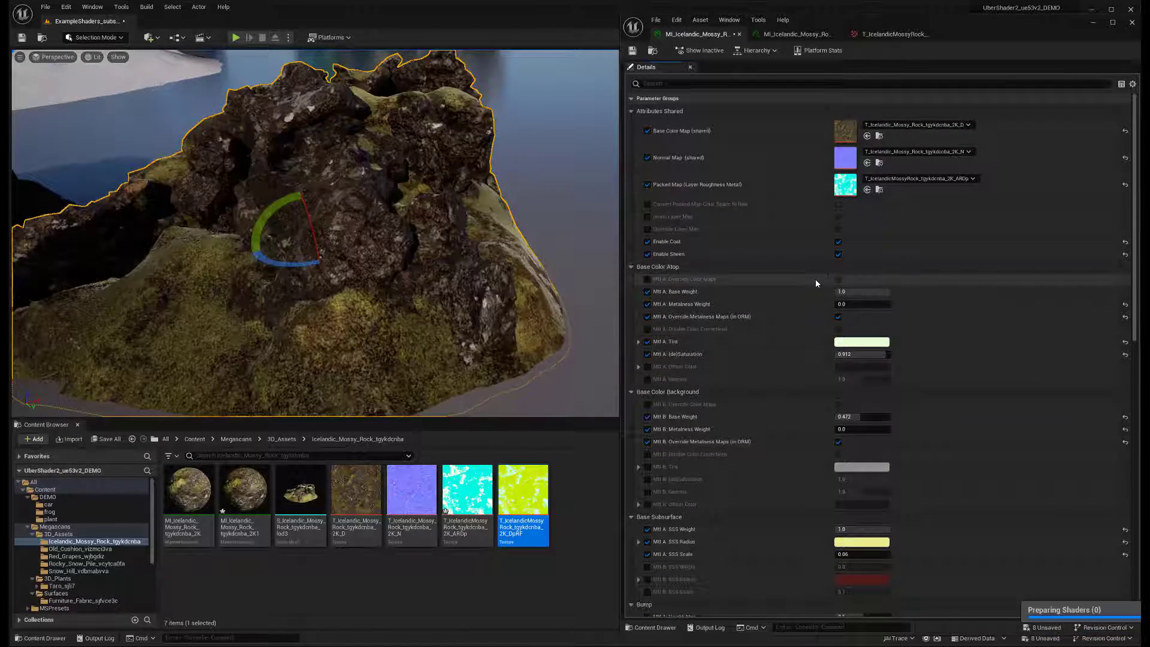
- Set Mtl B Coat Normal Flatness to 0.592 and adjust the Mtl B Coat Weight under Specular Background while checking the rock's gloss
scroll(814, 279, down, 6)
scroll(819, 280, down, 7)
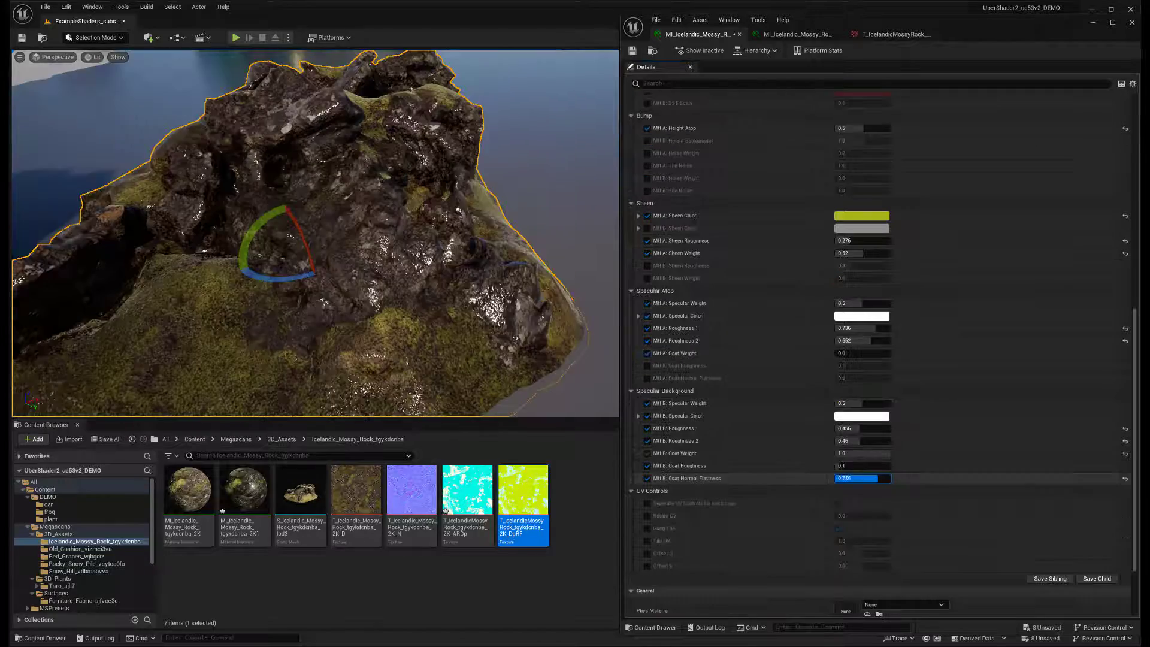
right_drag(316, 233, 358, 235)
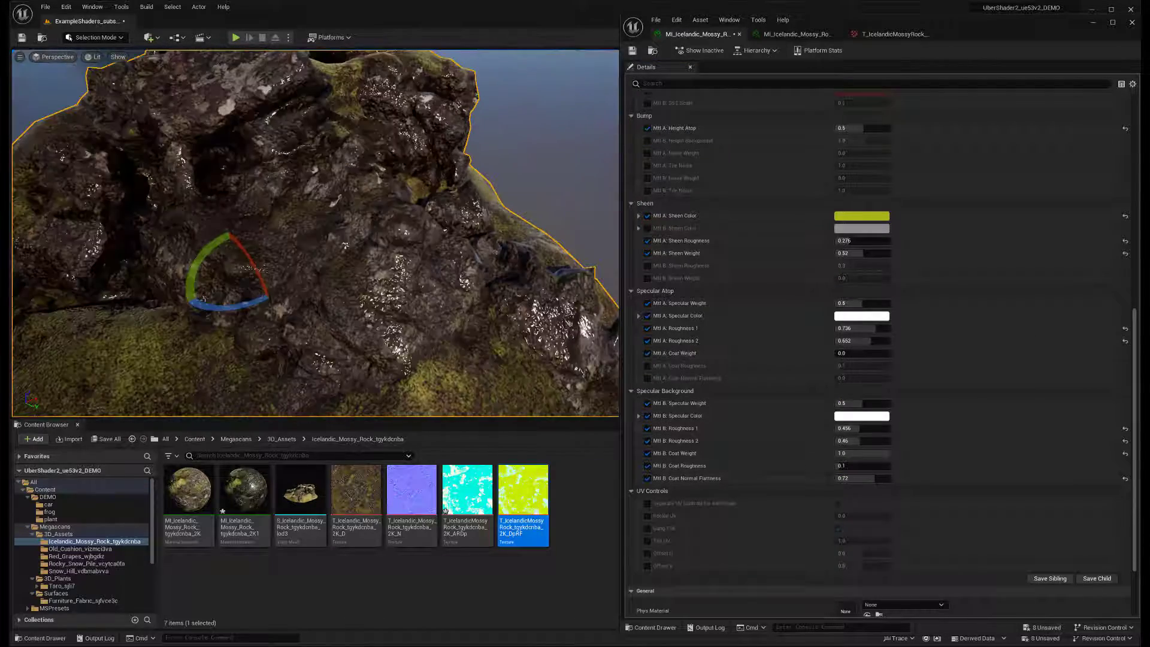
mouse_move(874, 479)
mouse_down()
mouse_move(848, 478)
mouse_move(872, 478)
mouse_up()
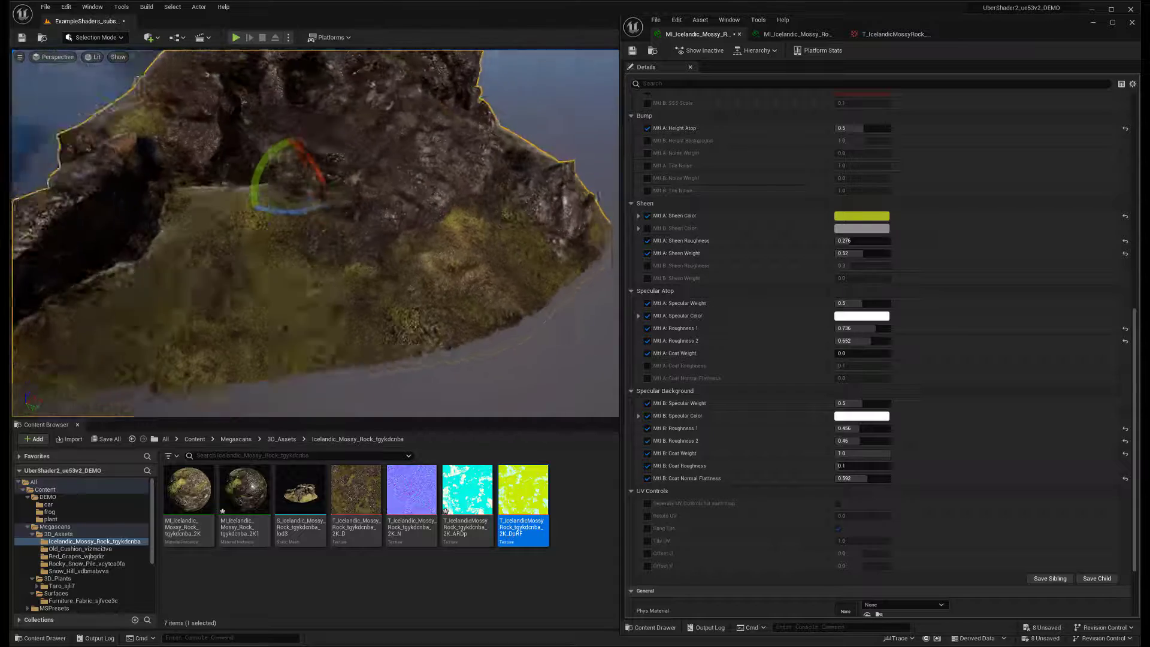
drag(880, 454, 844, 466)
alt+drag(315, 233, 359, 234)
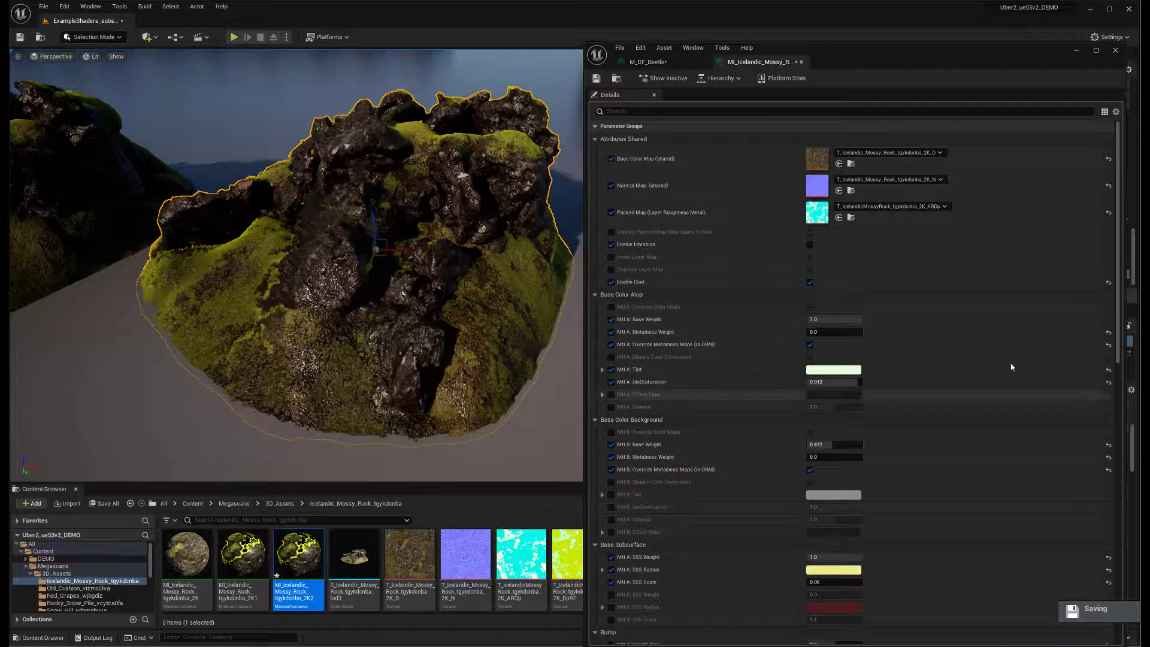
- Collapse the Base Color Atop, Base Color Background and Sheen Background groups and review the remaining sheen and specular parameters
scroll(1111, 427, down, 5)
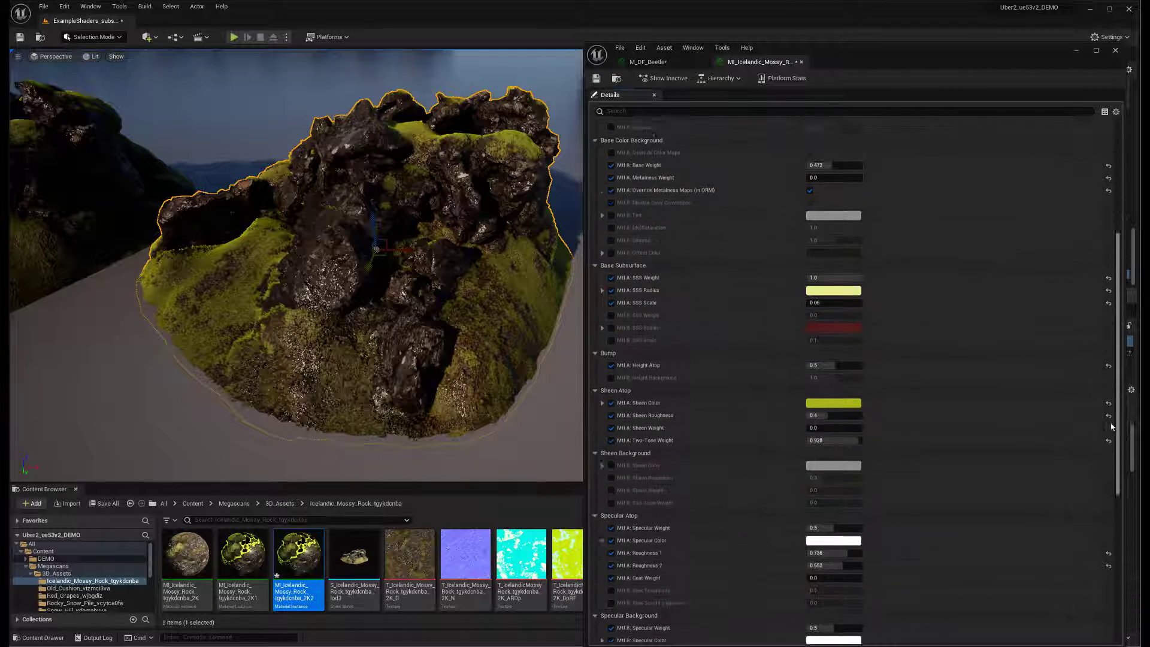
scroll(1111, 427, up, 10)
click(595, 294)
click(595, 307)
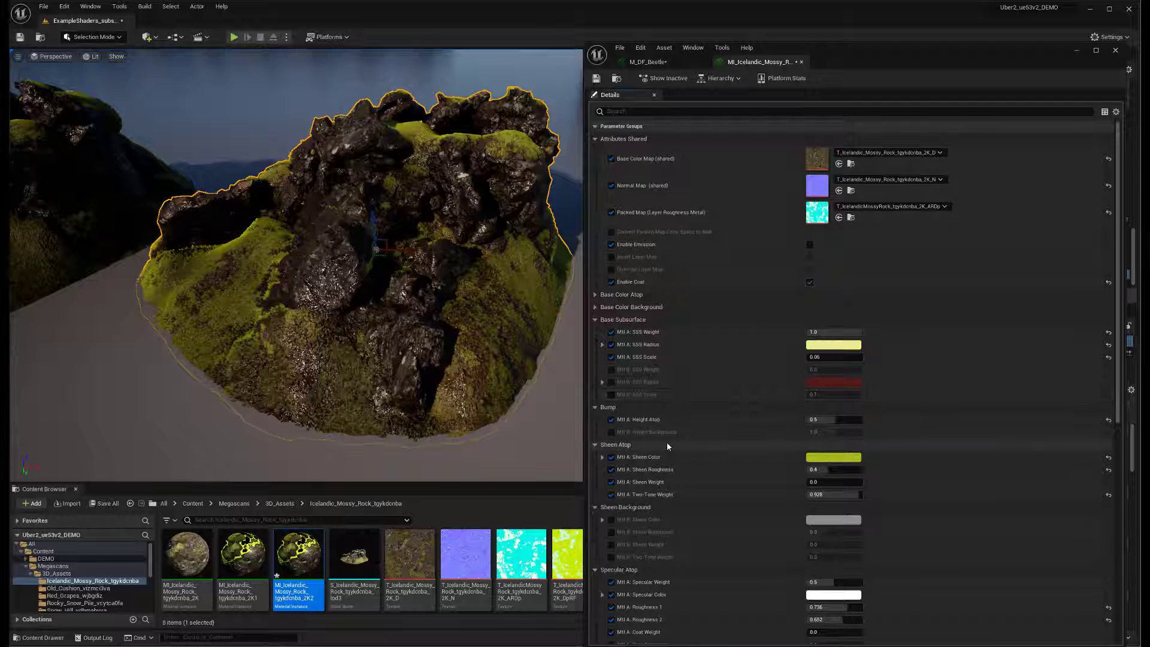
scroll(667, 442, down, 4)
click(596, 403)
scroll(712, 472, down, 1)
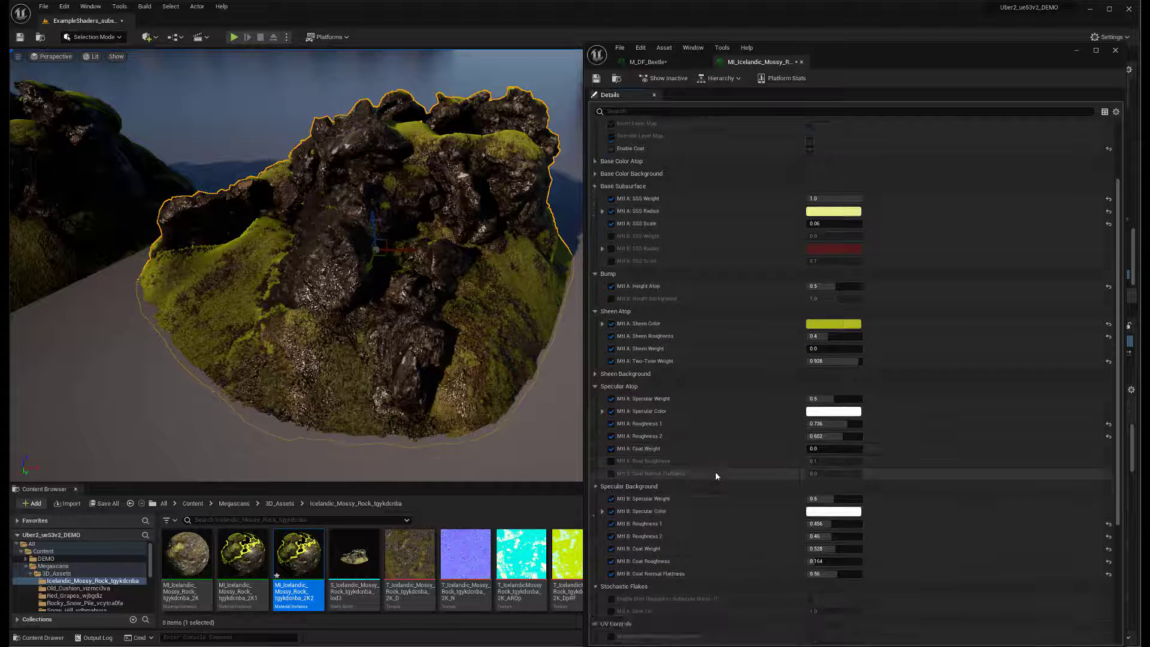
scroll(715, 472, up, 3)
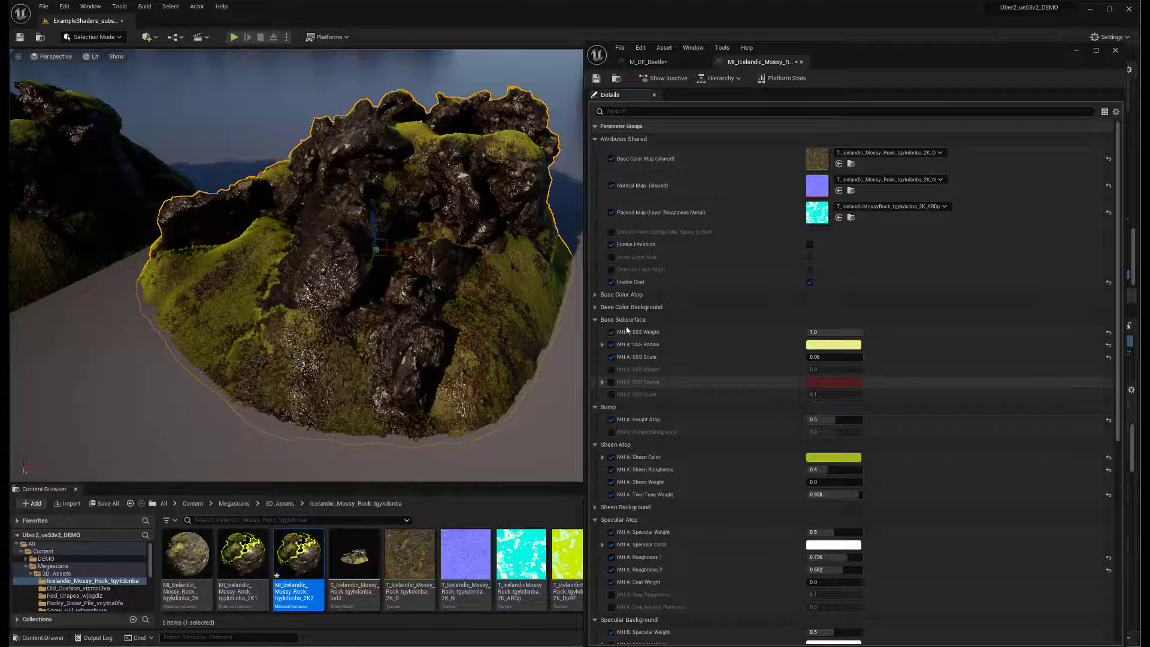
- Change the Mtl A Tint under Base Color Atop to a near-white colour
click(621, 294)
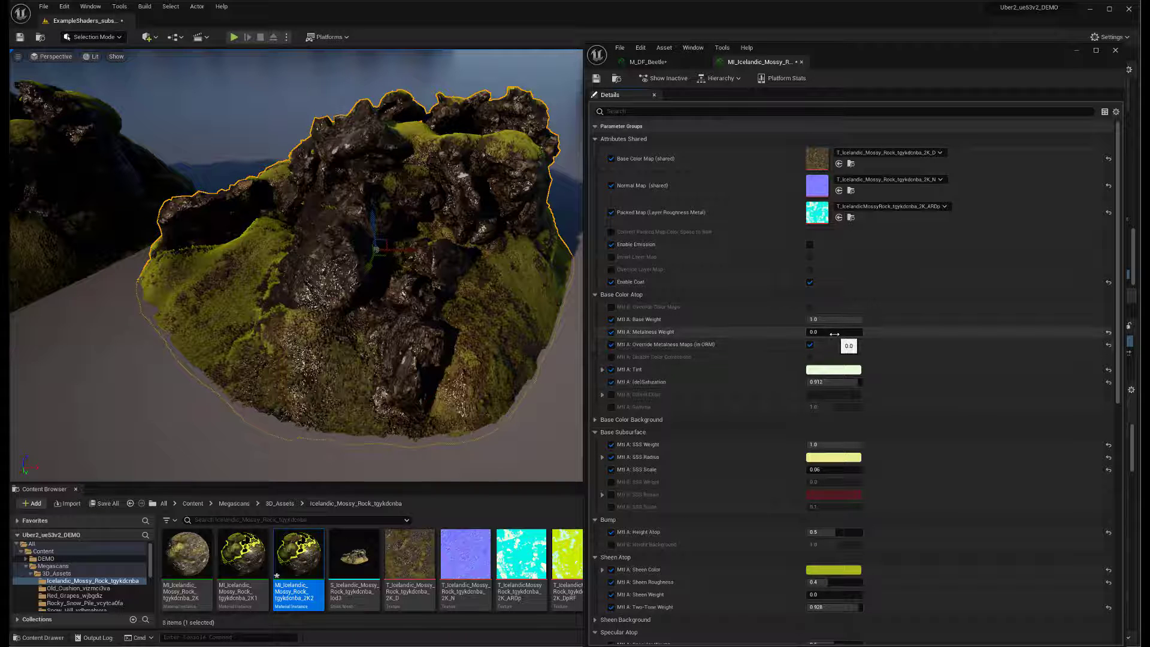
click(834, 370)
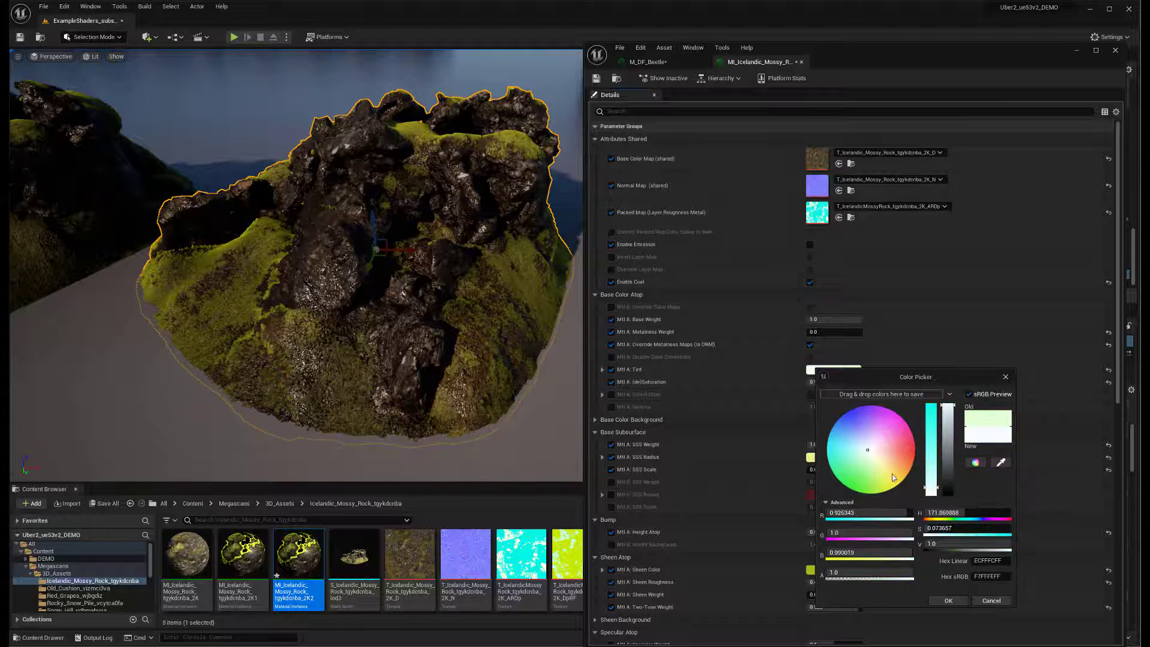
click(757, 385)
- Enable Override Color Maps for Mtl A and override its Color Swatch with a near-white colour
click(809, 307)
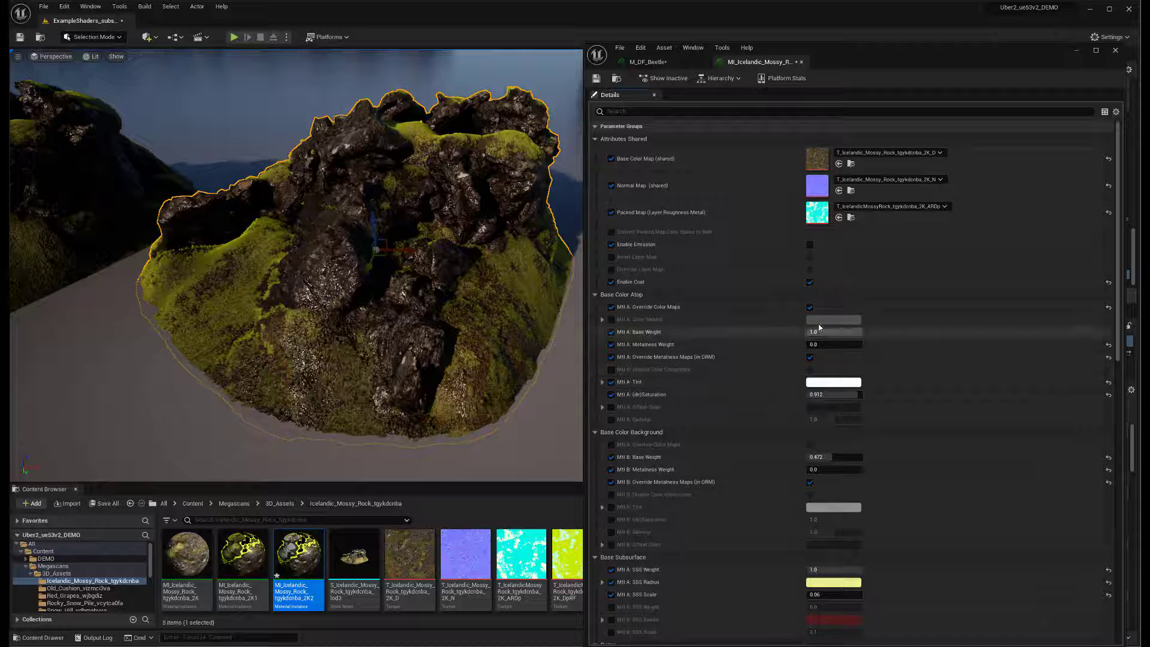
click(611, 319)
click(814, 320)
drag(951, 401, 950, 366)
click(951, 552)
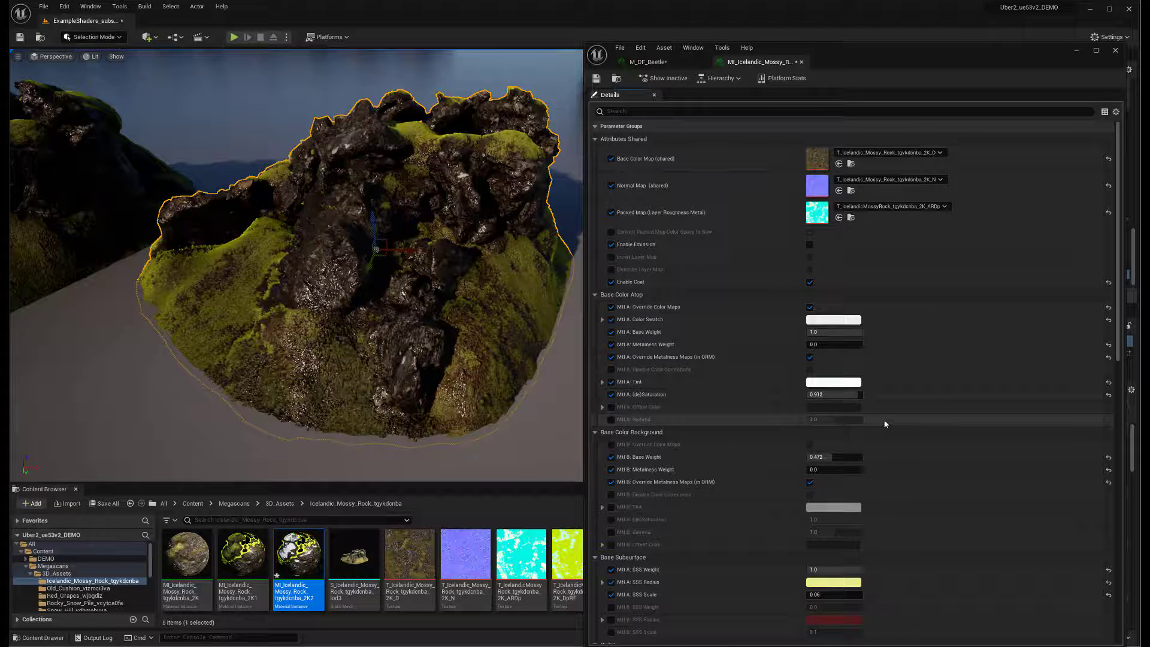
- Brighten the Mtl A Color Swatch from mid grey to a light grey for a snow layer
scroll(767, 380, down, 1)
click(832, 304)
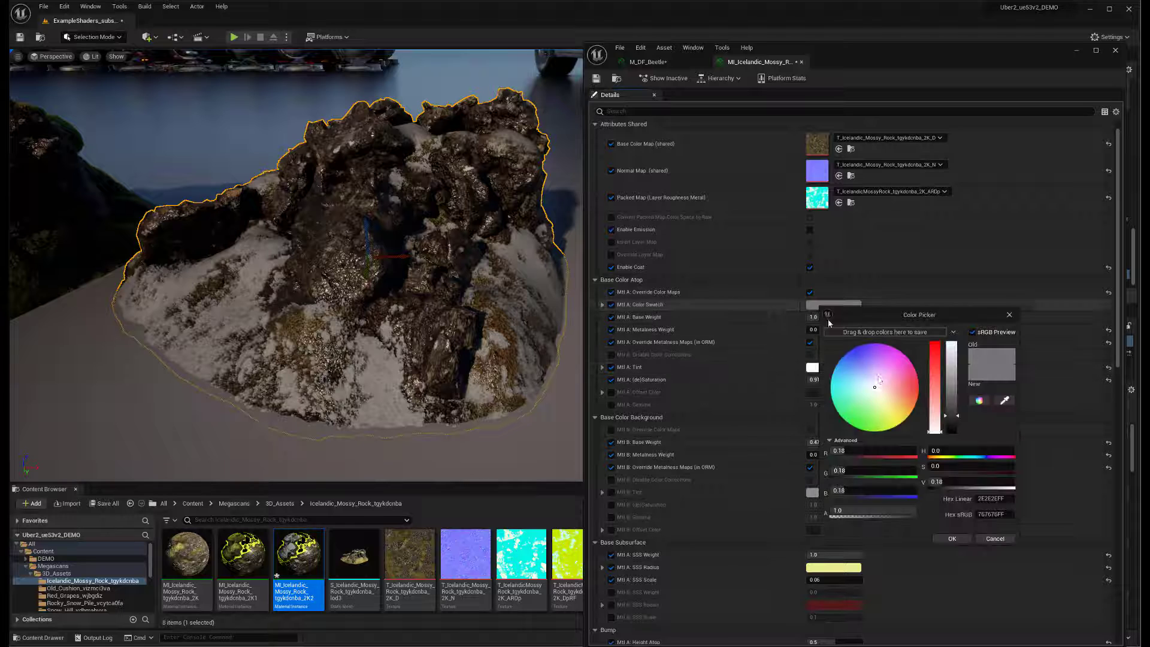
drag(952, 415, 953, 386)
click(949, 538)
- Change the Mtl A SSS Radius colour under Base Subsurface to a pale blue
scroll(735, 481, down, 5)
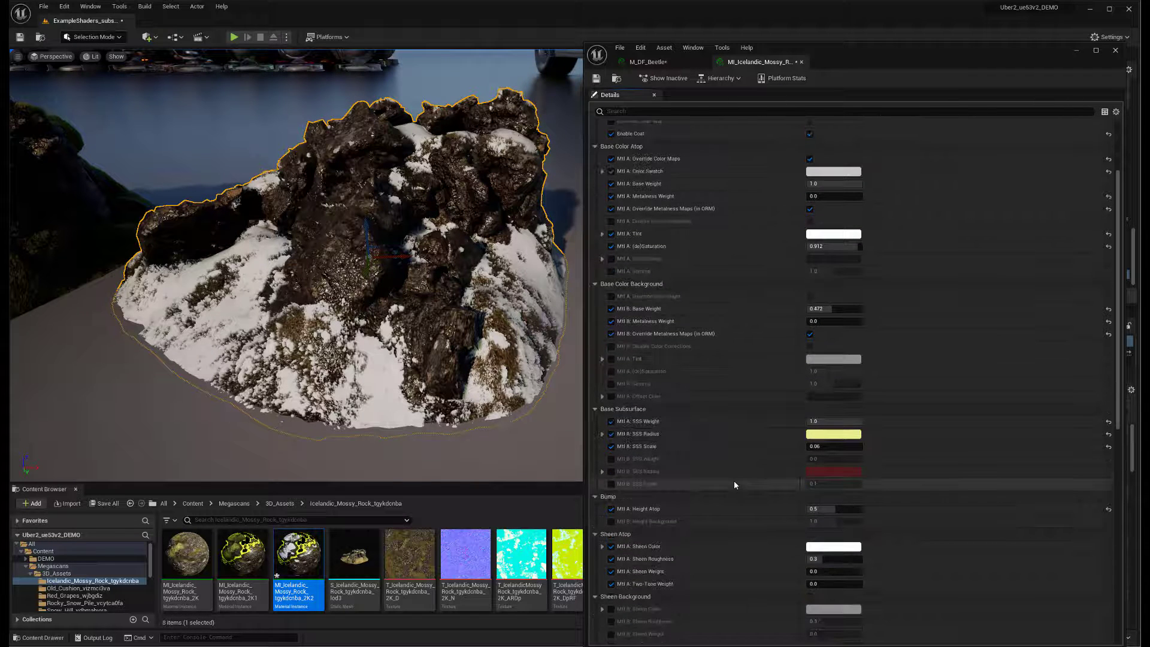
click(833, 434)
click(865, 466)
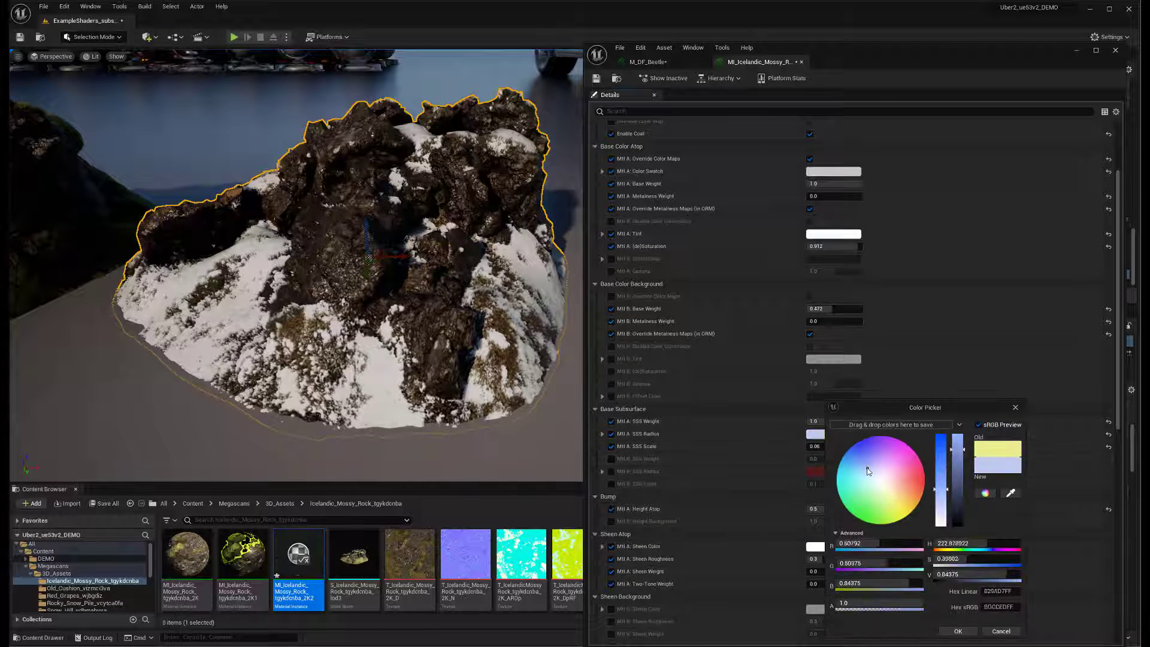
drag(940, 464, 957, 434)
click(957, 631)
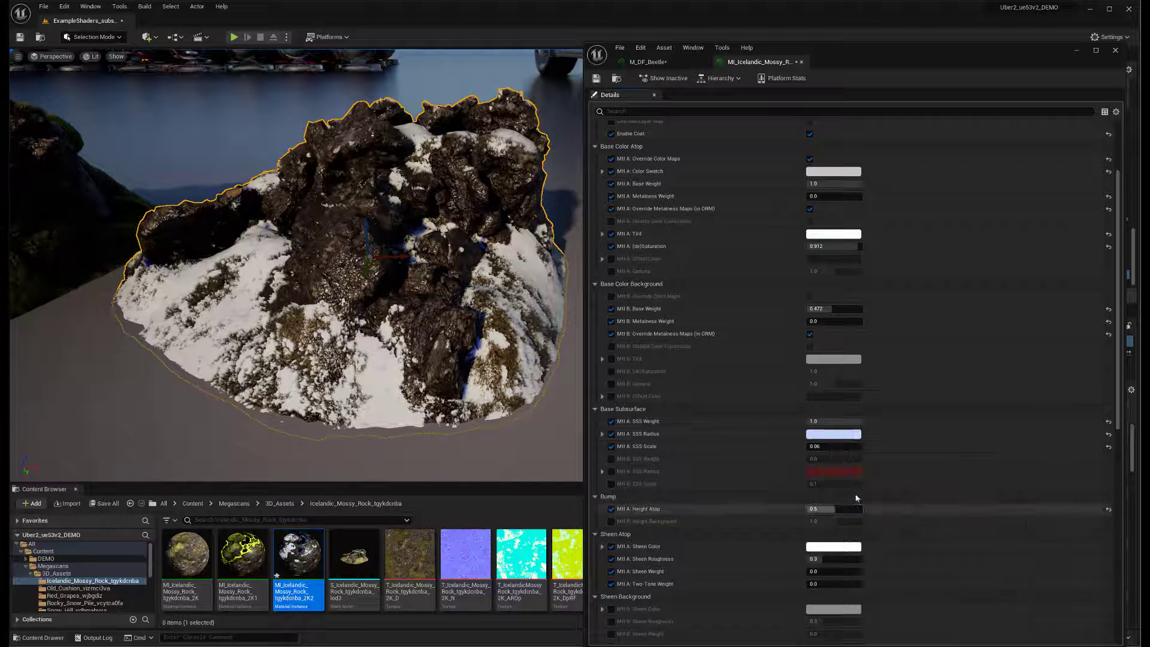
- Try the Mtl A SSS Scale at 2 and raise it to 5, checking the snow on the rock
click(833, 447)
text(2)
key(Return)
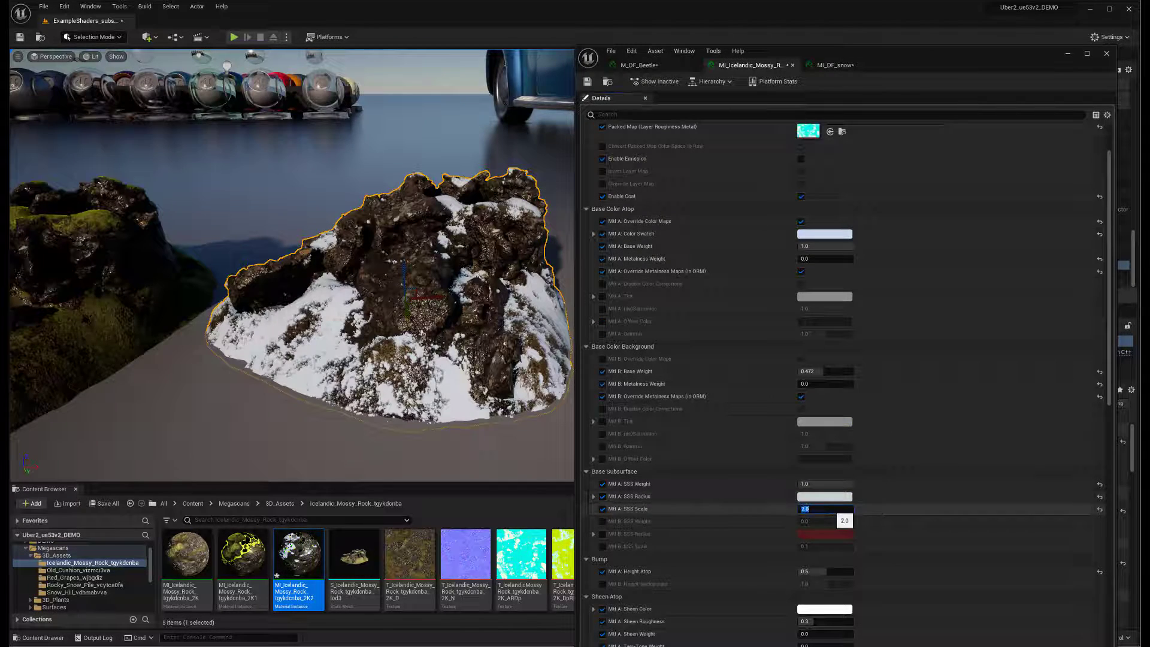
text(5)
key(Return)
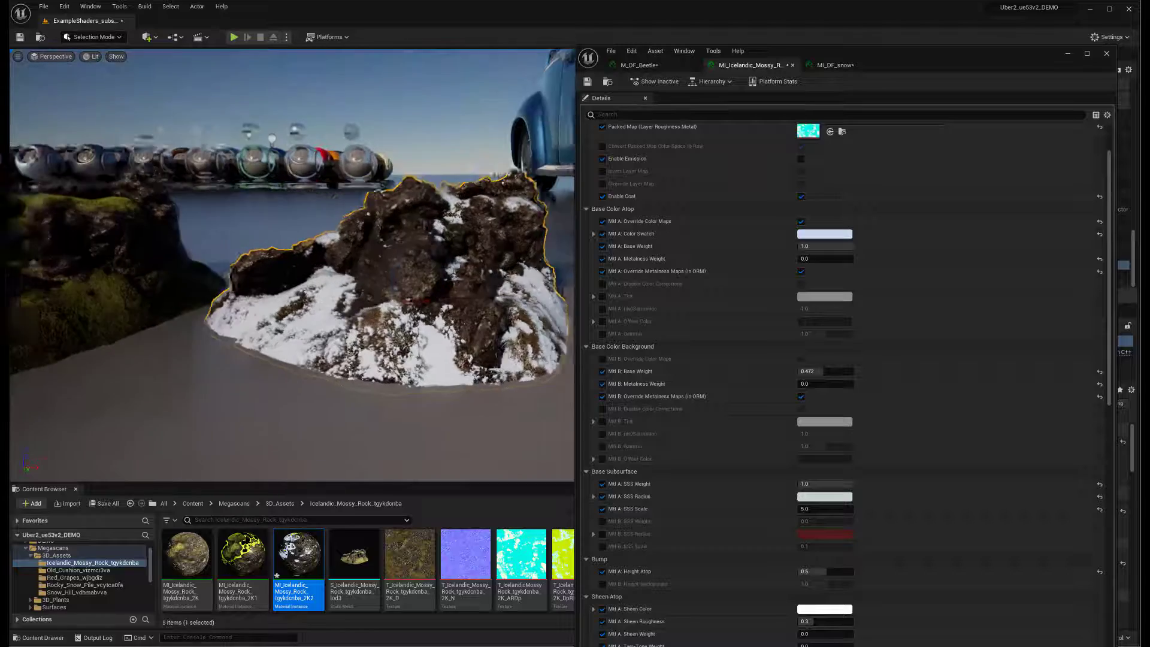
scroll(958, 326, up, 3)
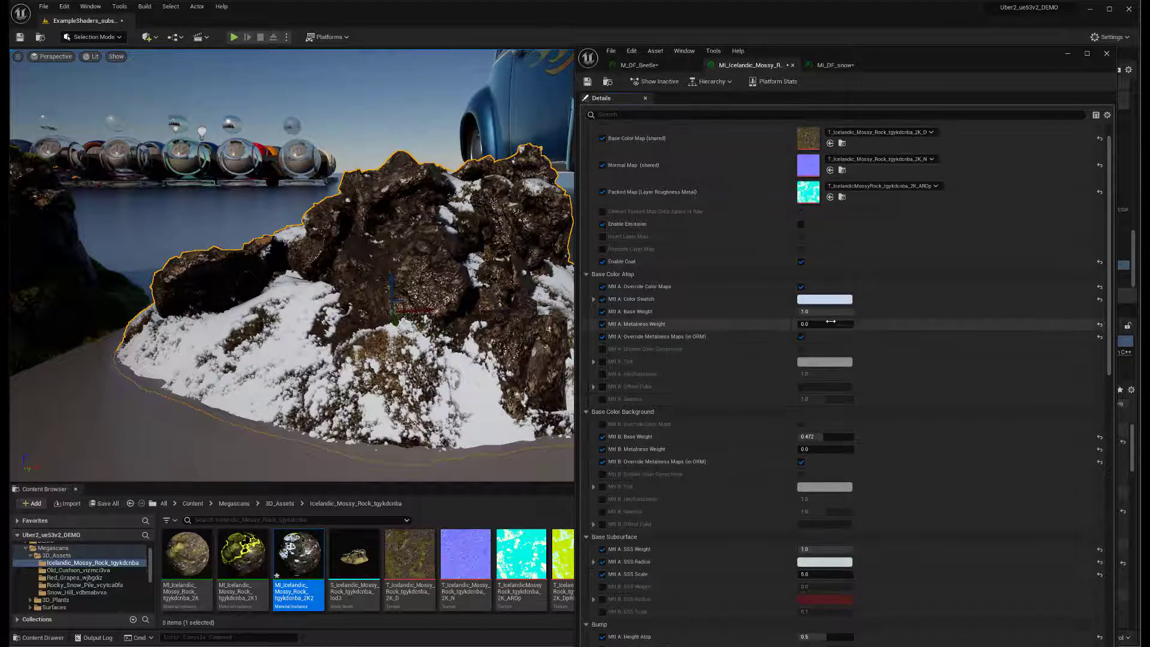